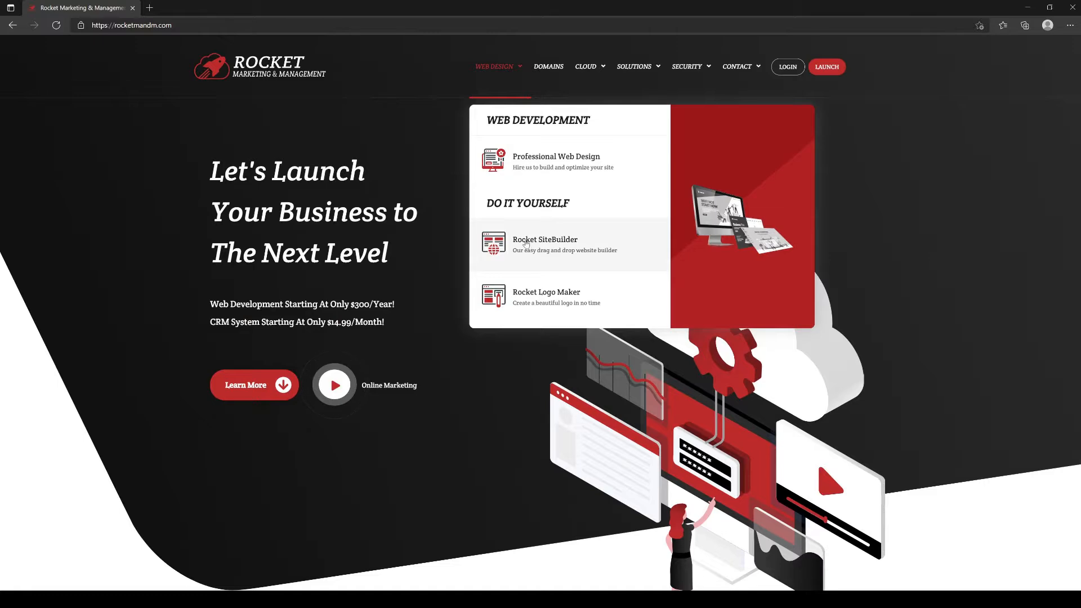
Open the Rocket SiteBuilder page and go to its Beautiful Designs template gallery
{"action": "left_click", "coordinate": [525, 242]}
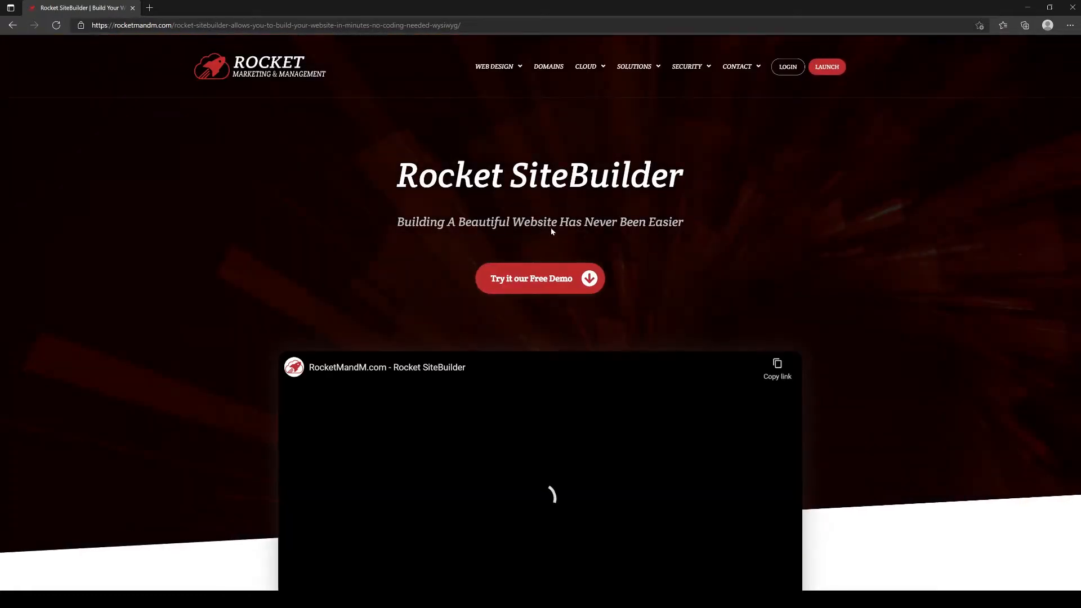
{"action": "scroll", "coordinate": [552, 230], "scroll_direction": "down", "scroll_amount": 6}
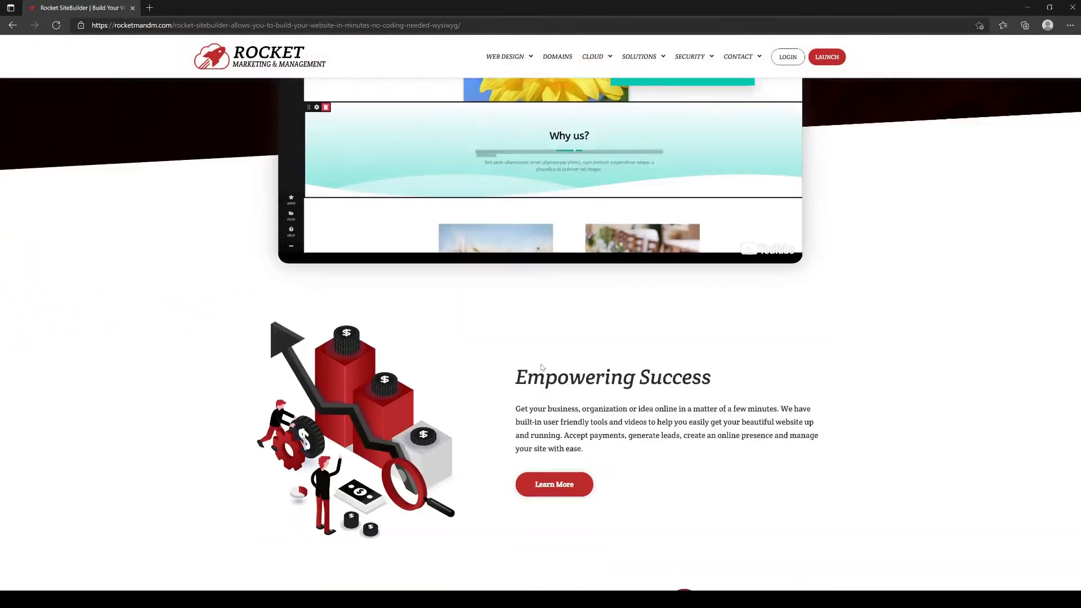
{"action": "scroll", "coordinate": [541, 367], "scroll_direction": "down", "scroll_amount": 10}
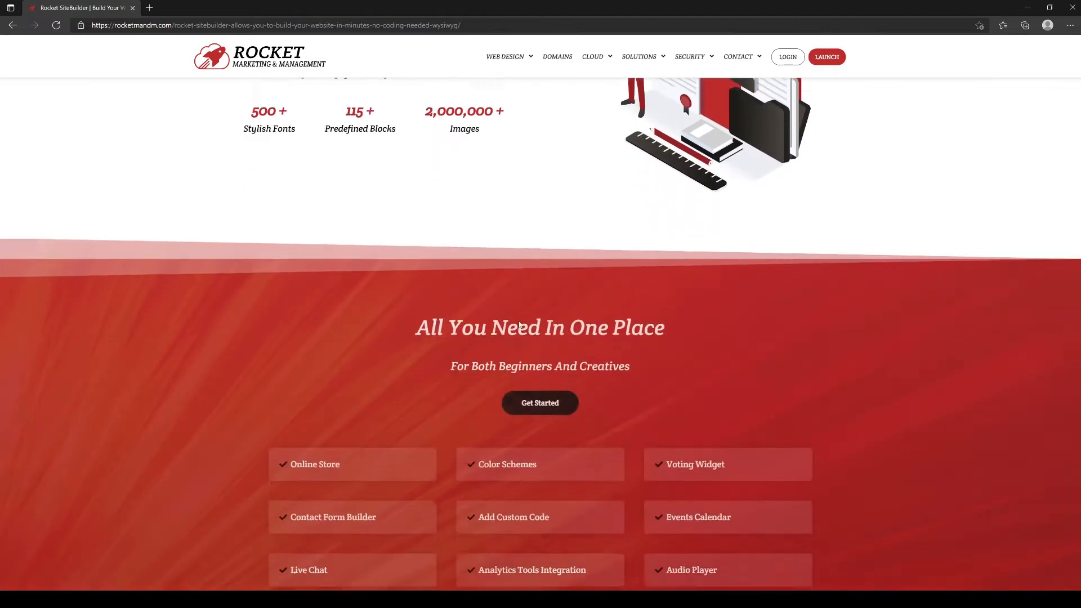
{"action": "scroll", "coordinate": [519, 325], "scroll_direction": "down", "scroll_amount": 15}
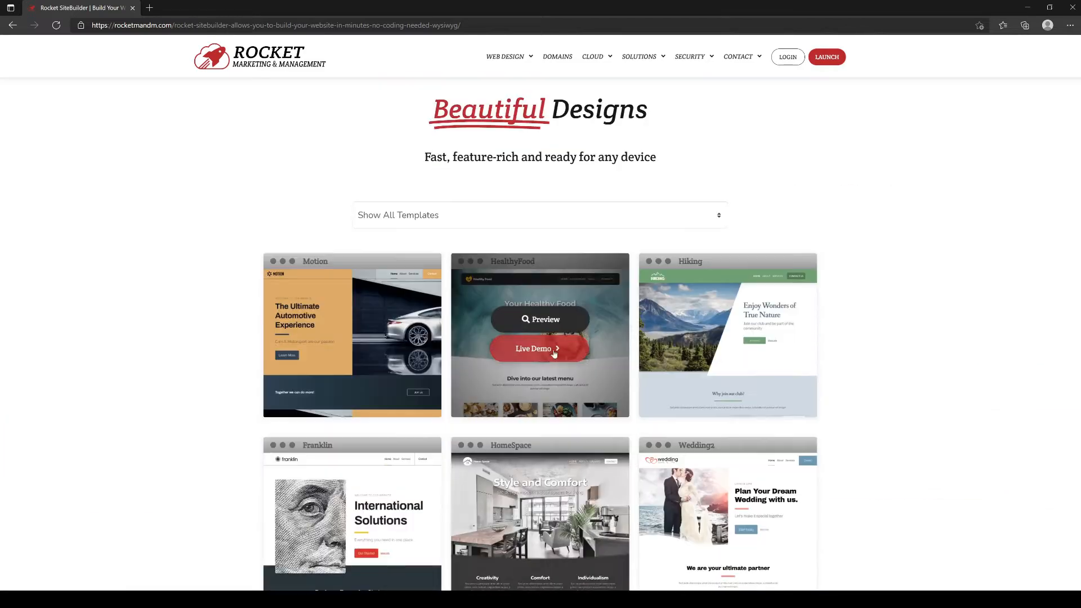
{"action": "scroll", "coordinate": [554, 353], "scroll_direction": "down", "scroll_amount": 3}
{"action": "scroll", "coordinate": [541, 338], "scroll_direction": "up", "scroll_amount": 3}
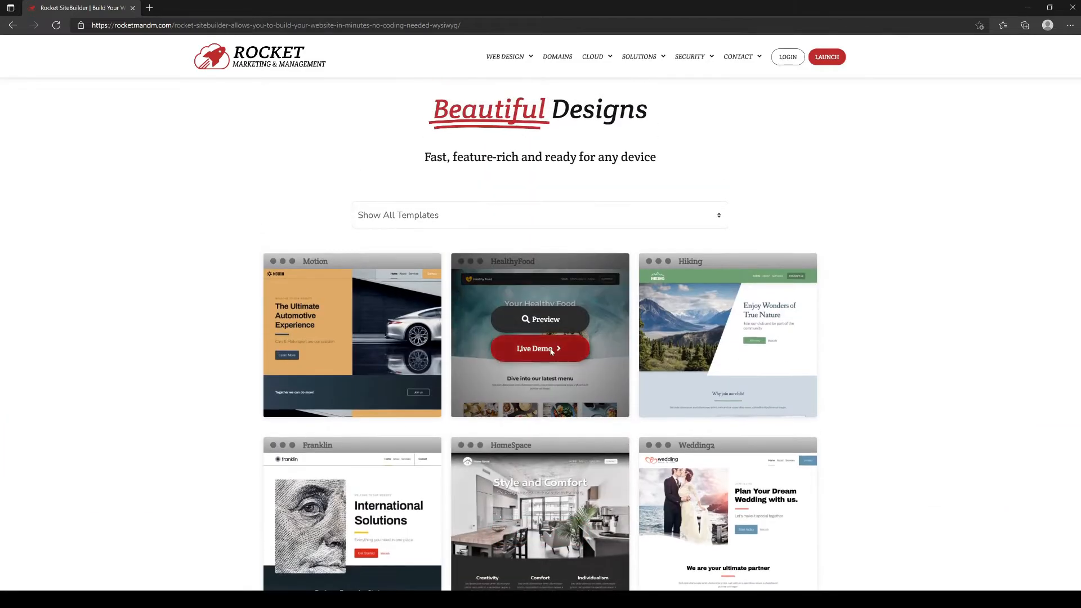
Open the HealthyFood template's live demo, look through the Help center's video guides and close the demo
{"action": "left_click", "coordinate": [551, 350]}
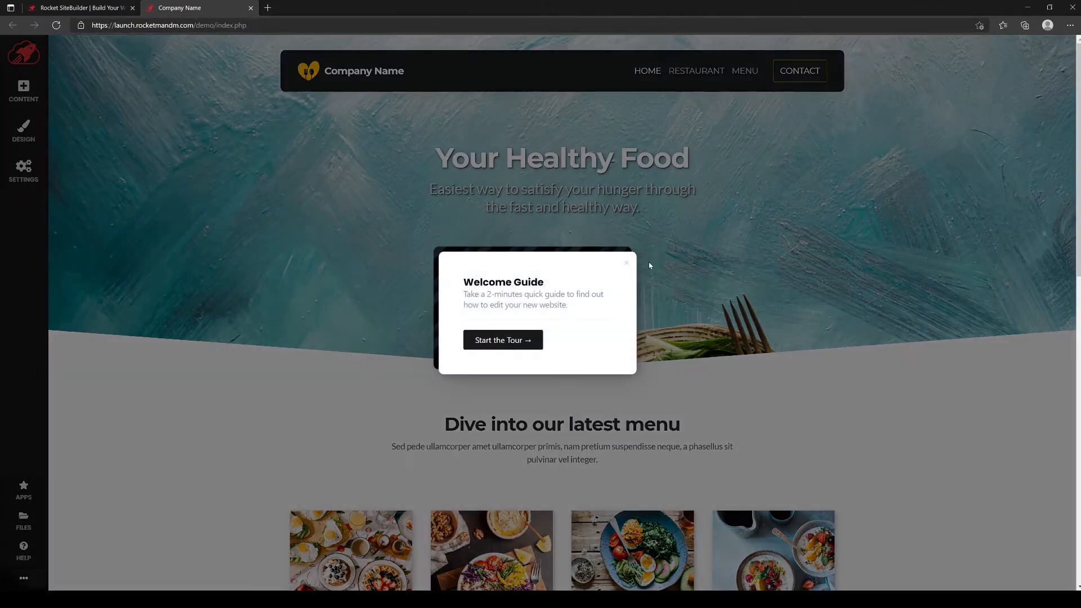
{"action": "left_click", "coordinate": [625, 262]}
{"action": "scroll", "coordinate": [279, 401], "scroll_direction": "down", "scroll_amount": 2}
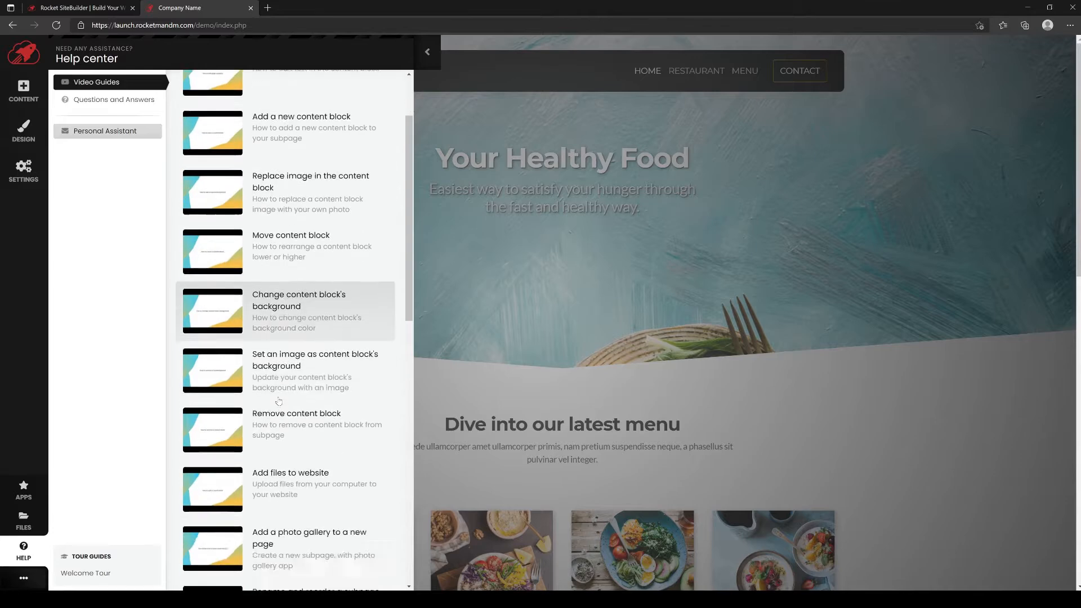
{"action": "scroll", "coordinate": [278, 401], "scroll_direction": "up", "scroll_amount": 2}
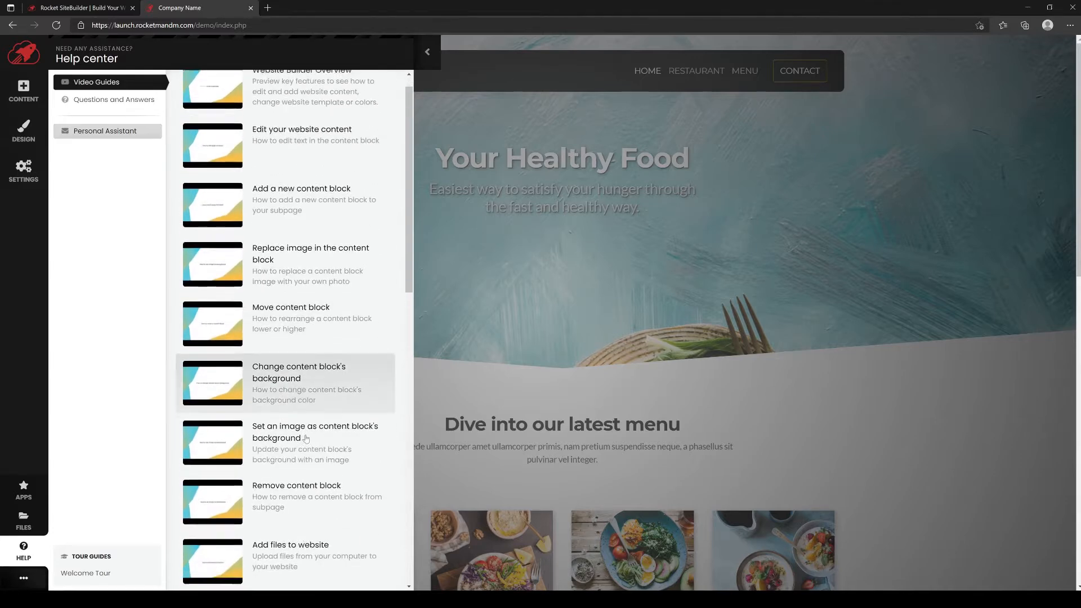
{"action": "scroll", "coordinate": [306, 439], "scroll_direction": "up", "scroll_amount": 2}
{"action": "key", "text": "ctrl+w"}
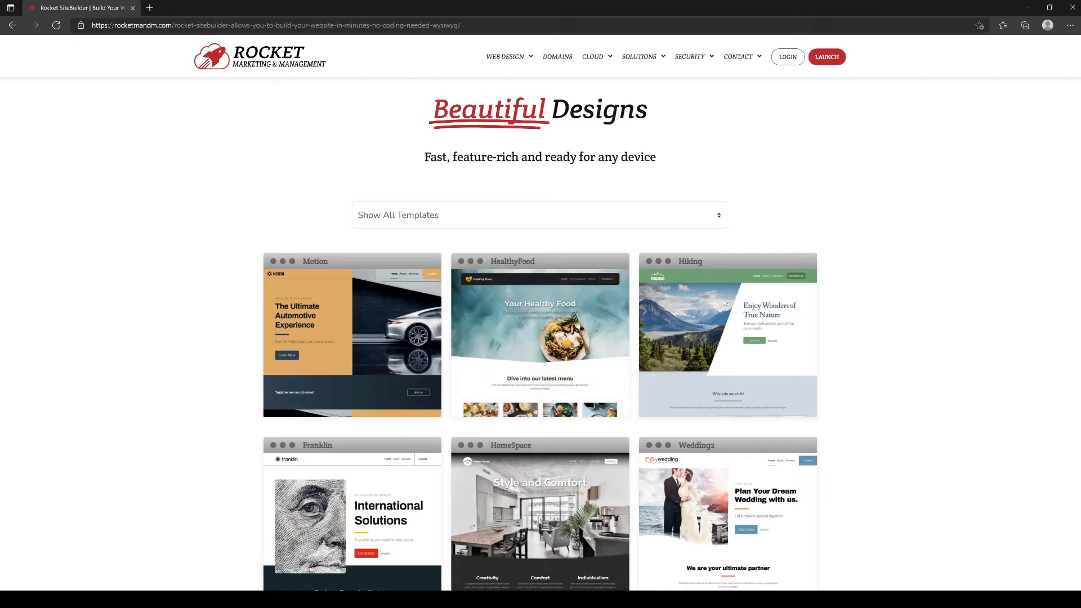
Compare the Starter, Professional and Executive plans and start an order for the Executive plan
{"action": "scroll", "coordinate": [567, 235], "scroll_direction": "down", "scroll_amount": 6}
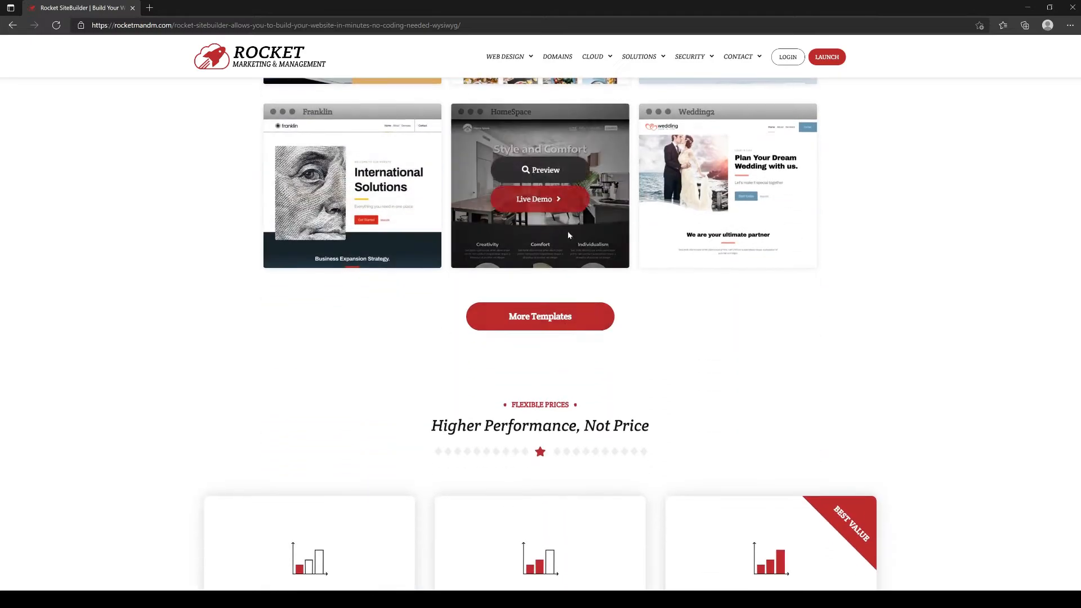
{"action": "scroll", "coordinate": [568, 235], "scroll_direction": "down", "scroll_amount": 7}
{"action": "scroll", "coordinate": [596, 334], "scroll_direction": "down", "scroll_amount": 3}
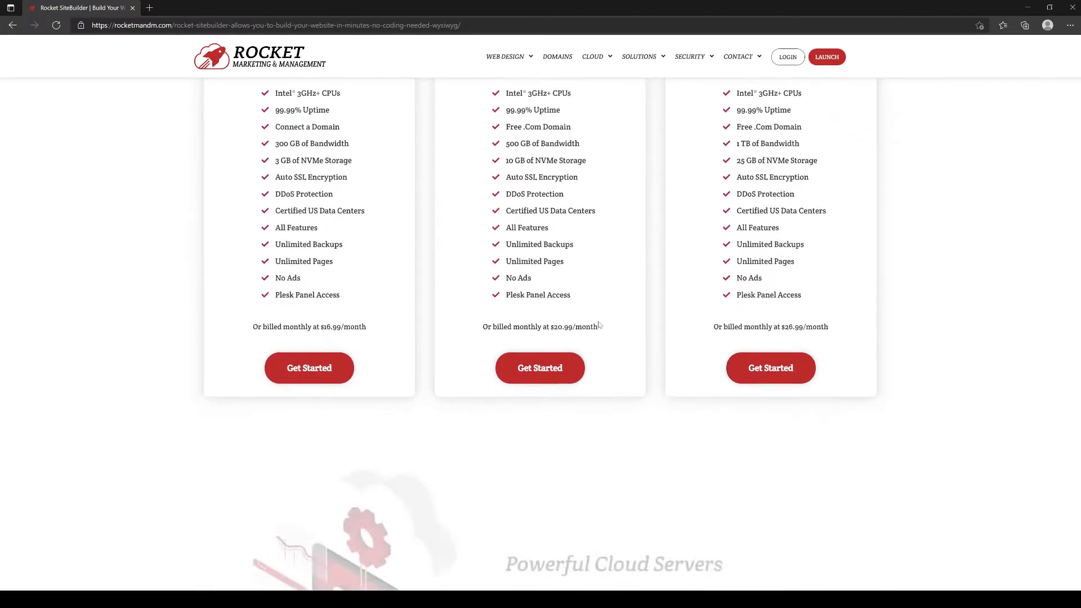
{"action": "scroll", "coordinate": [600, 325], "scroll_direction": "up", "scroll_amount": 3}
{"action": "scroll", "coordinate": [548, 350], "scroll_direction": "up", "scroll_amount": 3}
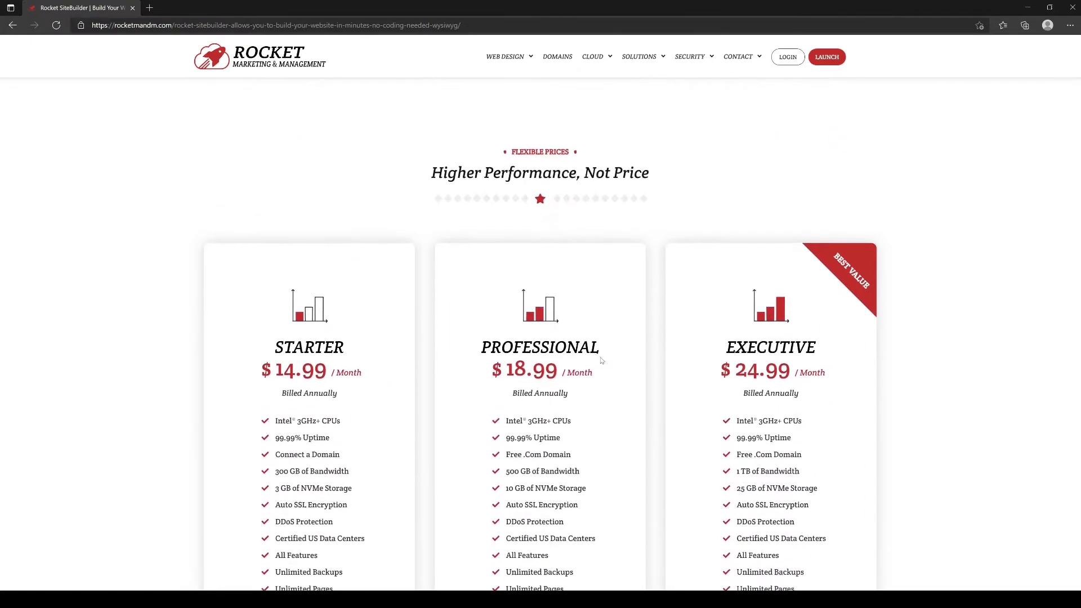
{"action": "scroll", "coordinate": [597, 307], "scroll_direction": "down", "scroll_amount": 3}
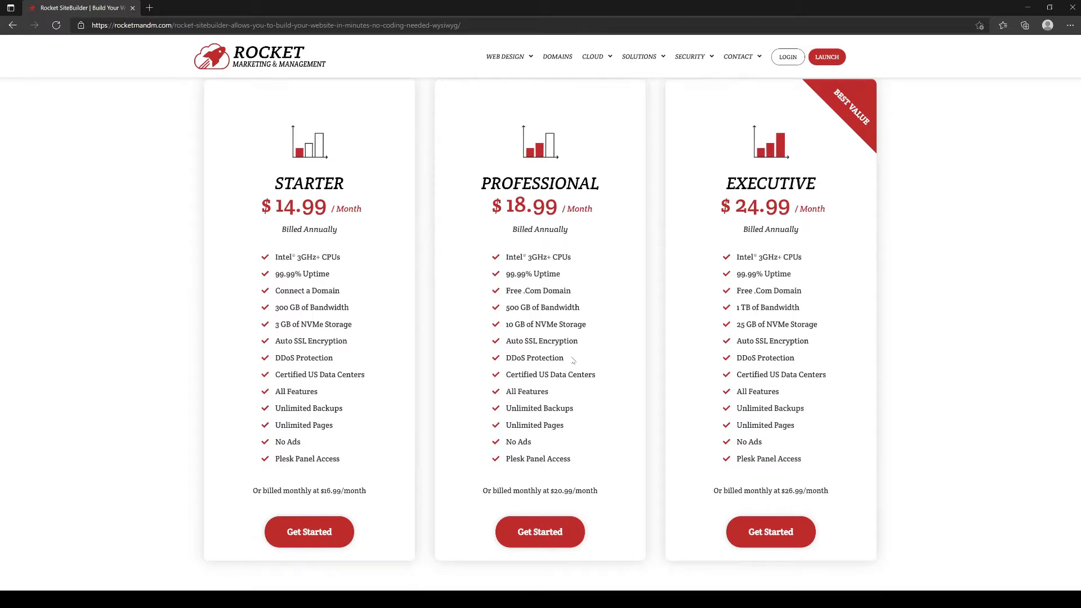
{"action": "scroll", "coordinate": [577, 376], "scroll_direction": "up", "scroll_amount": 2}
{"action": "scroll", "coordinate": [580, 342], "scroll_direction": "down", "scroll_amount": 2}
{"action": "scroll", "coordinate": [590, 337], "scroll_direction": "down", "scroll_amount": 2}
{"action": "scroll", "coordinate": [676, 326], "scroll_direction": "up", "scroll_amount": 2}
{"action": "scroll", "coordinate": [793, 332], "scroll_direction": "down", "scroll_amount": 2}
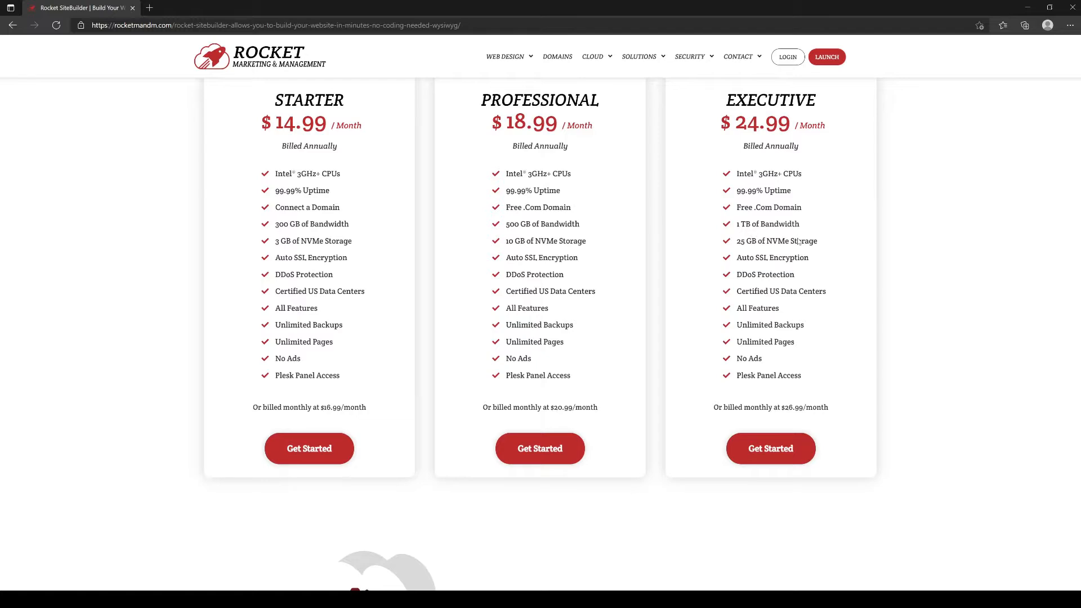
{"action": "scroll", "coordinate": [785, 266], "scroll_direction": "up", "scroll_amount": 2}
{"action": "scroll", "coordinate": [786, 266], "scroll_direction": "down", "scroll_amount": 2}
{"action": "left_click", "coordinate": [772, 449]}
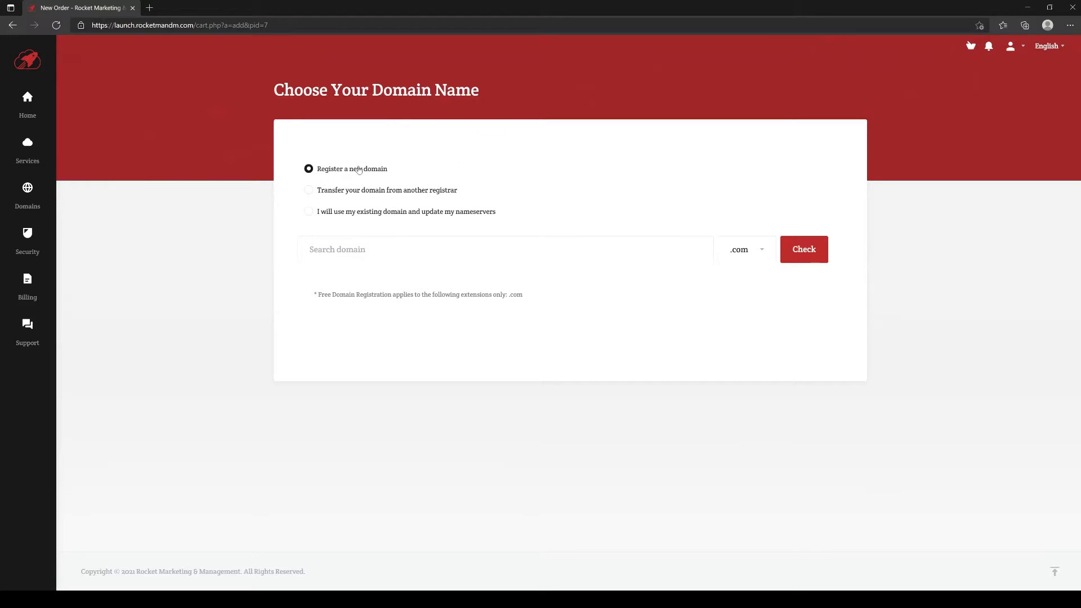
Look at the transfer and existing-domain options, choose to register a new domain and check whether rocketbusinesspage.com is available
{"action": "left_click", "coordinate": [347, 191]}
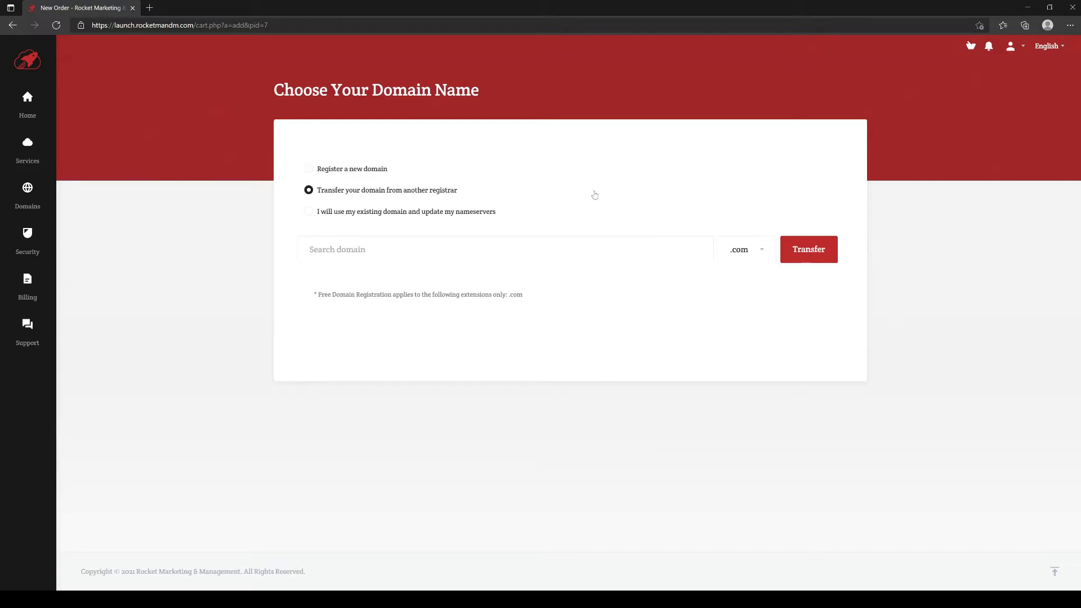
{"action": "left_click", "coordinate": [376, 212]}
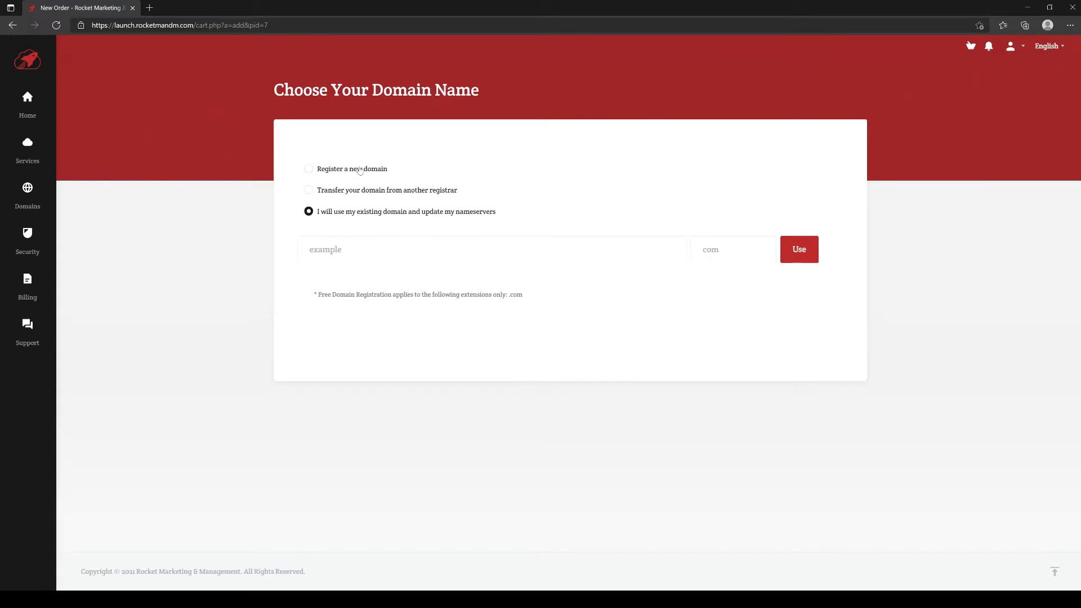
{"action": "left_click", "coordinate": [360, 170]}
{"action": "left_click", "coordinate": [355, 247]}
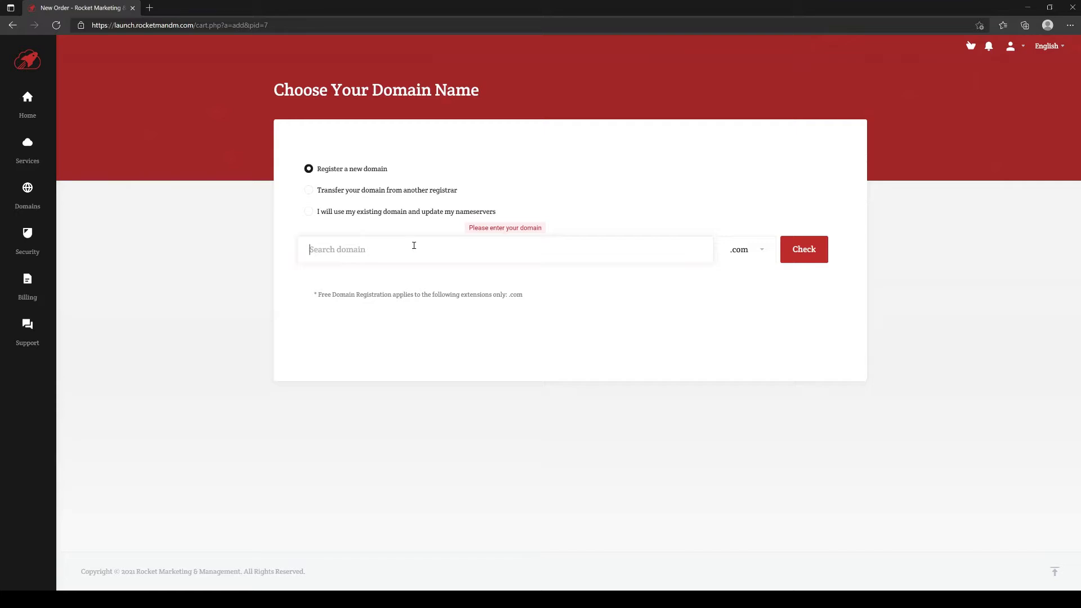
{"action": "type", "text": "rocketbusinesspage"}
{"action": "left_click", "coordinate": [818, 252]}
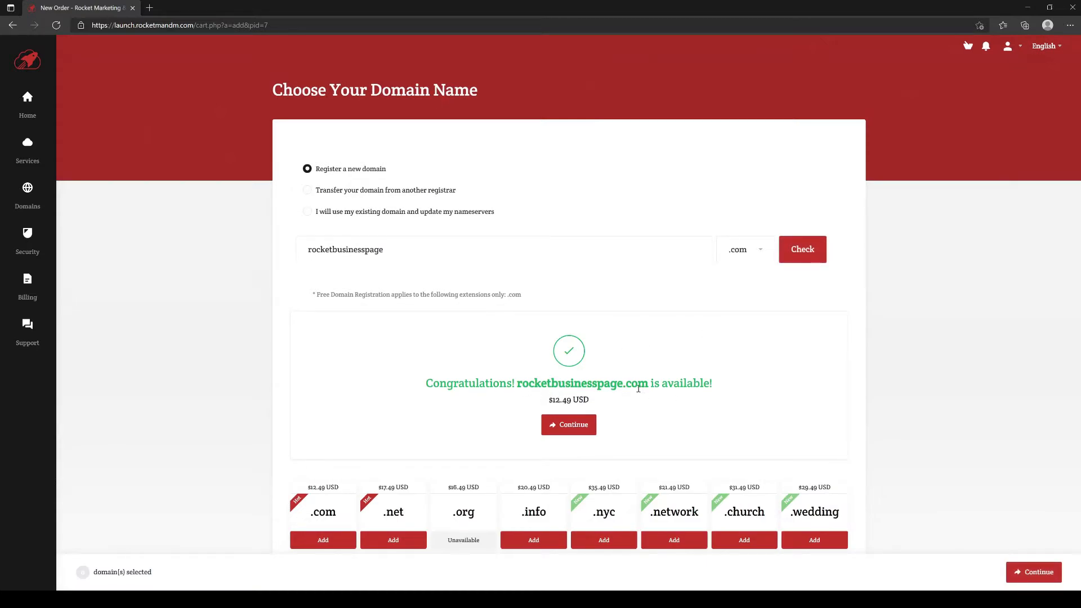
Review the suggested domains, including additional suggestions, and continue the order with rocketbusinesspage.com
{"action": "scroll", "coordinate": [624, 400], "scroll_direction": "down", "scroll_amount": 9}
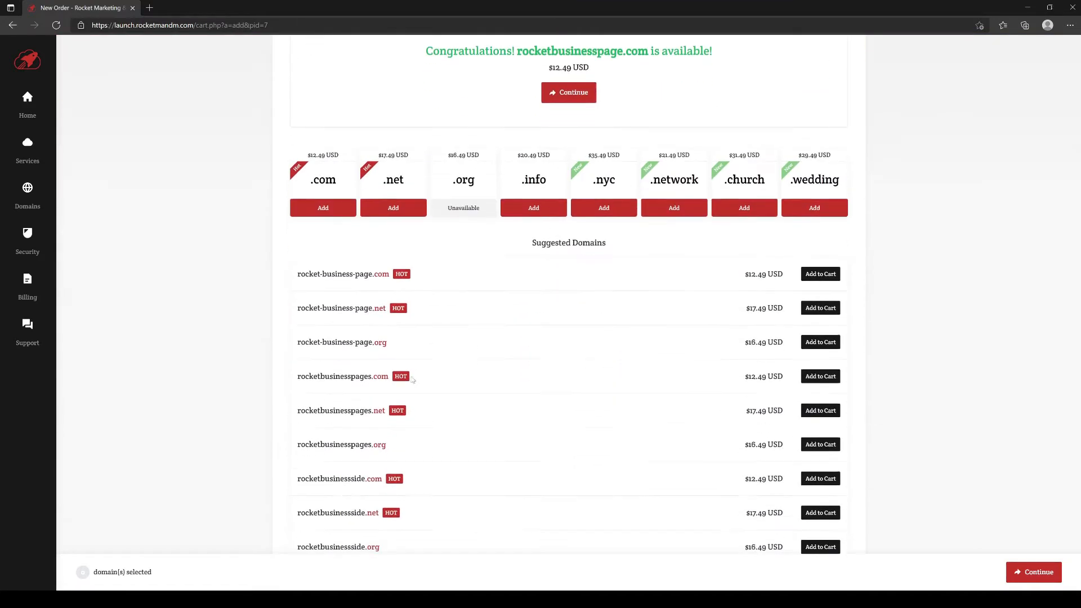
{"action": "scroll", "coordinate": [693, 315], "scroll_direction": "up", "scroll_amount": 4}
{"action": "scroll", "coordinate": [563, 433], "scroll_direction": "down", "scroll_amount": 2}
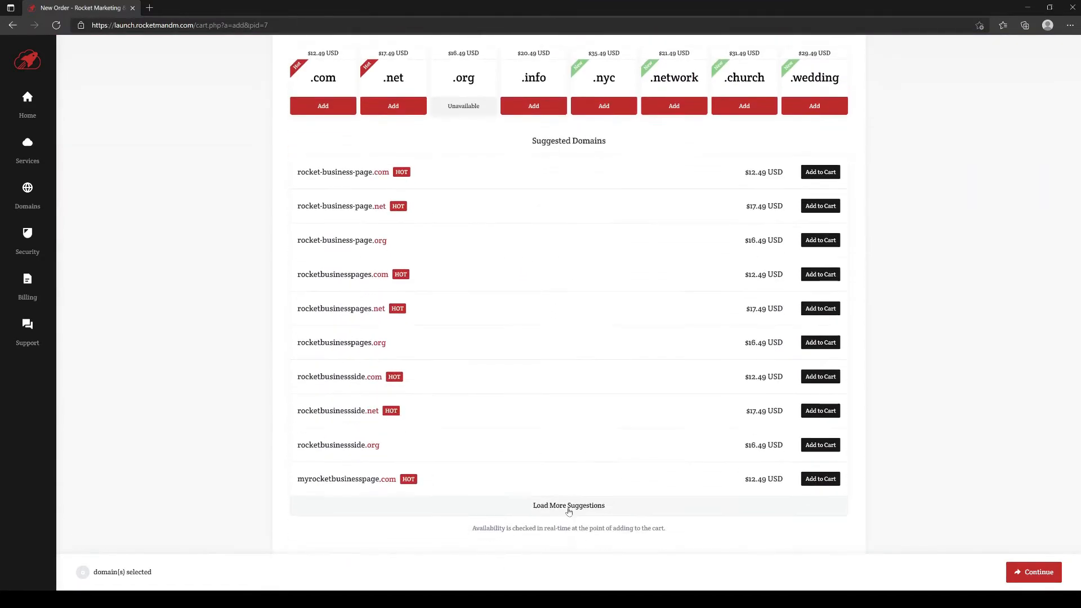
{"action": "left_click", "coordinate": [569, 508]}
{"action": "scroll", "coordinate": [551, 439], "scroll_direction": "down", "scroll_amount": 2}
{"action": "scroll", "coordinate": [555, 402], "scroll_direction": "up", "scroll_amount": 10}
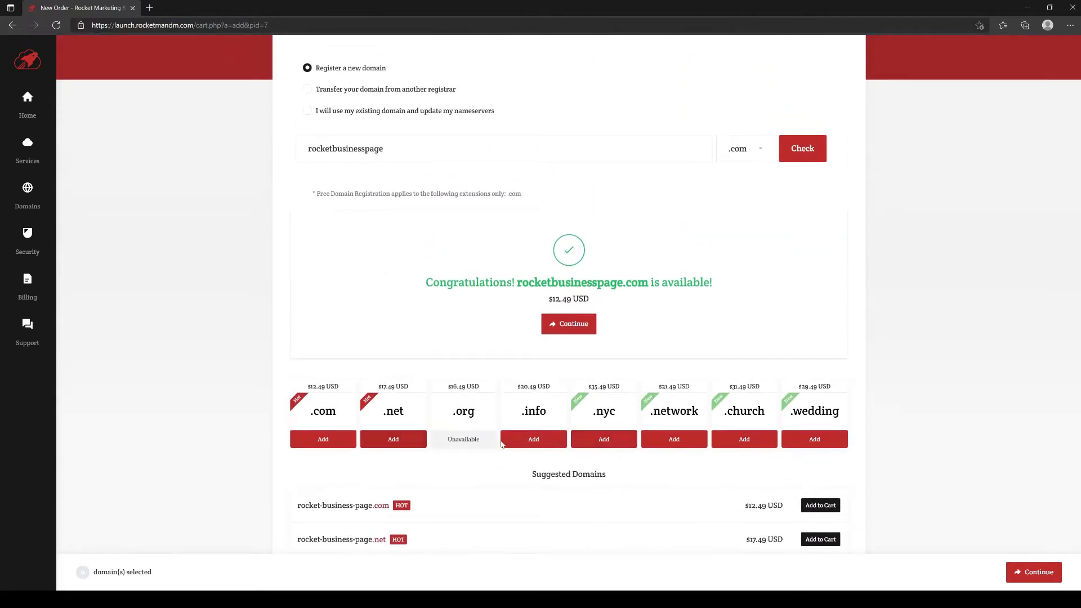
{"action": "scroll", "coordinate": [644, 452], "scroll_direction": "up", "scroll_amount": 2}
{"action": "scroll", "coordinate": [566, 343], "scroll_direction": "down", "scroll_amount": 2}
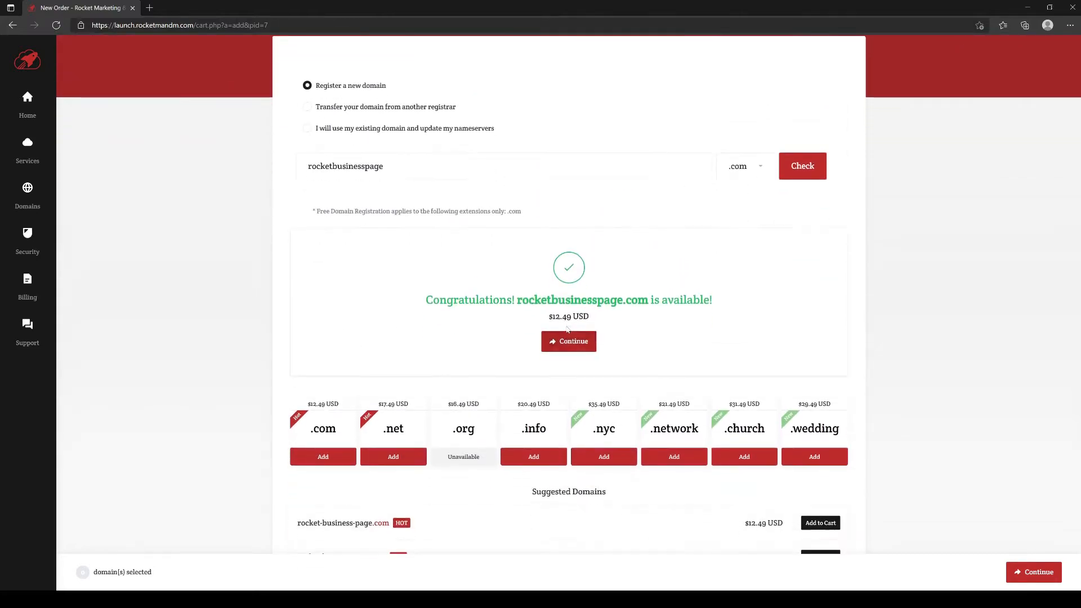
{"action": "left_click", "coordinate": [563, 344]}
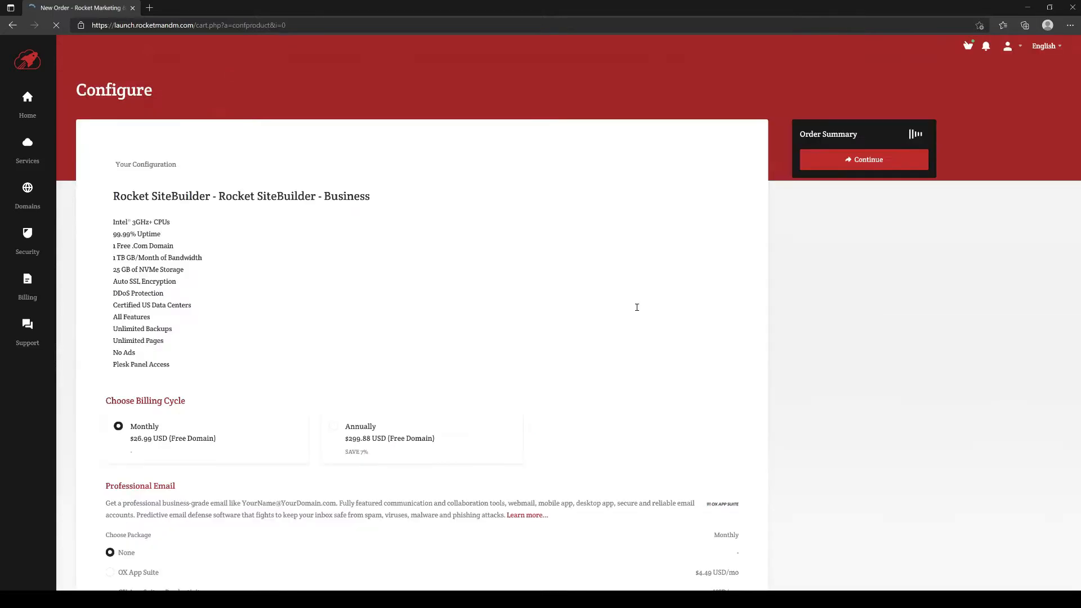
Add the OX App Suite professional email package to the monthly SiteBuilder order and continue to the domain configuration
{"action": "scroll", "coordinate": [497, 224], "scroll_direction": "down", "scroll_amount": 3}
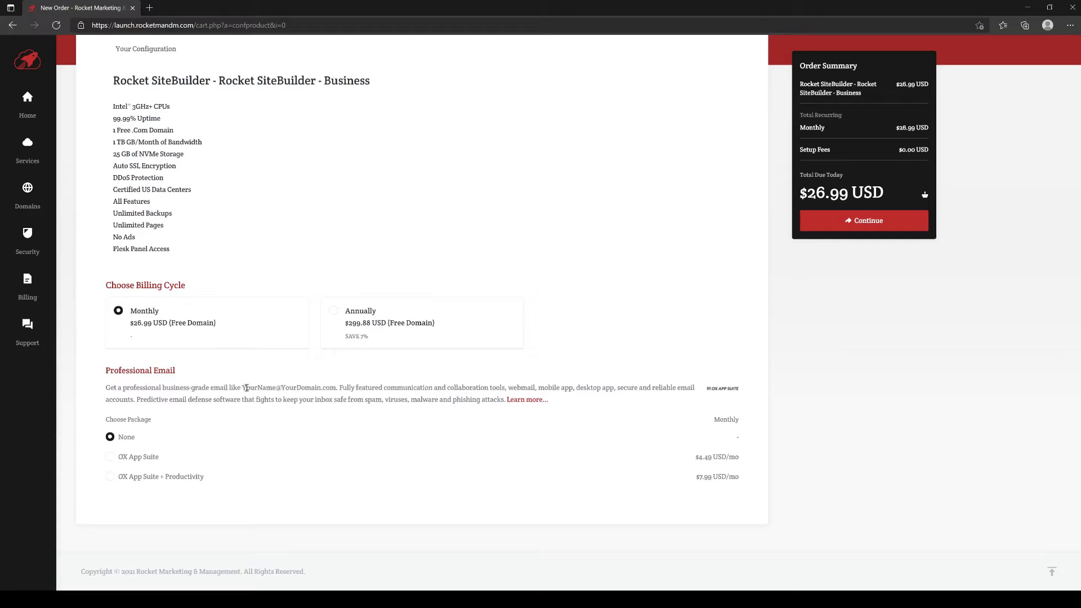
{"action": "left_click_drag", "start_coordinate": [246, 388], "coordinate": [273, 387]}
{"action": "left_click", "coordinate": [271, 388]}
{"action": "left_click", "coordinate": [144, 456]}
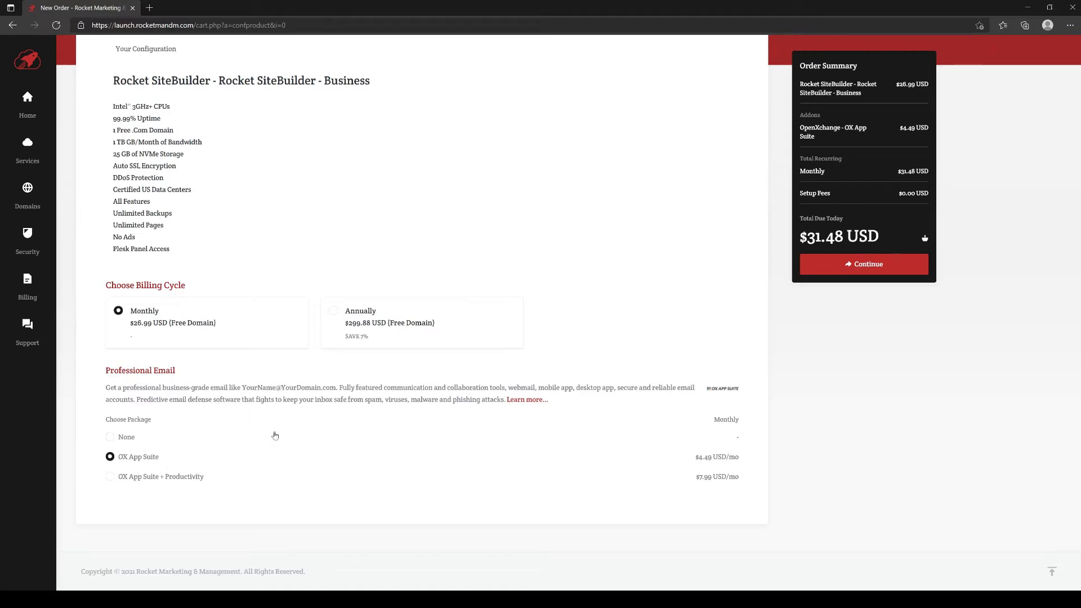
{"action": "scroll", "coordinate": [473, 491], "scroll_direction": "up", "scroll_amount": 3}
{"action": "scroll", "coordinate": [640, 461], "scroll_direction": "down", "scroll_amount": 3}
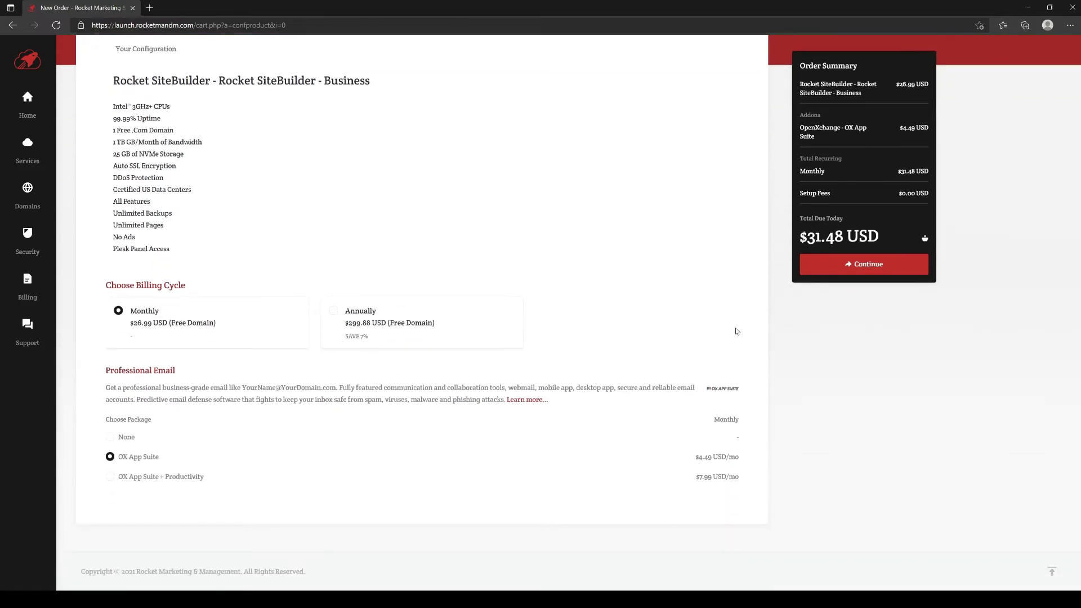
{"action": "left_click", "coordinate": [834, 275]}
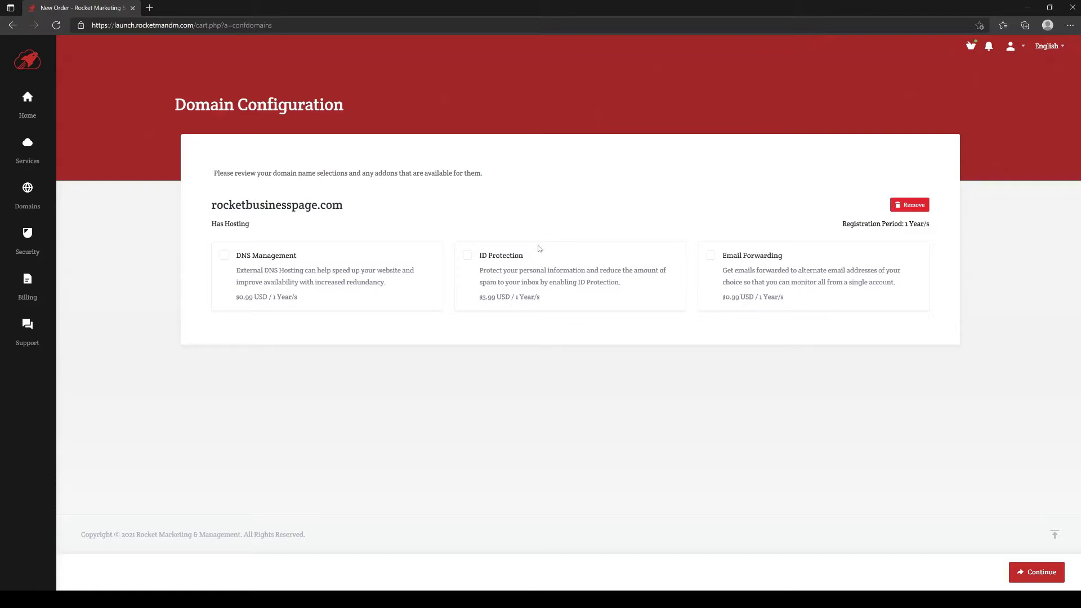
Add ID Protection to rocketbusinesspage.com, continue to checkout and review the order and billing details
{"action": "left_click", "coordinate": [504, 259]}
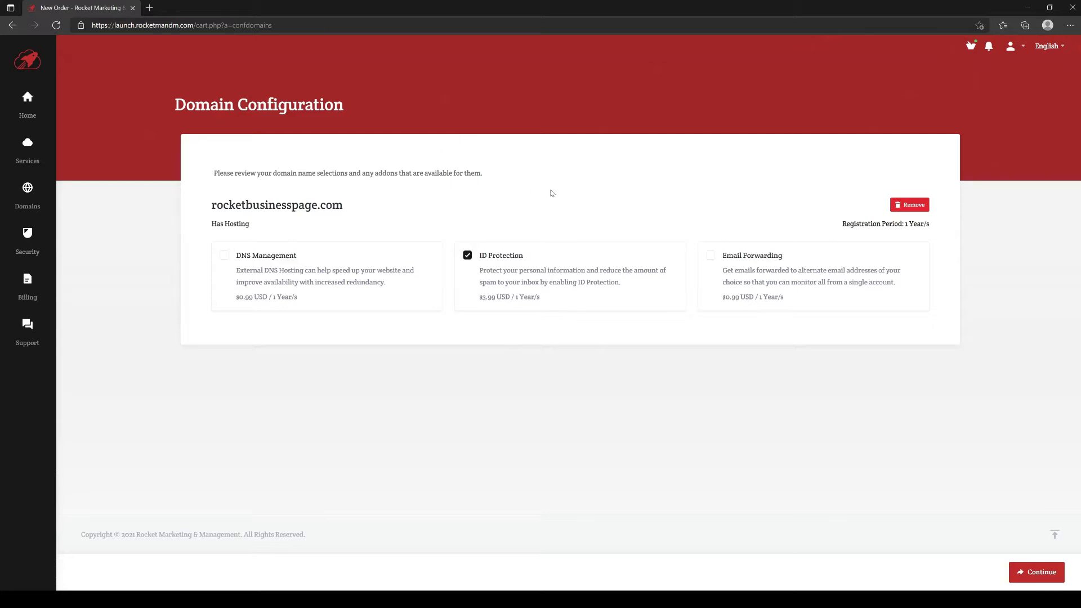
{"action": "left_click", "coordinate": [1037, 579]}
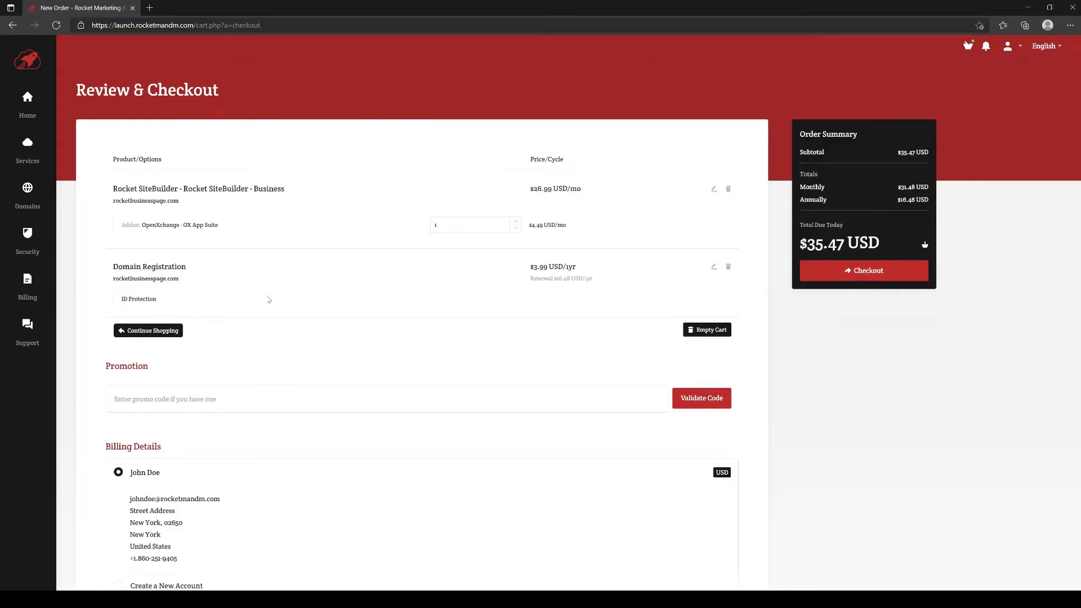
{"action": "scroll", "coordinate": [268, 299], "scroll_direction": "down", "scroll_amount": 2}
{"action": "scroll", "coordinate": [273, 202], "scroll_direction": "down", "scroll_amount": 2}
{"action": "scroll", "coordinate": [380, 301], "scroll_direction": "up", "scroll_amount": 2}
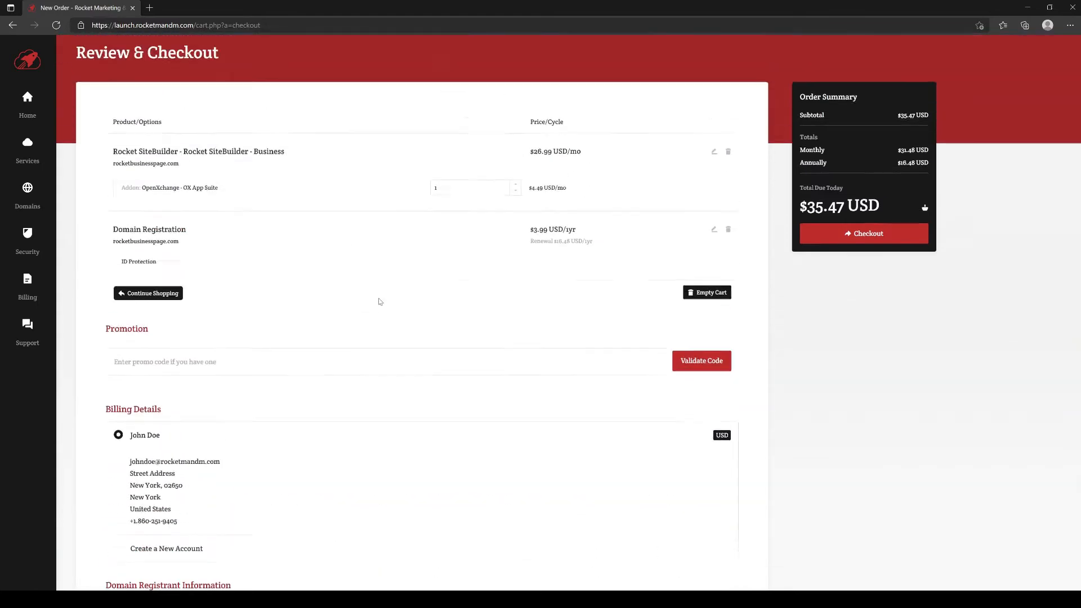
{"action": "scroll", "coordinate": [380, 302], "scroll_direction": "down", "scroll_amount": 3}
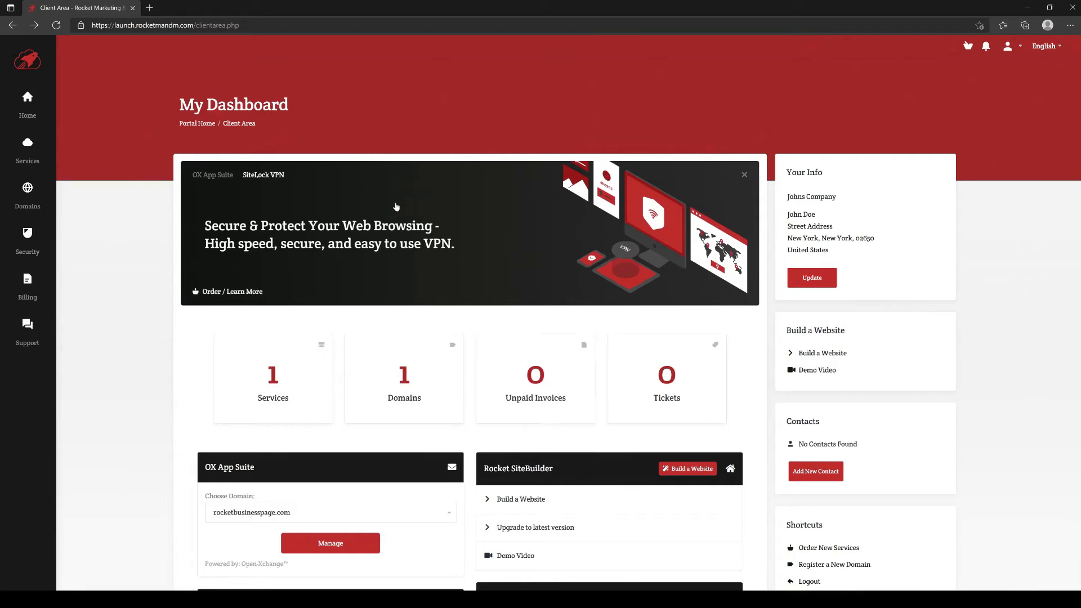
Open the Rocket SiteBuilder template gallery from the client dashboard and load more templates
{"action": "scroll", "coordinate": [493, 284], "scroll_direction": "down", "scroll_amount": 3}
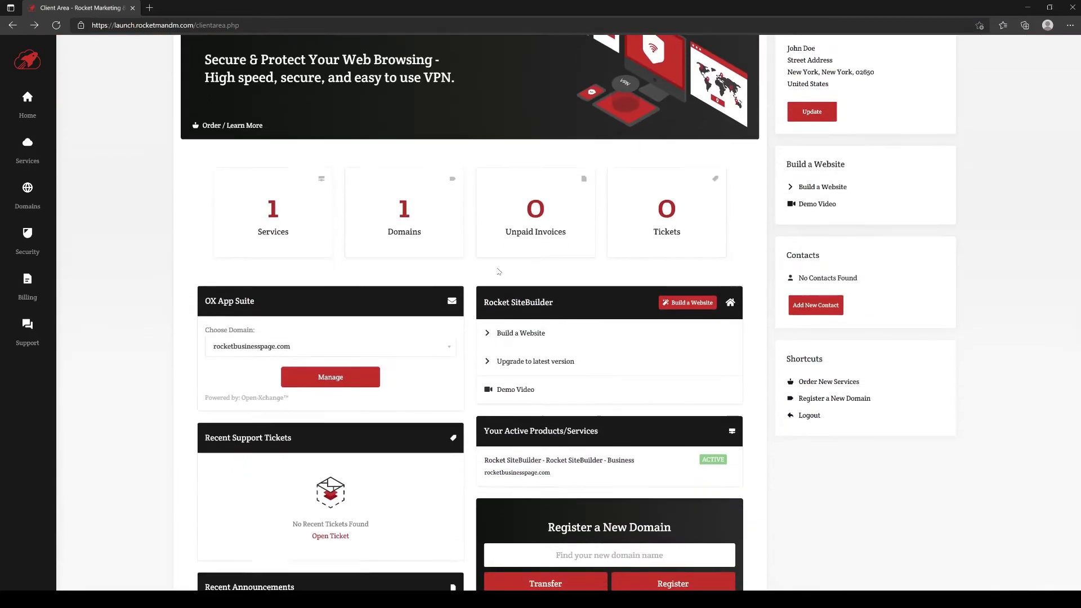
{"action": "left_click", "coordinate": [687, 303]}
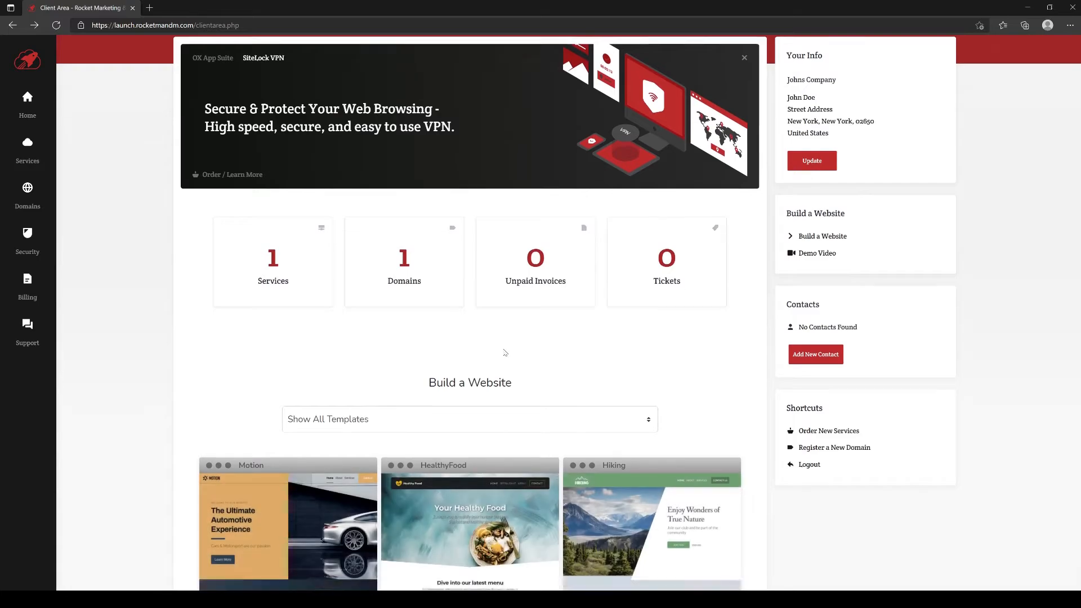
{"action": "scroll", "coordinate": [505, 352], "scroll_direction": "down", "scroll_amount": 5}
{"action": "left_click", "coordinate": [466, 528]}
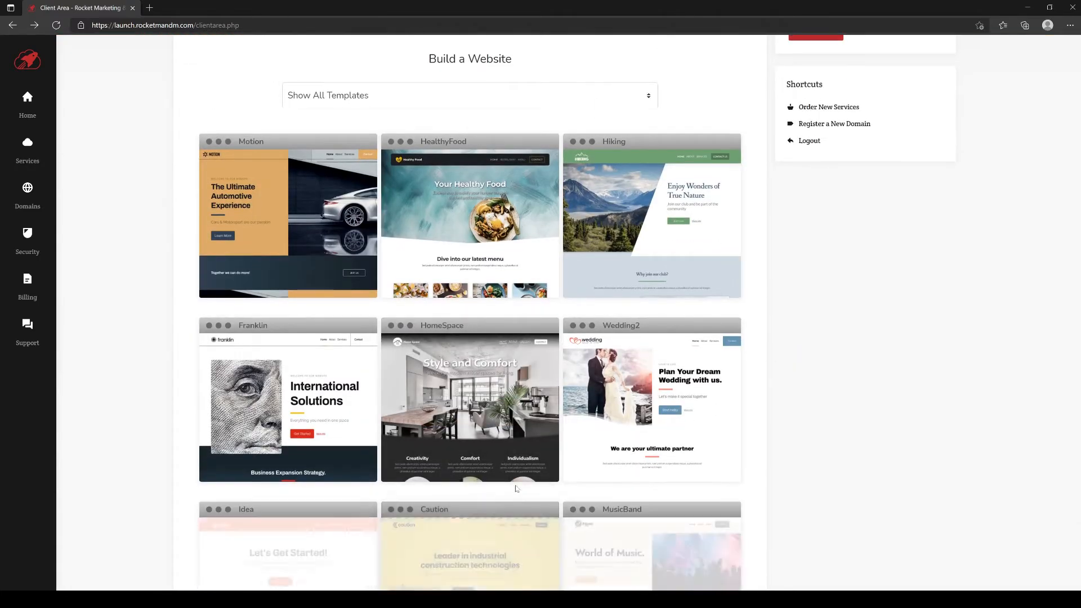
Browse the template gallery and install the Consultant template in the website's home folder, keeping the prefilled email address
{"action": "scroll", "coordinate": [517, 489], "scroll_direction": "down", "scroll_amount": 20}
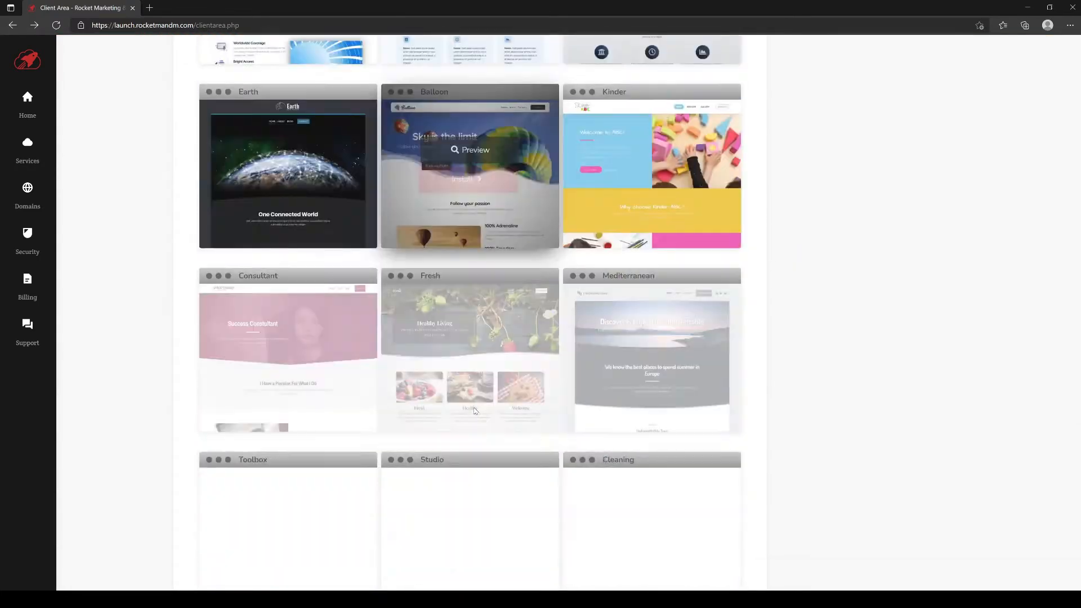
{"action": "scroll", "coordinate": [474, 410], "scroll_direction": "down", "scroll_amount": 5}
{"action": "scroll", "coordinate": [474, 410], "scroll_direction": "up", "scroll_amount": 6}
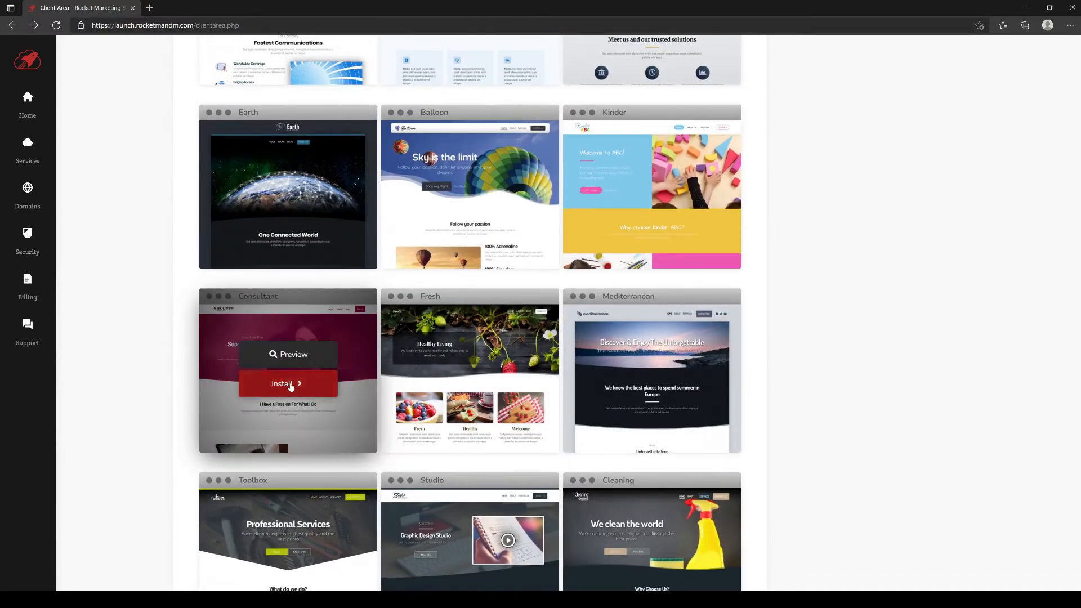
{"action": "left_click", "coordinate": [290, 385]}
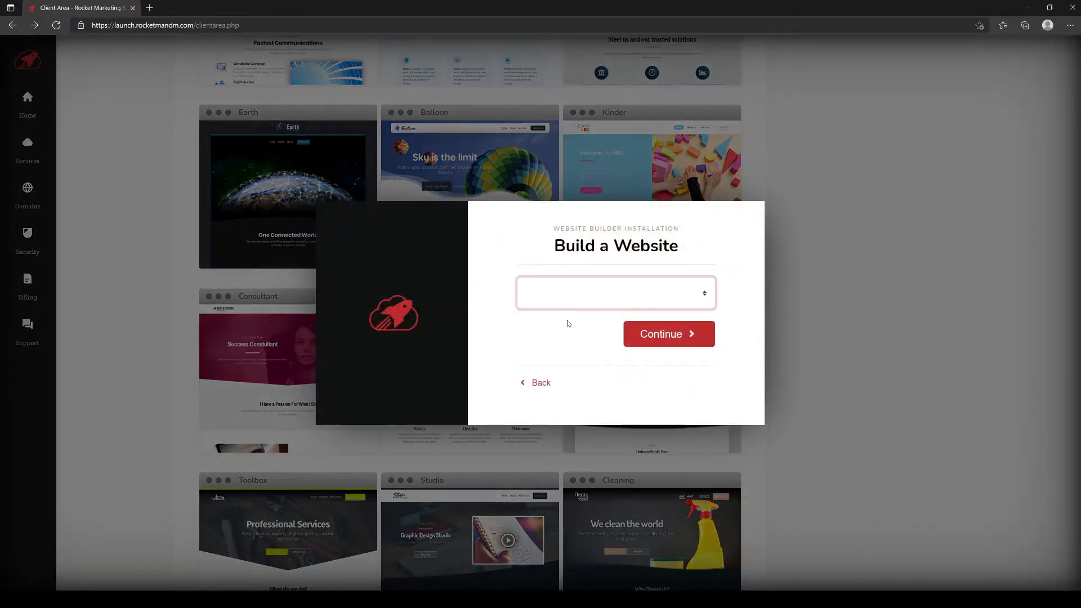
{"action": "left_click", "coordinate": [681, 345]}
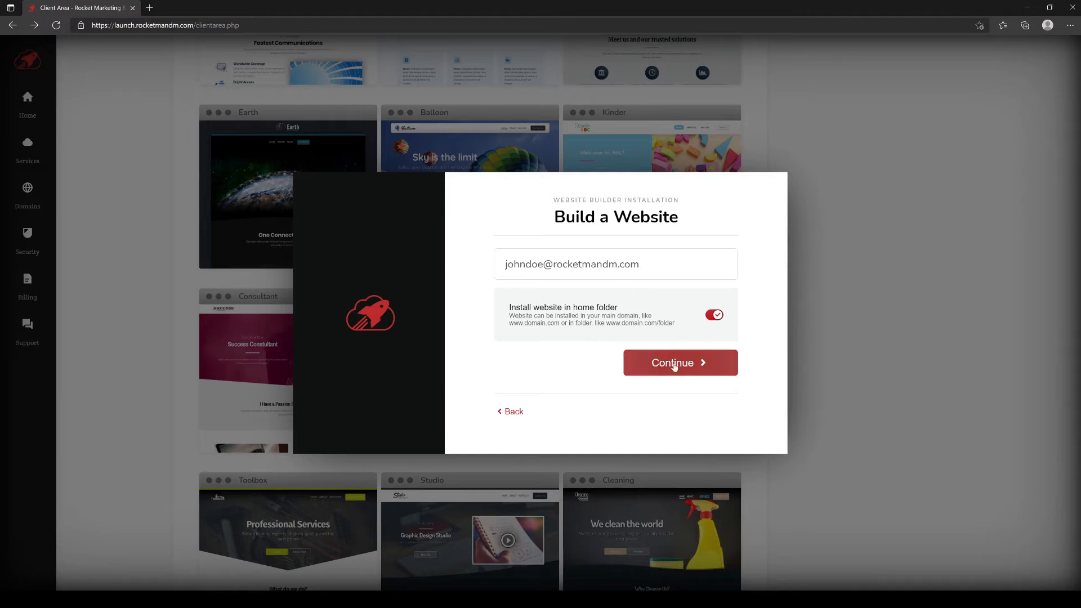
{"action": "left_click", "coordinate": [674, 366]}
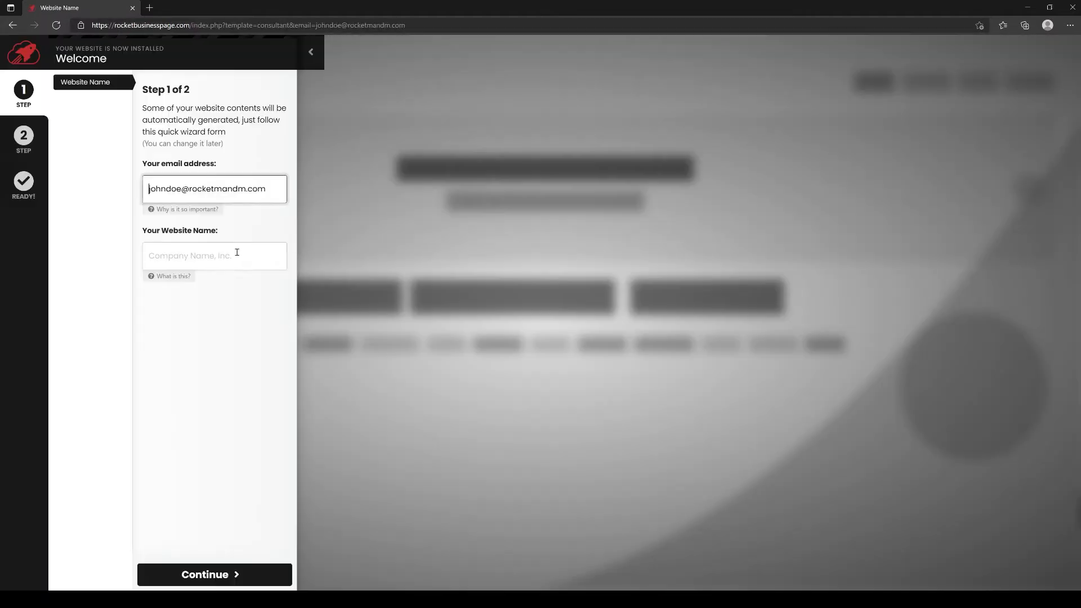
Complete the two-step setup wizard without a website name or contact information, and dismiss the Welcome Guide
{"action": "left_click", "coordinate": [212, 576]}
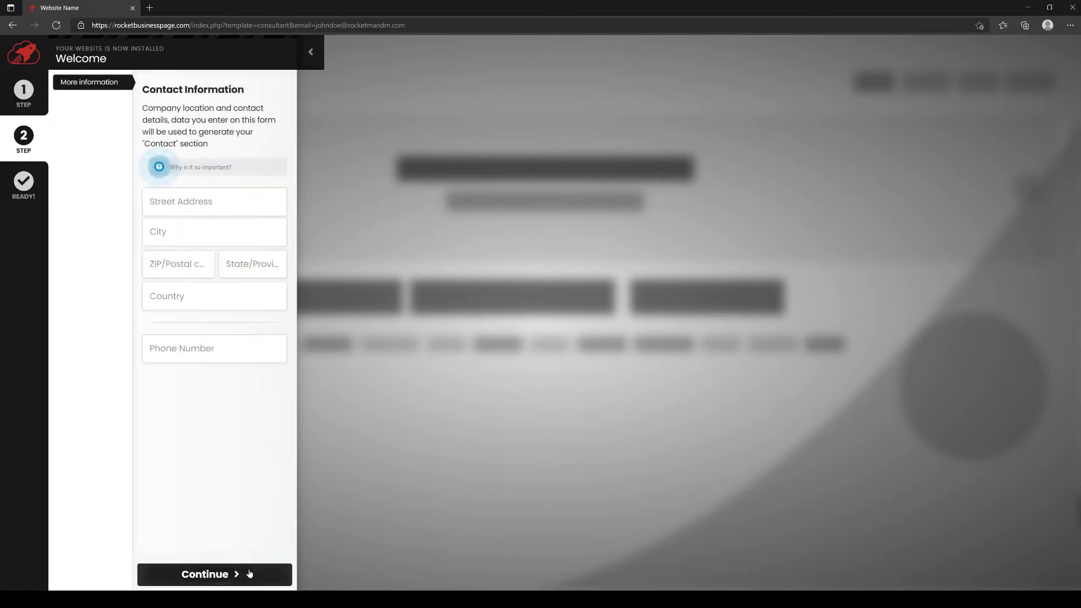
{"action": "left_click", "coordinate": [250, 573]}
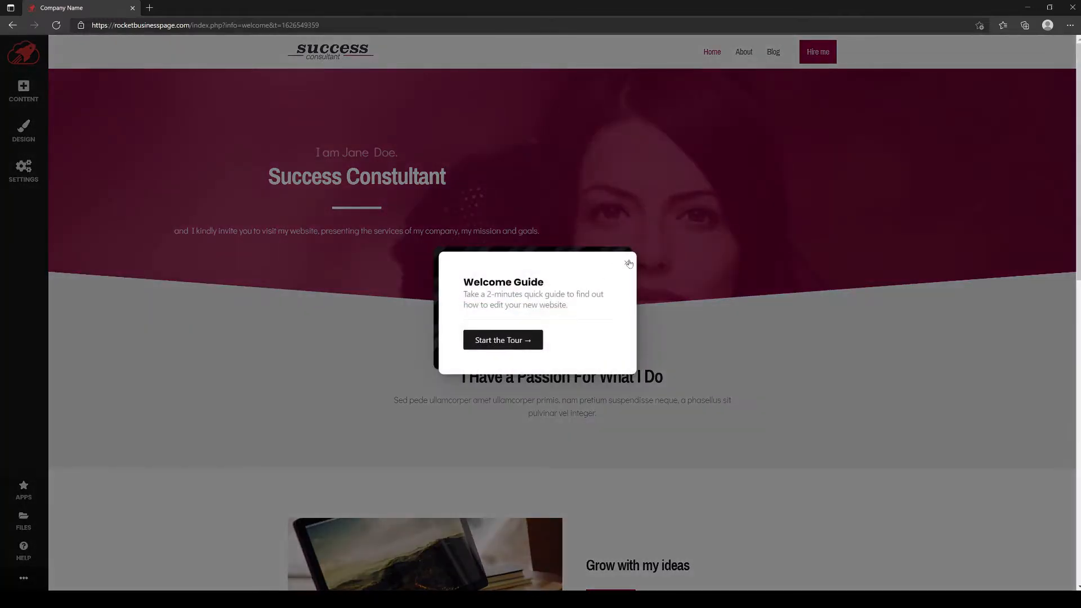
{"action": "left_click", "coordinate": [628, 263]}
{"action": "left_click", "coordinate": [428, 54]}
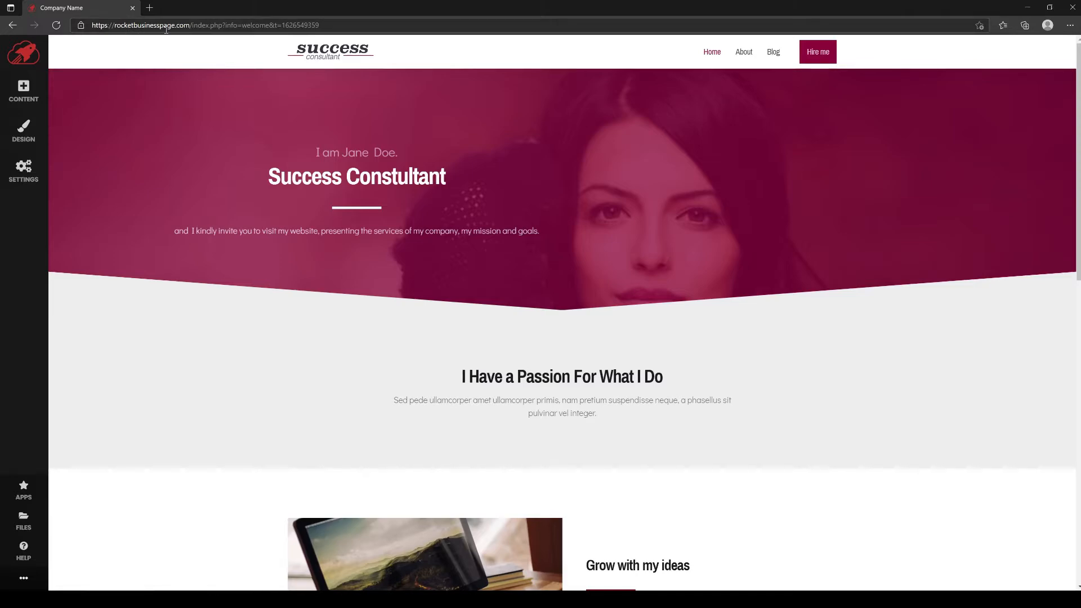
Look over the new home page's sections and check the video guides in the Help center
{"action": "scroll", "coordinate": [537, 314], "scroll_direction": "down", "scroll_amount": 5}
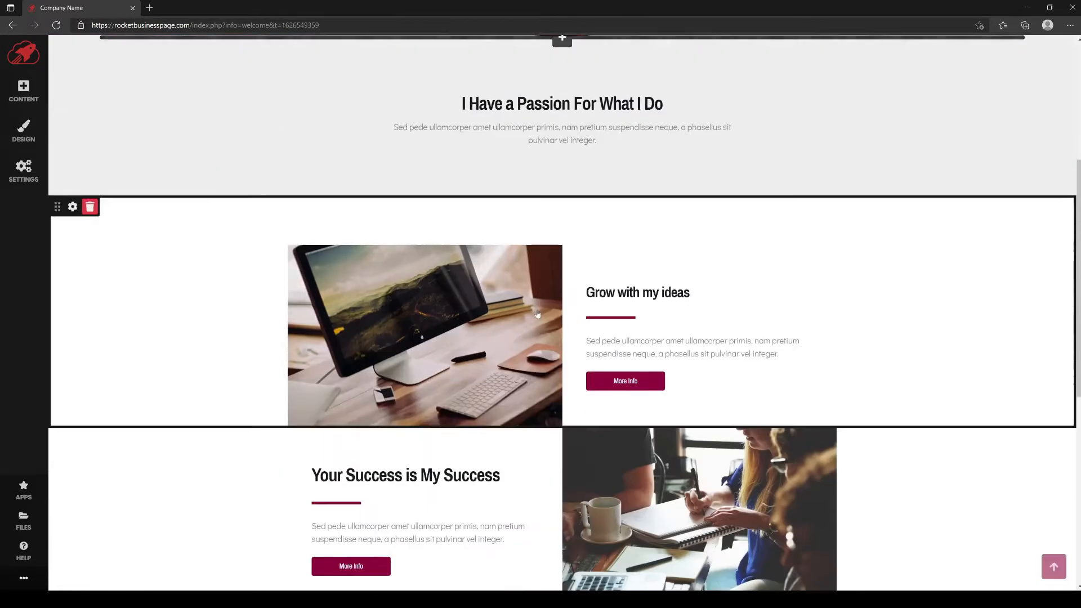
{"action": "scroll", "coordinate": [535, 313], "scroll_direction": "up", "scroll_amount": 5}
{"action": "scroll", "coordinate": [473, 307], "scroll_direction": "down", "scroll_amount": 9}
{"action": "scroll", "coordinate": [326, 332], "scroll_direction": "up", "scroll_amount": 9}
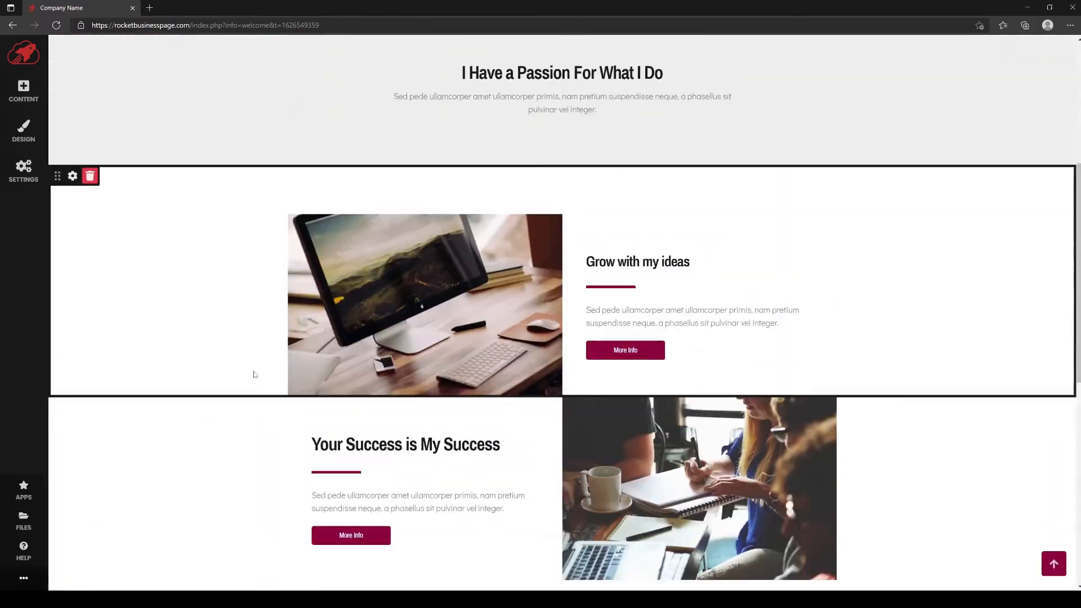
{"action": "left_click", "coordinate": [23, 549]}
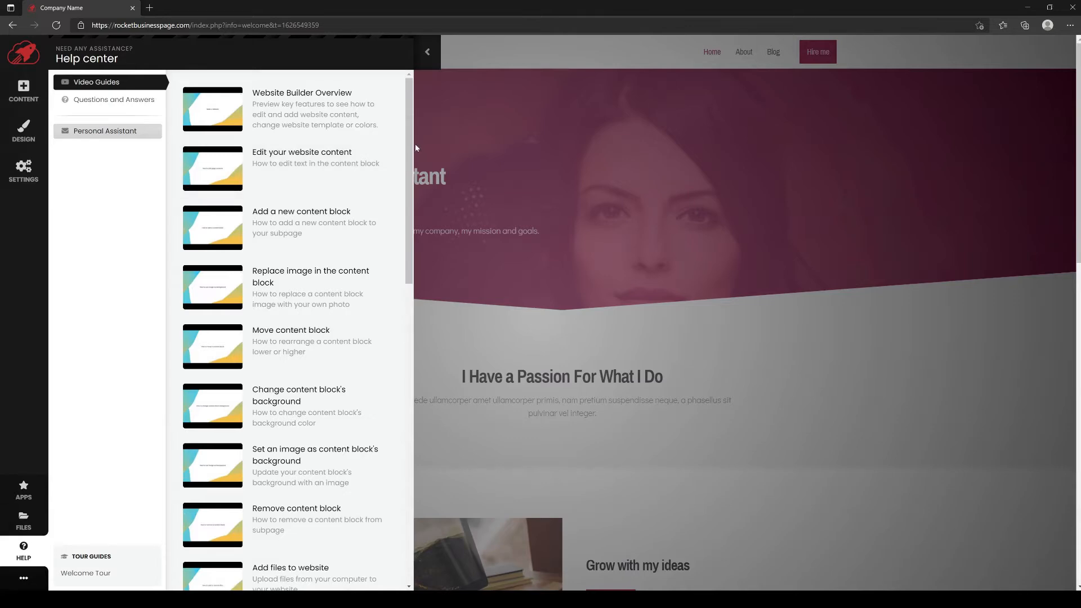
{"action": "left_click_drag", "start_coordinate": [415, 144], "coordinate": [417, 112]}
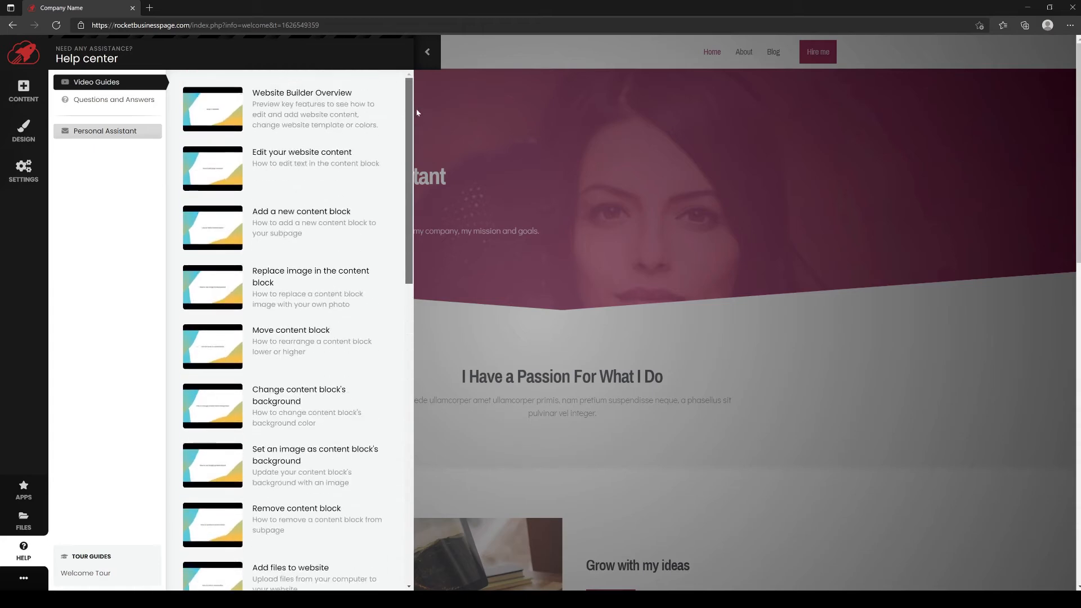
{"action": "left_click", "coordinate": [425, 54]}
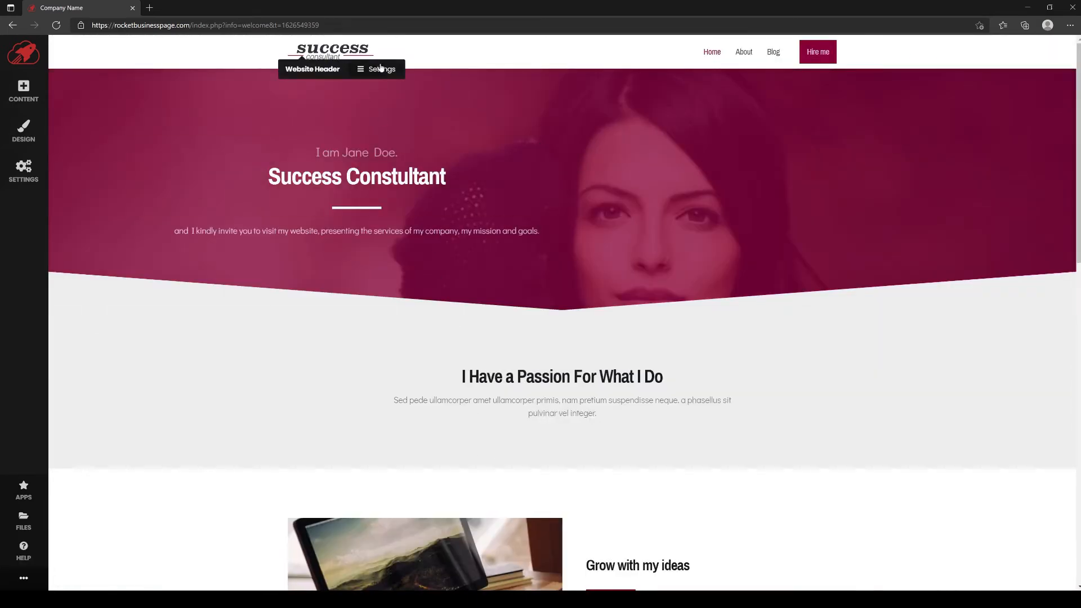
Replace the website header logo with an uploaded Rocket Marketing & Management logo file
{"action": "left_click", "coordinate": [381, 69]}
{"action": "left_click", "coordinate": [390, 87]}
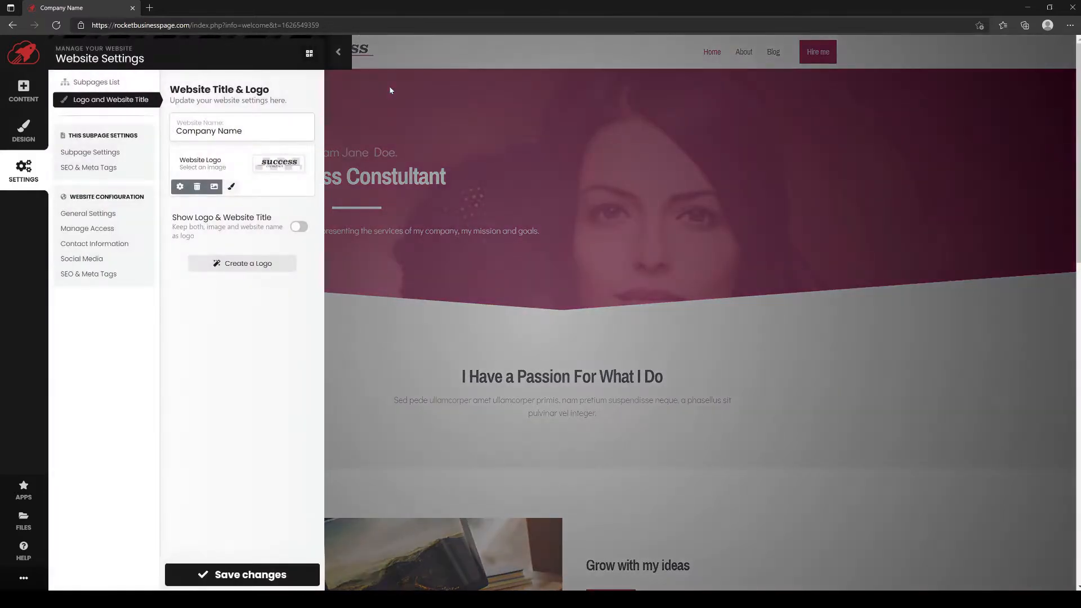
{"action": "left_click", "coordinate": [215, 188]}
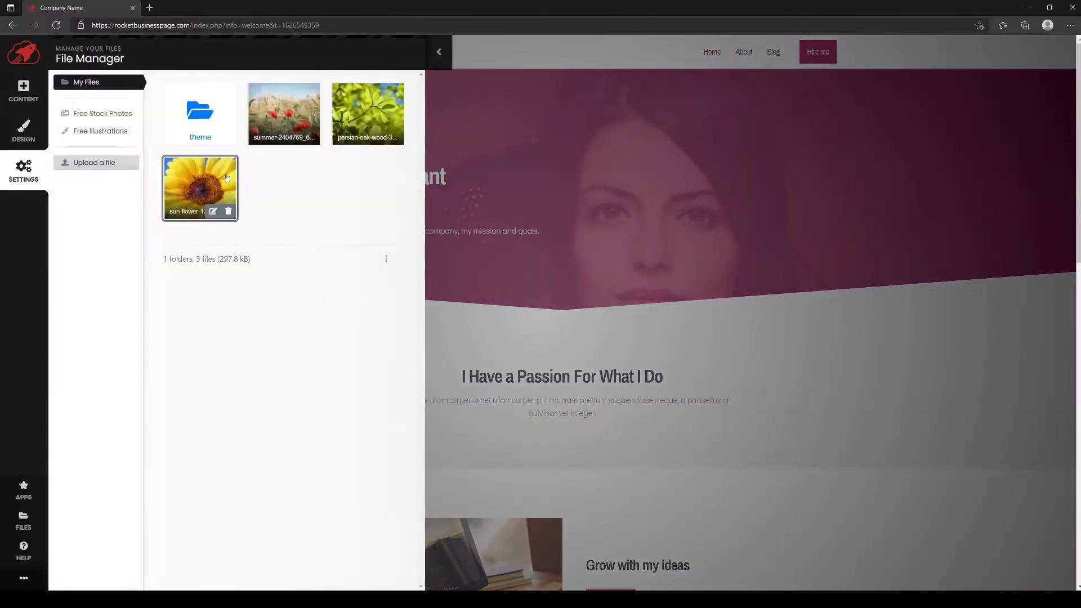
{"action": "left_click", "coordinate": [102, 162]}
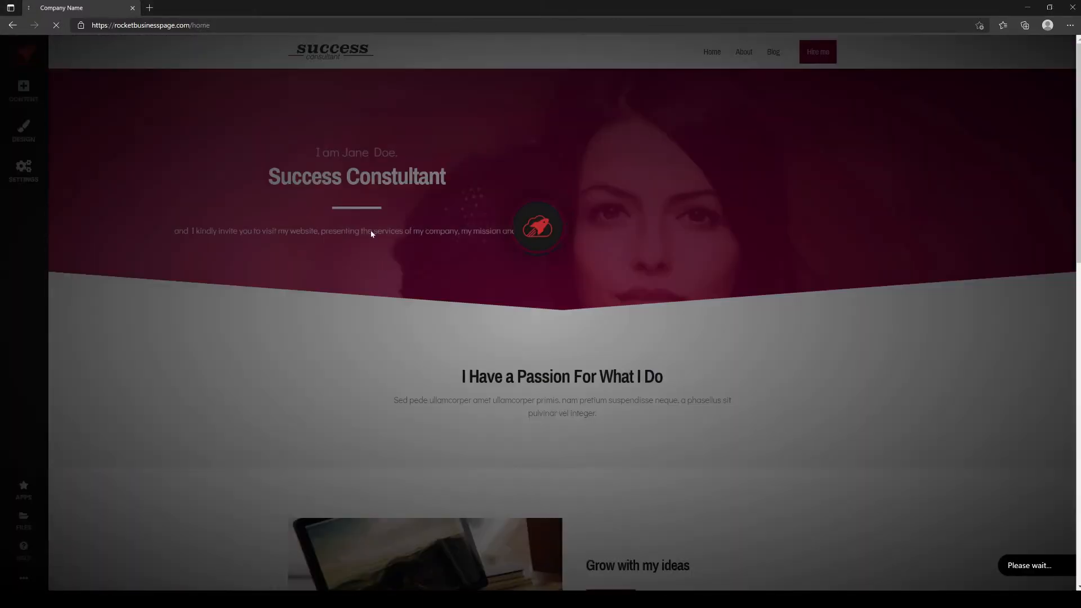
Replace the footer logo with an uploaded white-text version of the Rocket logo and save the image settings
{"action": "scroll", "coordinate": [381, 297], "scroll_direction": "down", "scroll_amount": 15}
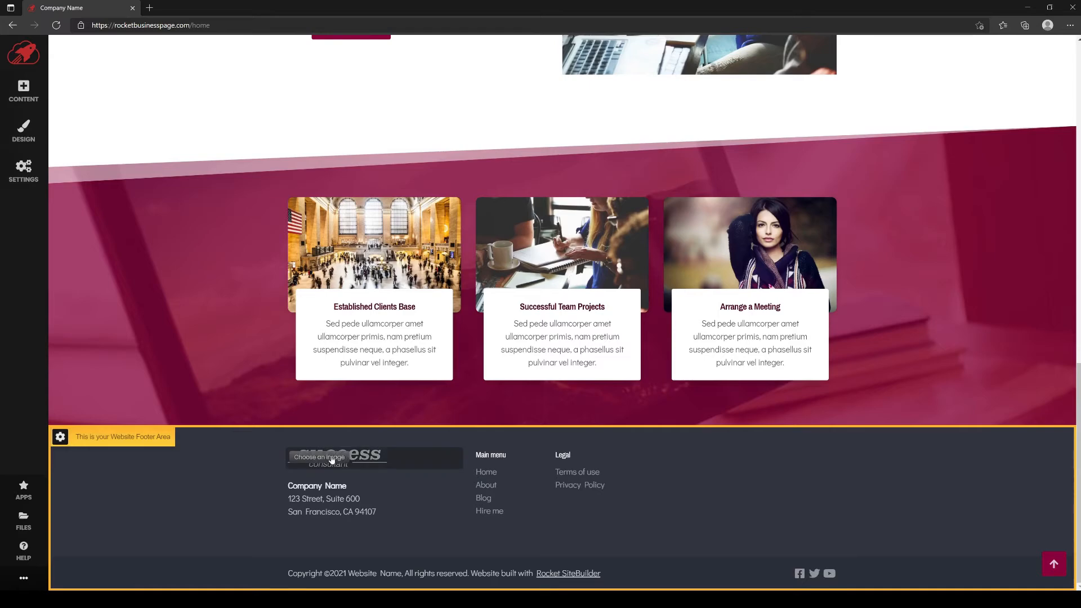
{"action": "left_click", "coordinate": [332, 460]}
{"action": "left_click", "coordinate": [94, 147]}
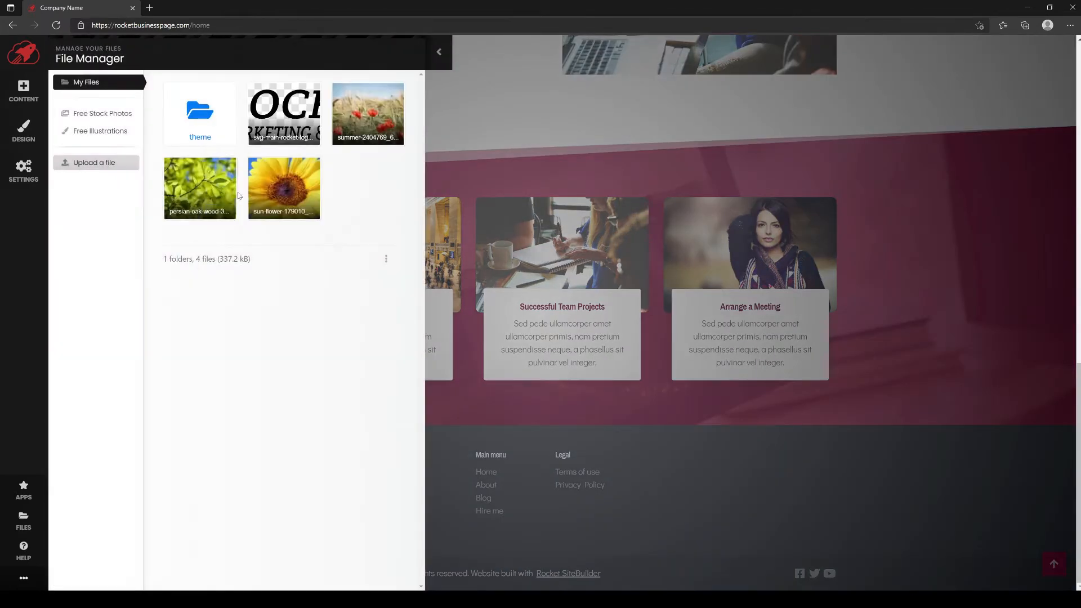
{"action": "left_click", "coordinate": [94, 164]}
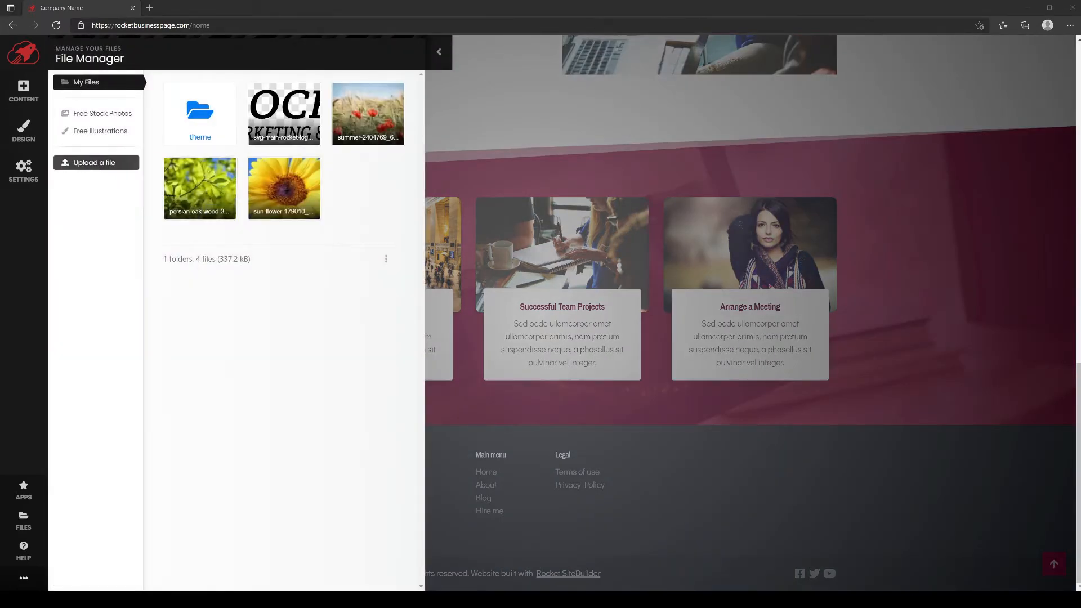
{"action": "double_click", "coordinate": [215, 271]}
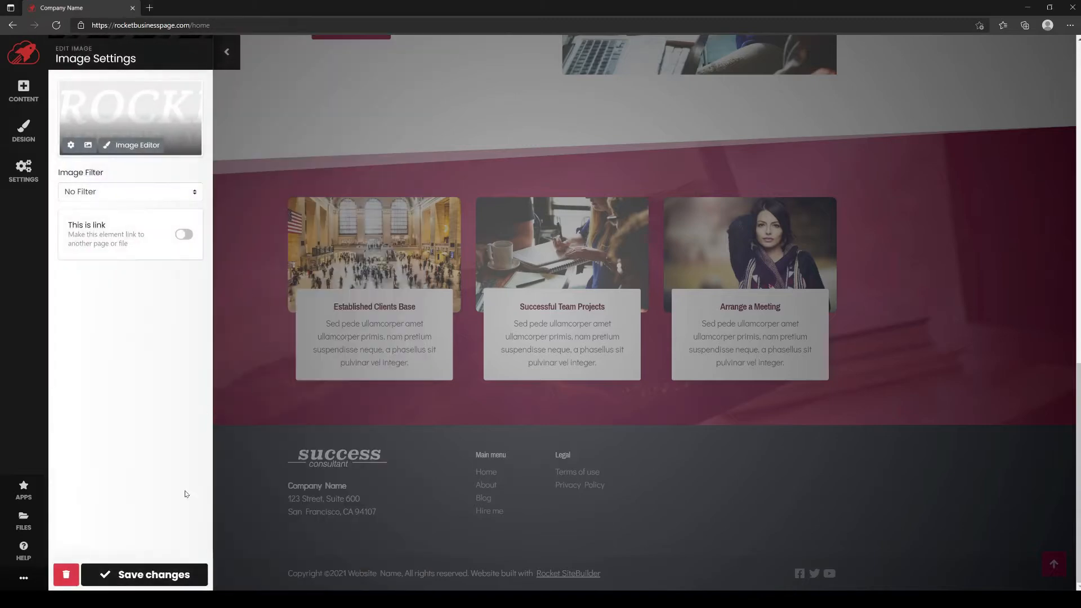
{"action": "left_click", "coordinate": [152, 575]}
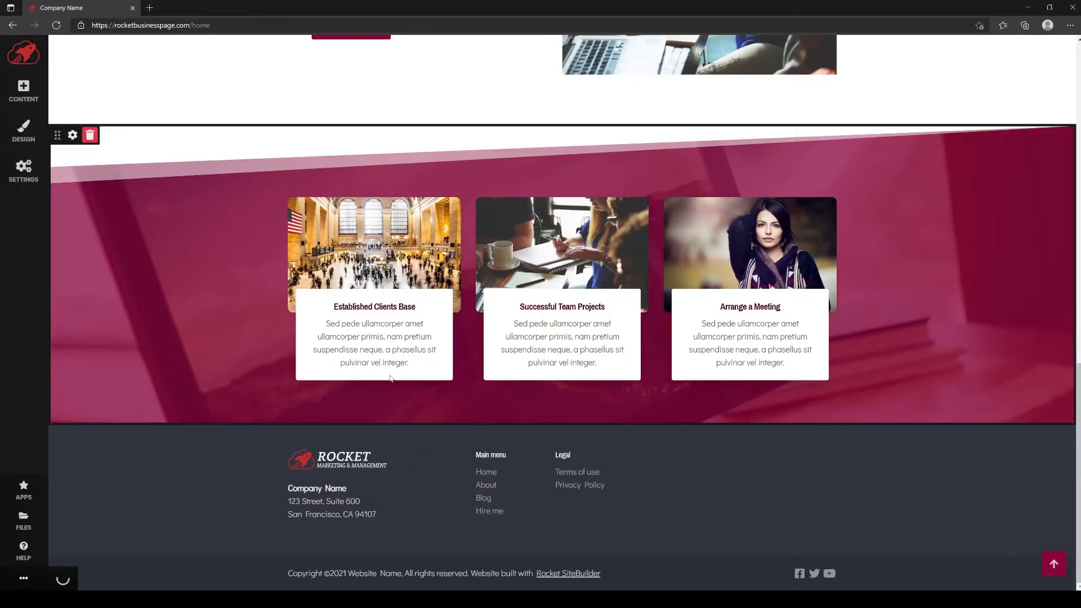
Try several preset color schemes in the website design, and set both Color #1 and Color #2 to black
{"action": "scroll", "coordinate": [357, 437], "scroll_direction": "up", "scroll_amount": 15}
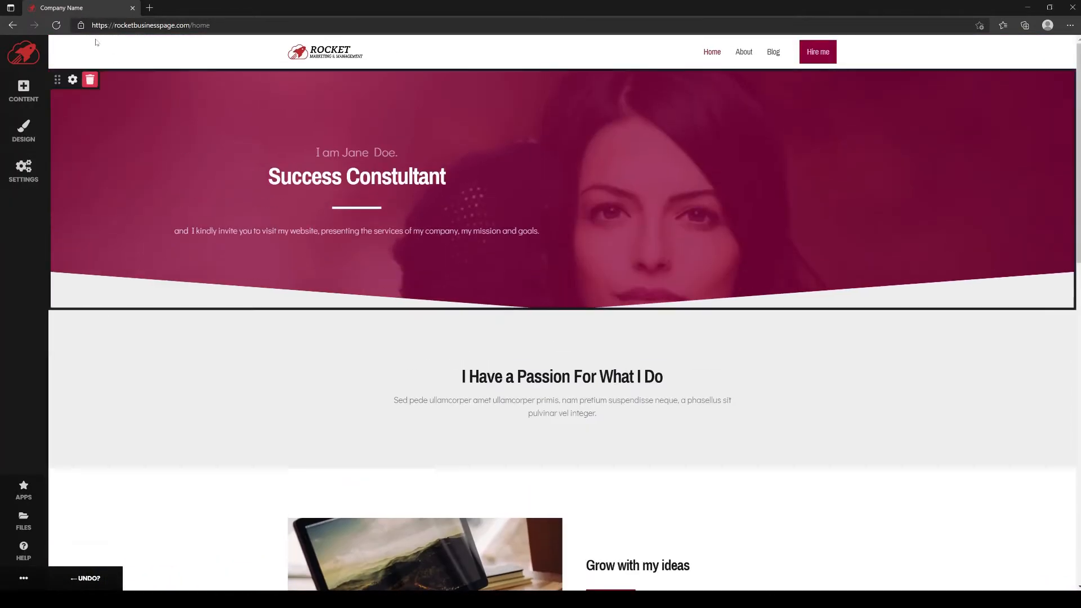
{"action": "left_click", "coordinate": [23, 129]}
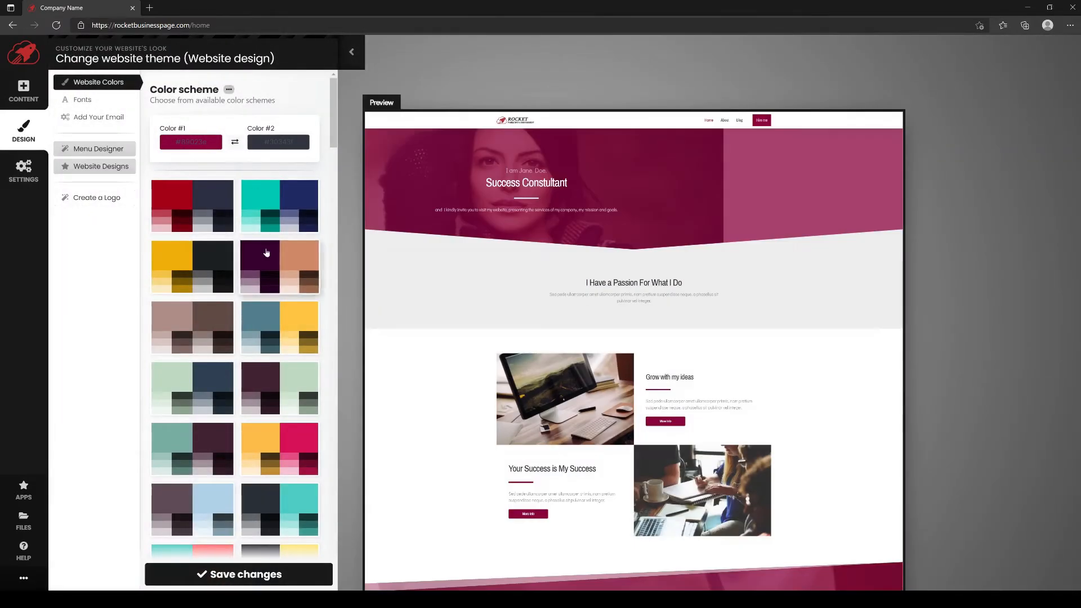
{"action": "left_click", "coordinate": [284, 214]}
{"action": "left_click", "coordinate": [260, 266]}
{"action": "left_click", "coordinate": [192, 327]}
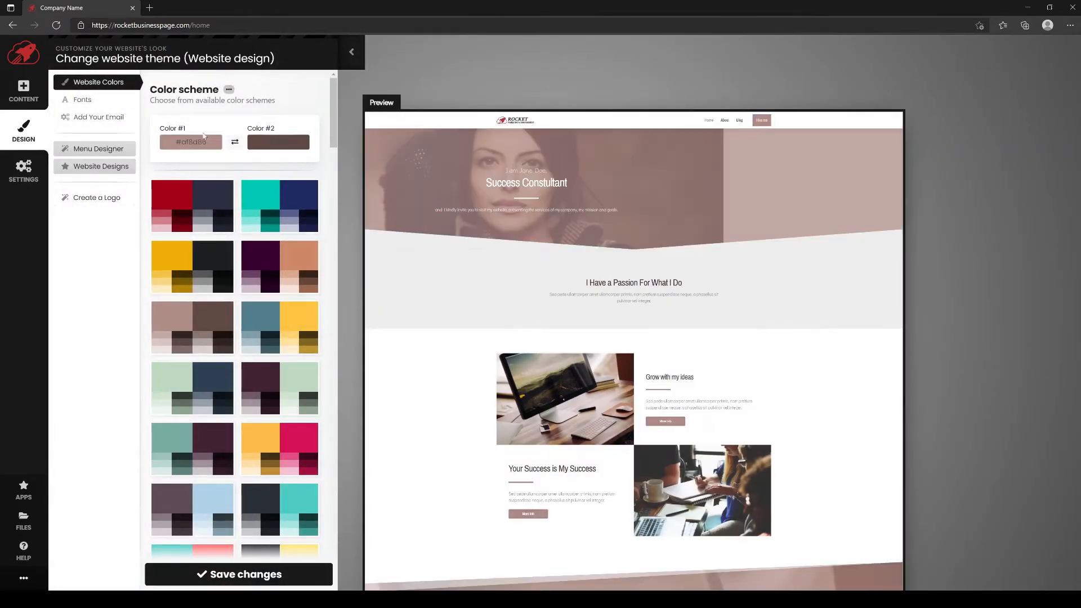
{"action": "left_click", "coordinate": [197, 142]}
{"action": "left_click", "coordinate": [296, 170]}
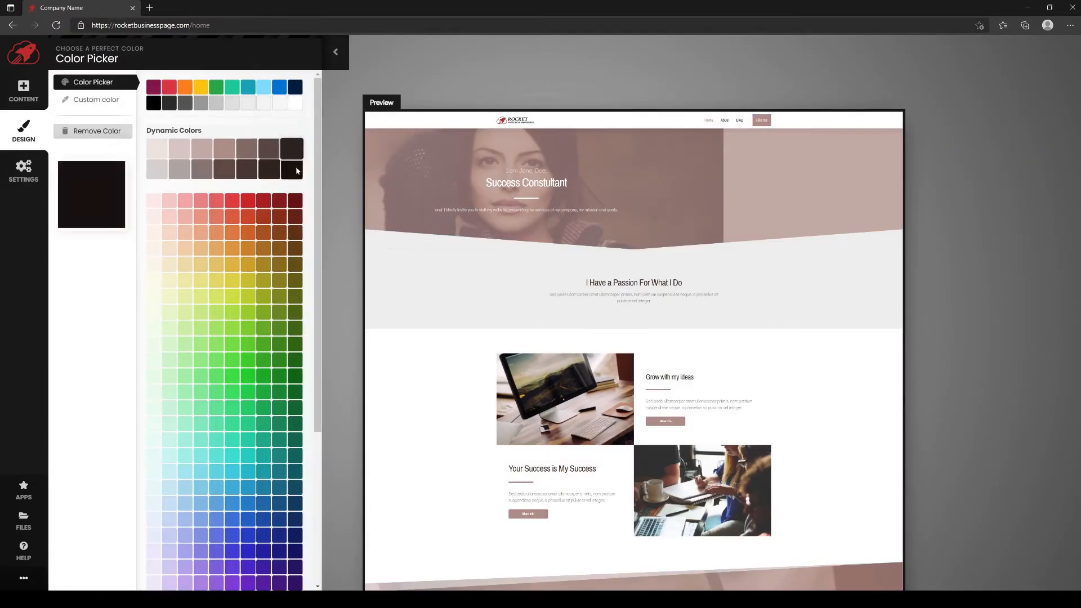
{"action": "left_click", "coordinate": [155, 104]}
{"action": "left_click", "coordinate": [286, 148]}
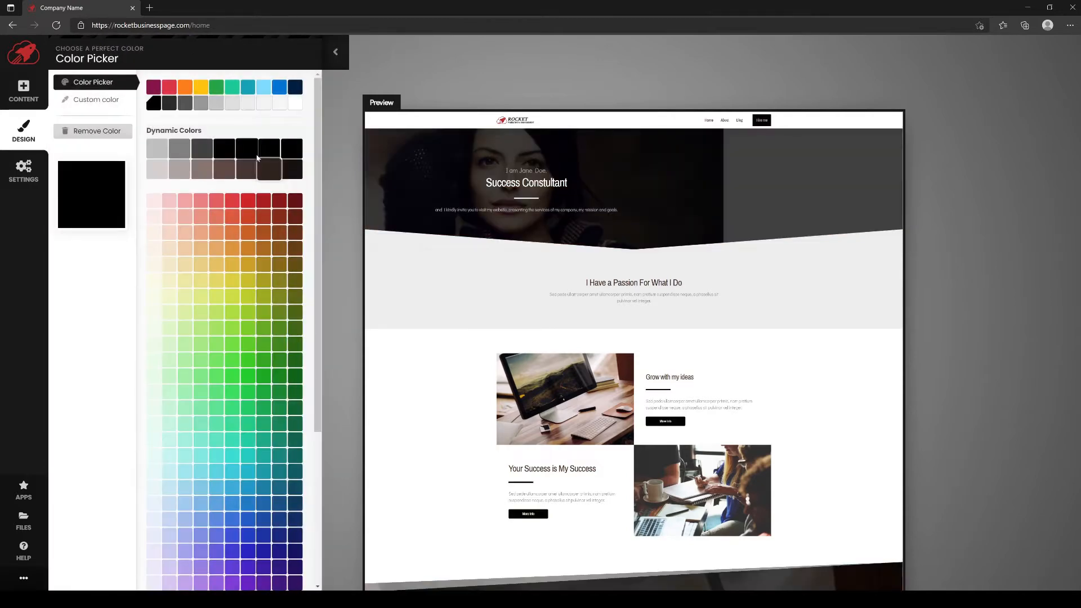
{"action": "left_click", "coordinate": [267, 152]}
Set the Content Text color to a black shade of Color #1, save the theme colors and review the home page
{"action": "scroll", "coordinate": [272, 312], "scroll_direction": "down", "scroll_amount": 5}
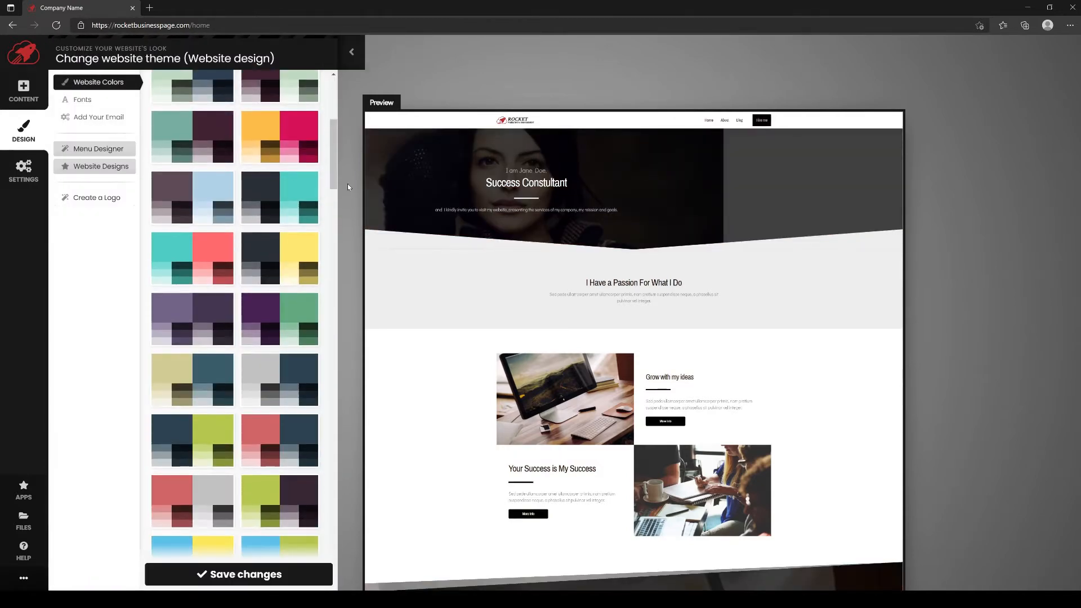
{"action": "scroll", "coordinate": [299, 450], "scroll_direction": "down", "scroll_amount": 5}
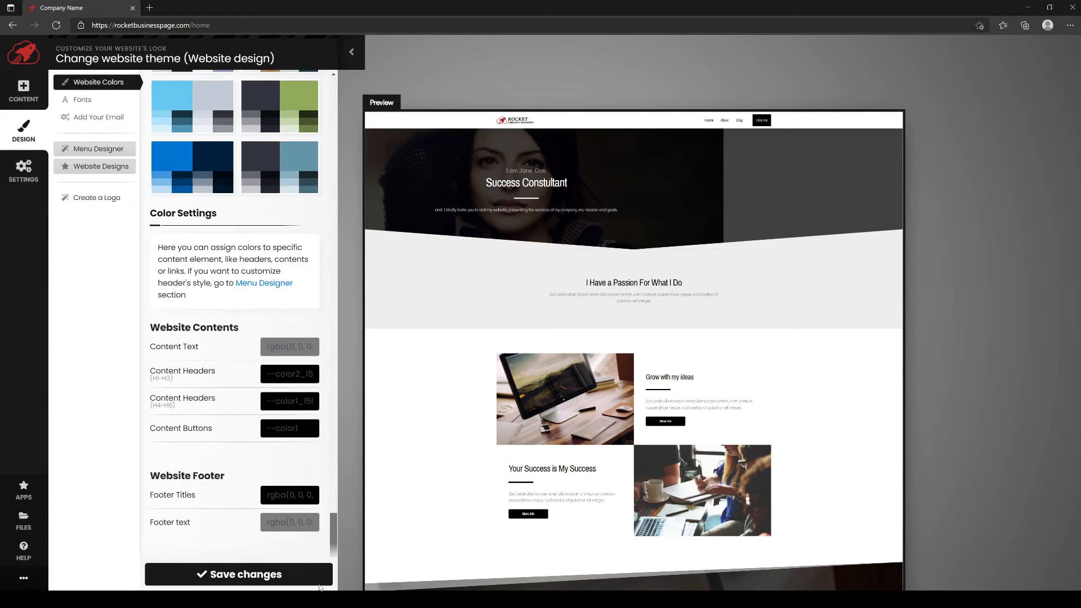
{"action": "left_click", "coordinate": [285, 346]}
{"action": "left_click", "coordinate": [266, 149]}
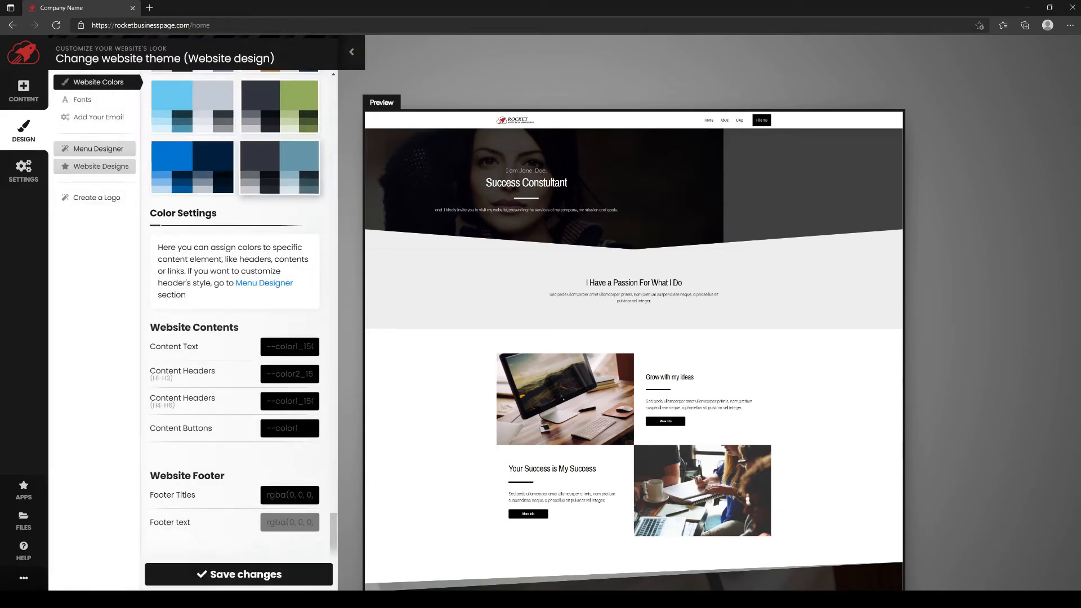
{"action": "left_click", "coordinate": [284, 574]}
{"action": "scroll", "coordinate": [480, 457], "scroll_direction": "down", "scroll_amount": 10}
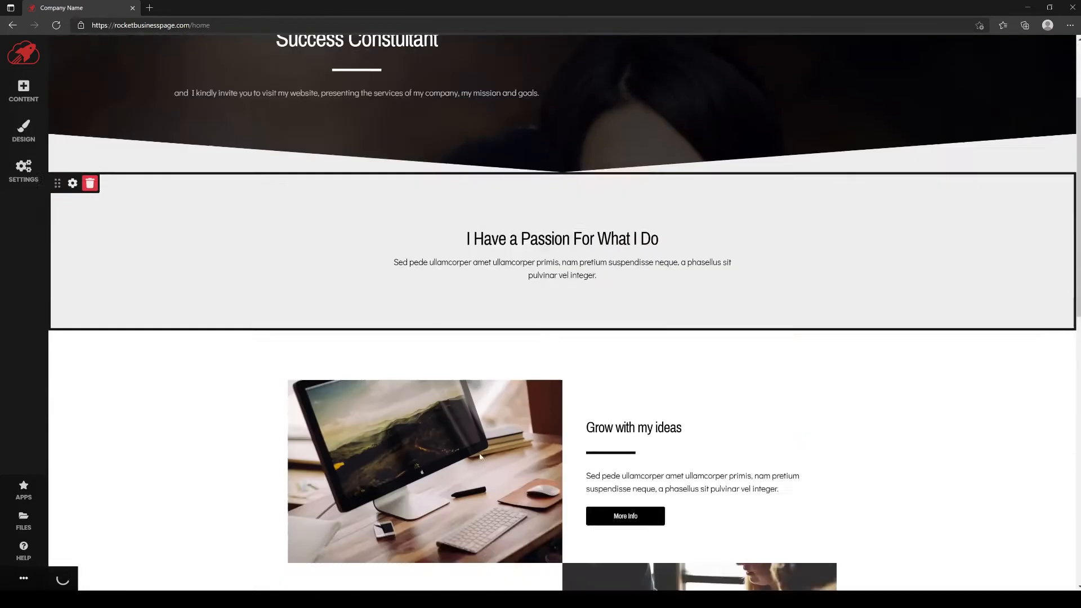
{"action": "scroll", "coordinate": [481, 455], "scroll_direction": "down", "scroll_amount": 2}
{"action": "scroll", "coordinate": [482, 454], "scroll_direction": "up", "scroll_amount": 14}
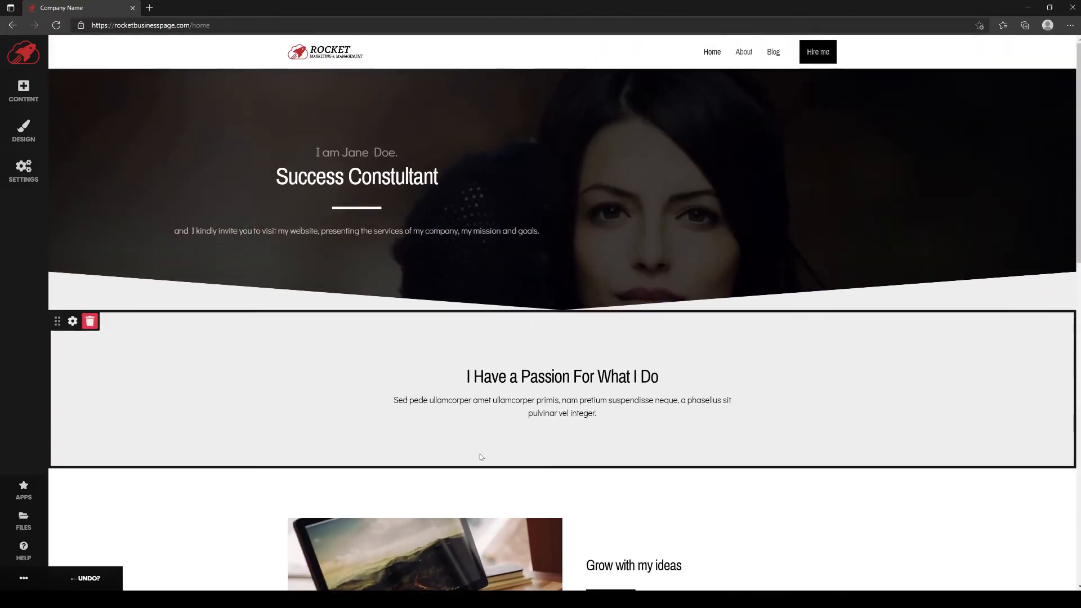
Set both Font #1 and Font #2 of the website design to Crete Round and save the changes
{"action": "left_click", "coordinate": [23, 127]}
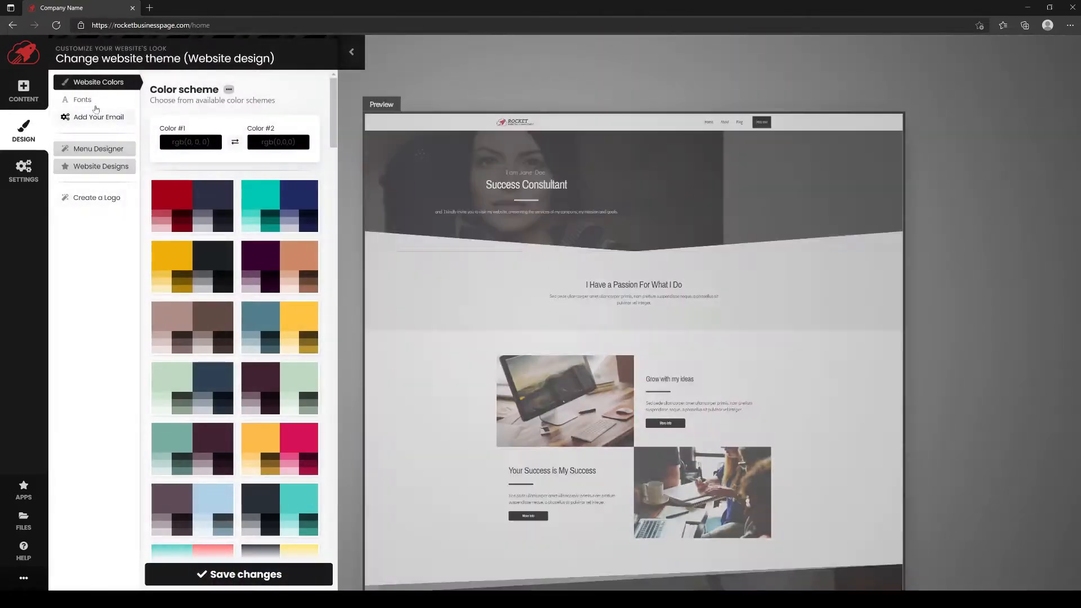
{"action": "left_click", "coordinate": [84, 100]}
{"action": "left_click", "coordinate": [201, 163]}
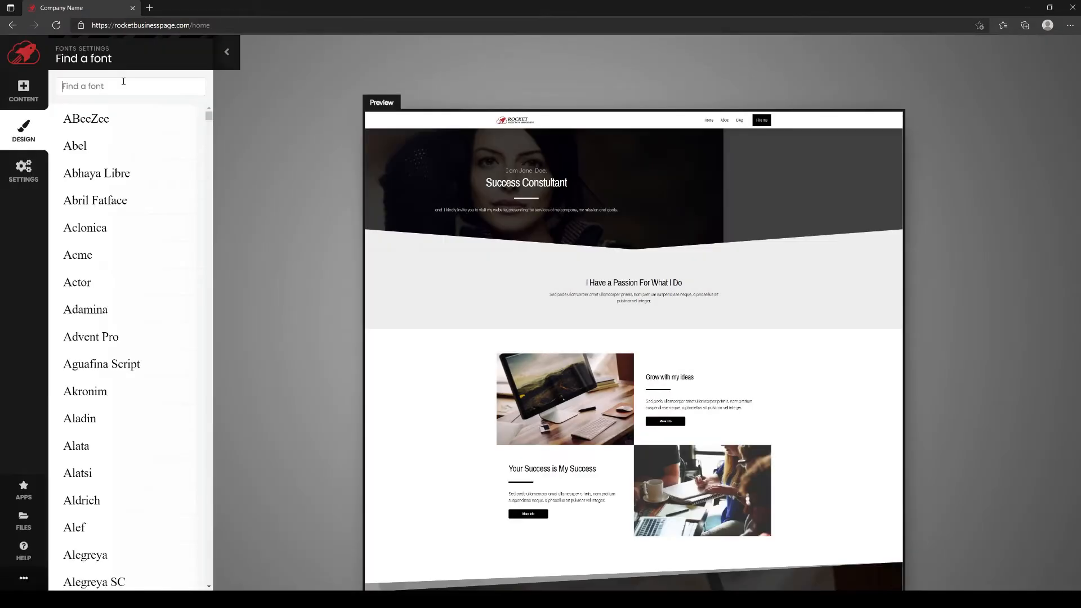
{"action": "type", "text": "cr"}
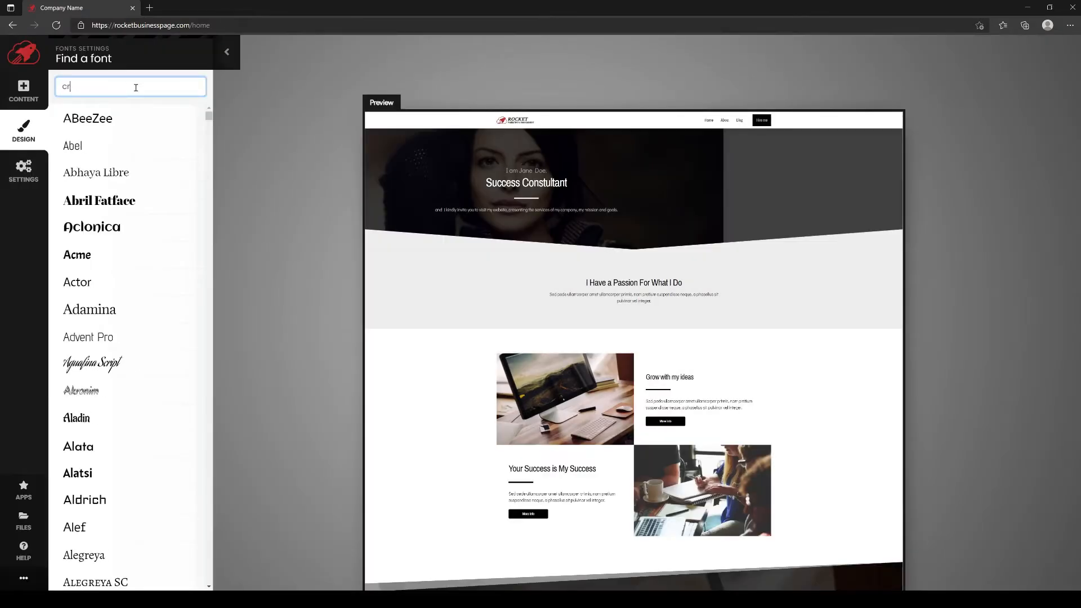
{"action": "type", "text": "e"}
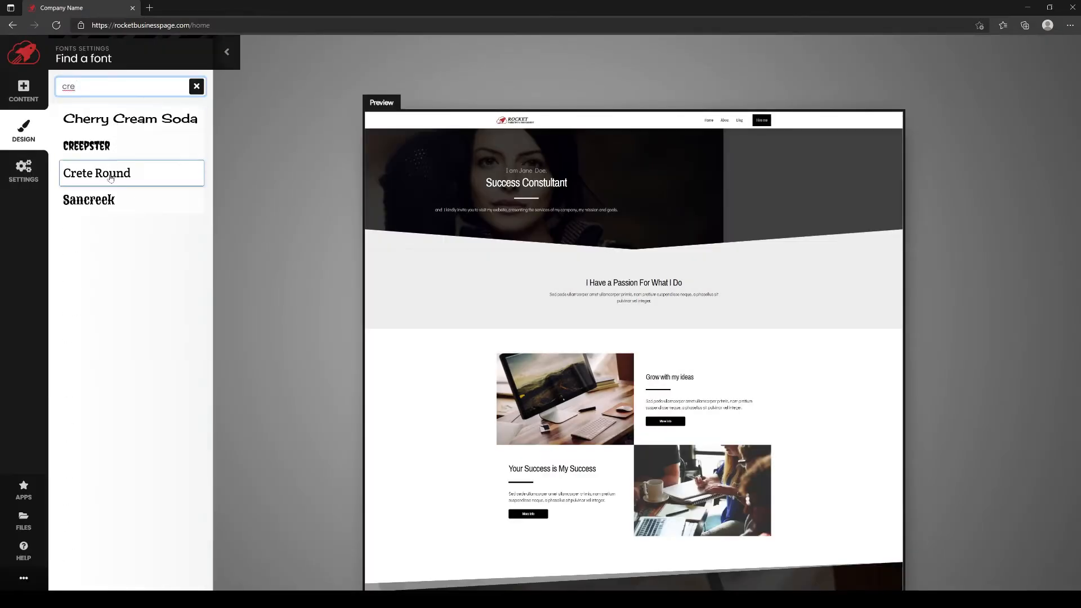
{"action": "left_click", "coordinate": [111, 178]}
{"action": "left_click", "coordinate": [215, 181]}
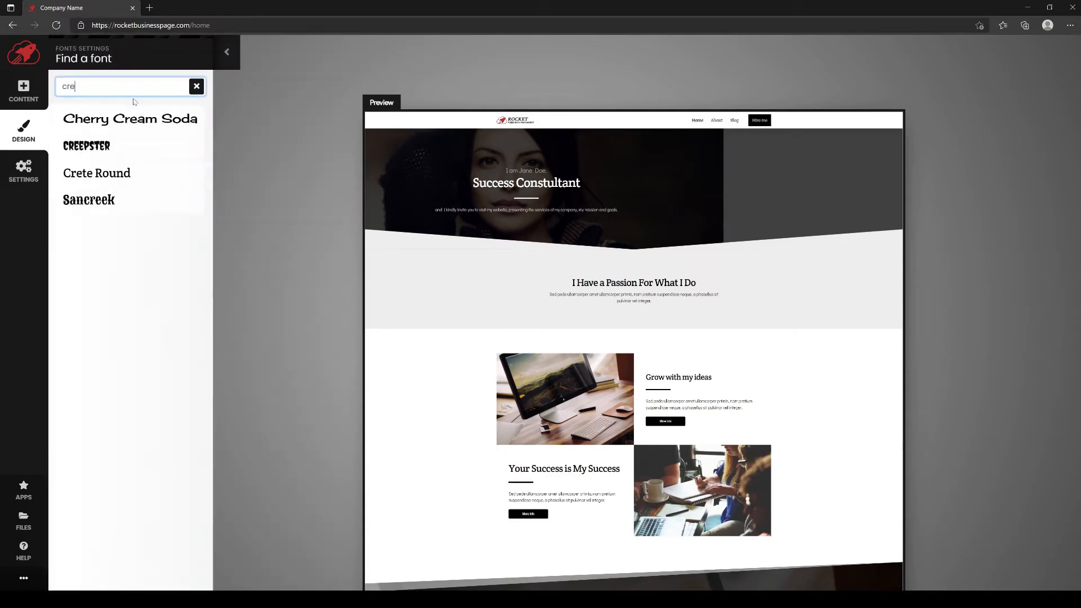
{"action": "left_click", "coordinate": [116, 175]}
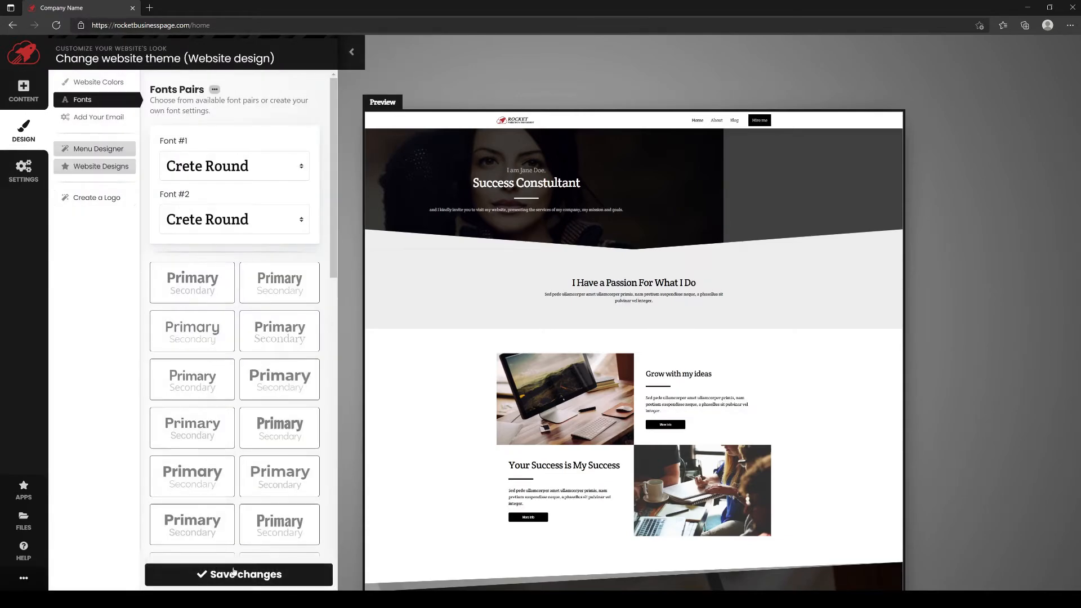
{"action": "left_click", "coordinate": [234, 573]}
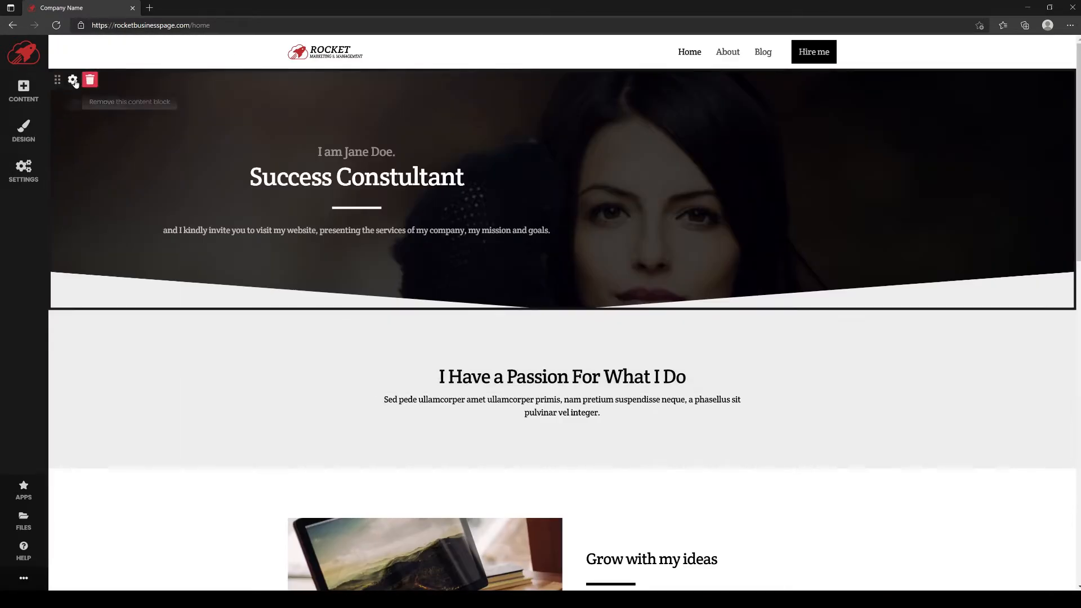
Replace the hero block's background with a dark server room image from the free stock photos, searching for "server"
{"action": "left_click", "coordinate": [73, 81]}
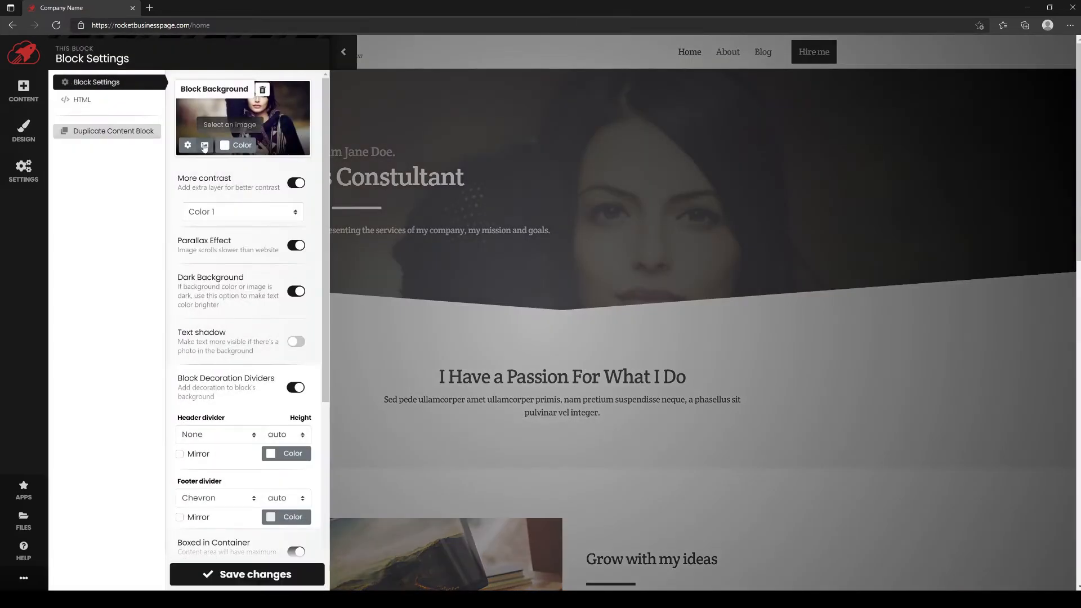
{"action": "left_click", "coordinate": [205, 146]}
{"action": "left_click", "coordinate": [101, 114]}
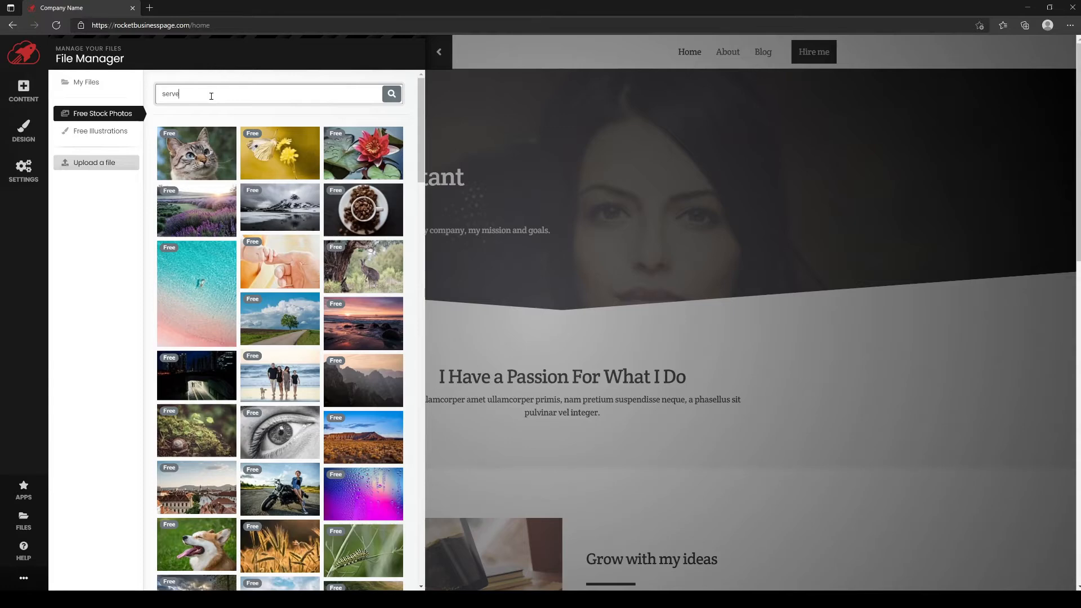
{"action": "key", "text": "Return"}
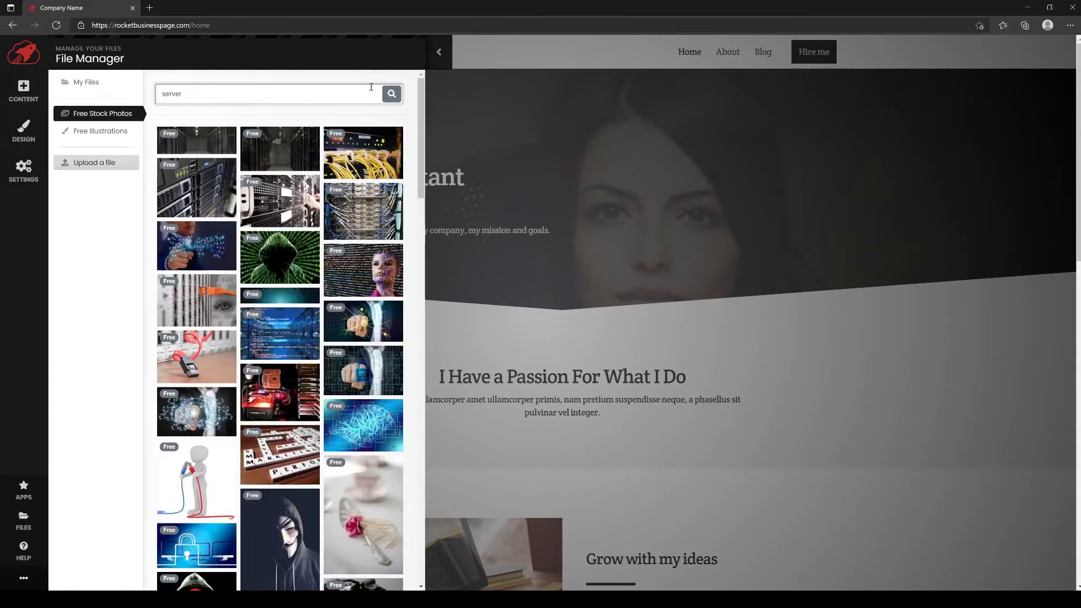
{"action": "left_click", "coordinate": [222, 138]}
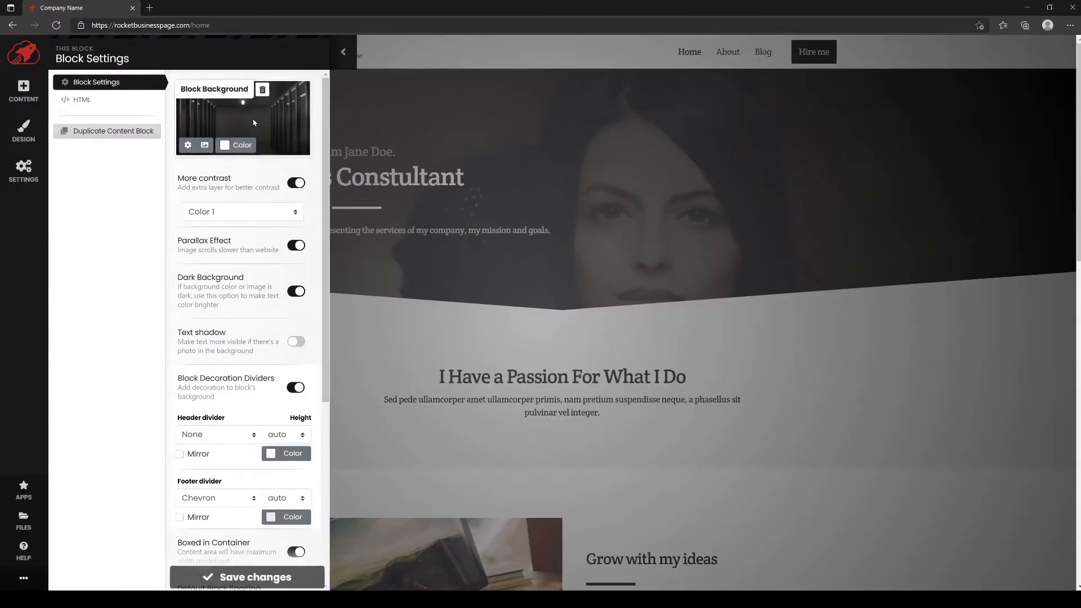
Set the hero block's text alignment to Default and save the block settings
{"action": "scroll", "coordinate": [241, 485], "scroll_direction": "down", "scroll_amount": 5}
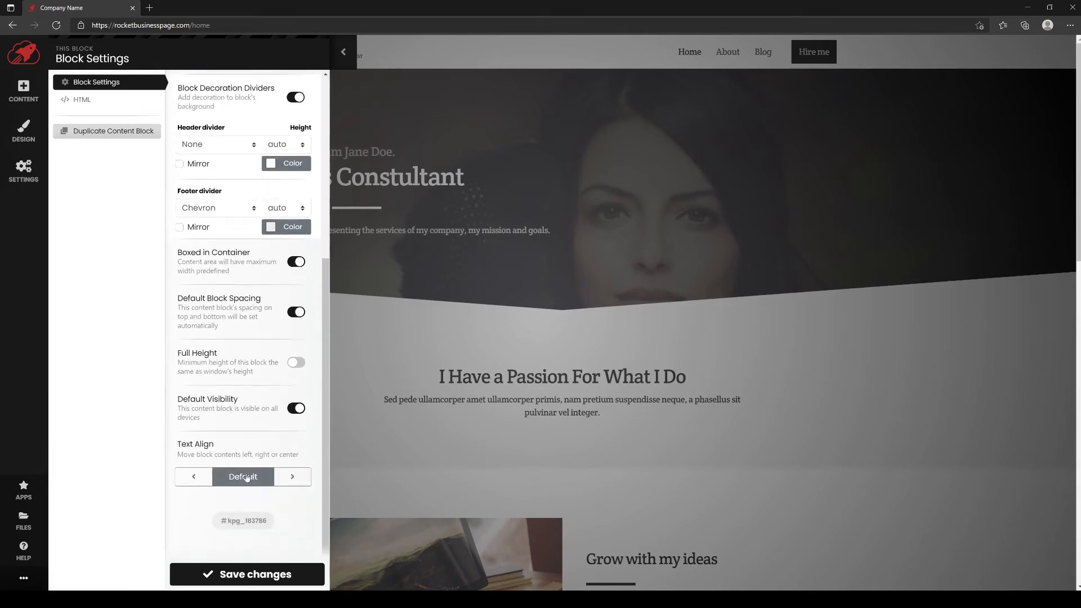
{"action": "left_click", "coordinate": [245, 477]}
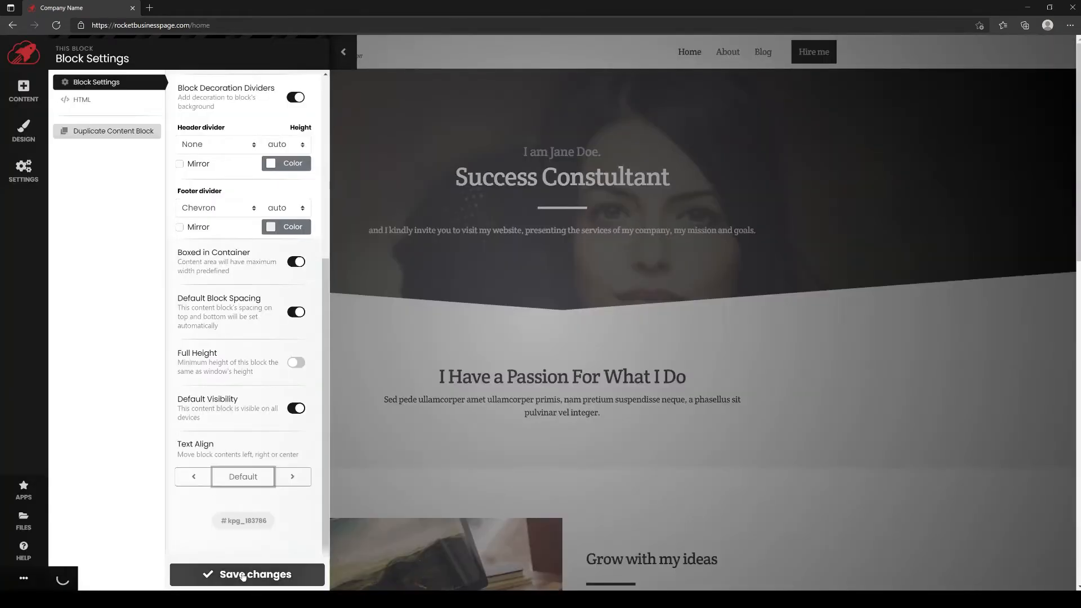
{"action": "left_click", "coordinate": [243, 574]}
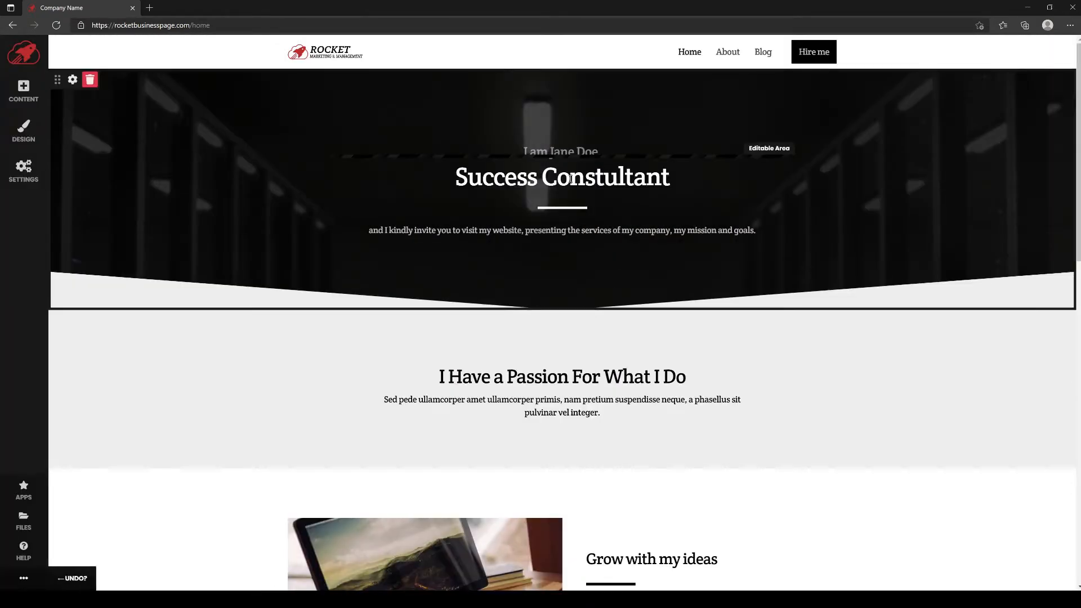
Add the four-person Professional Team block below the "I Have a Passion For What I Do" section and review the page
{"action": "scroll", "coordinate": [571, 179], "scroll_direction": "down", "scroll_amount": 2}
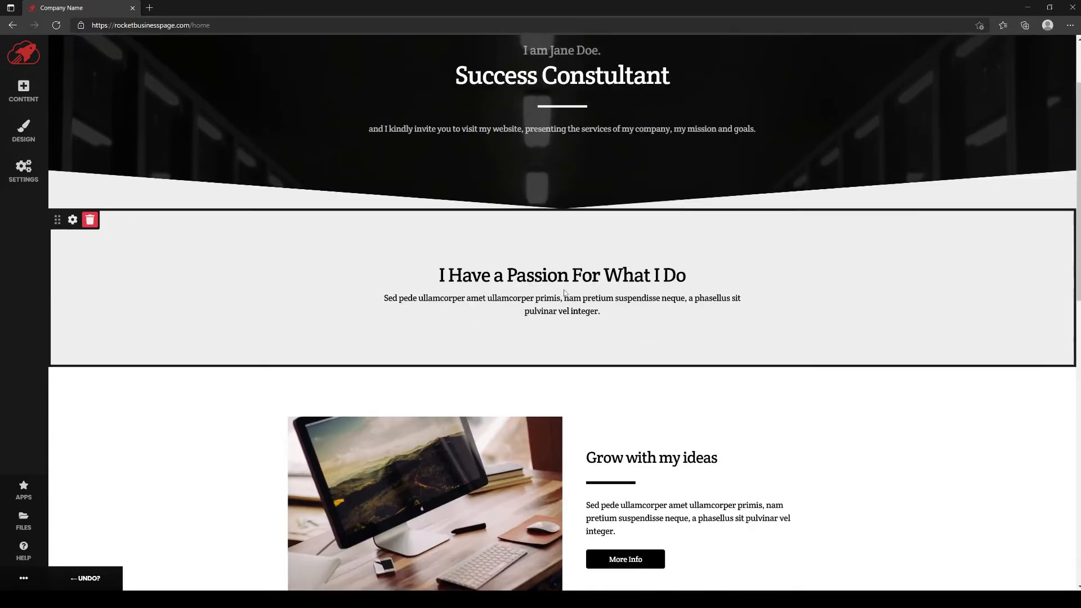
{"action": "scroll", "coordinate": [564, 292], "scroll_direction": "down", "scroll_amount": 5}
{"action": "scroll", "coordinate": [561, 302], "scroll_direction": "up", "scroll_amount": 4}
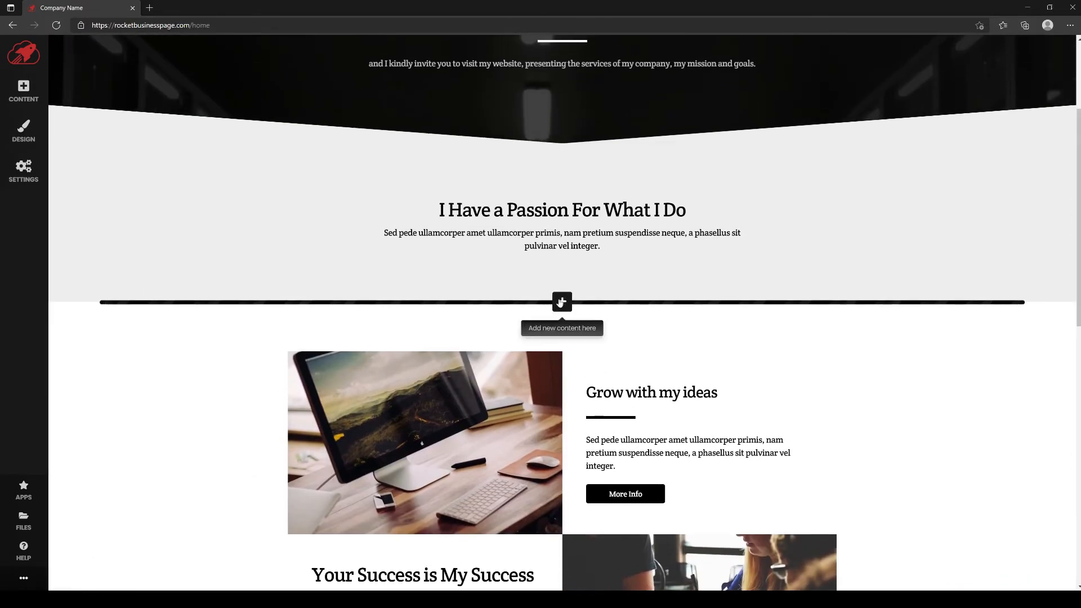
{"action": "left_click", "coordinate": [561, 301]}
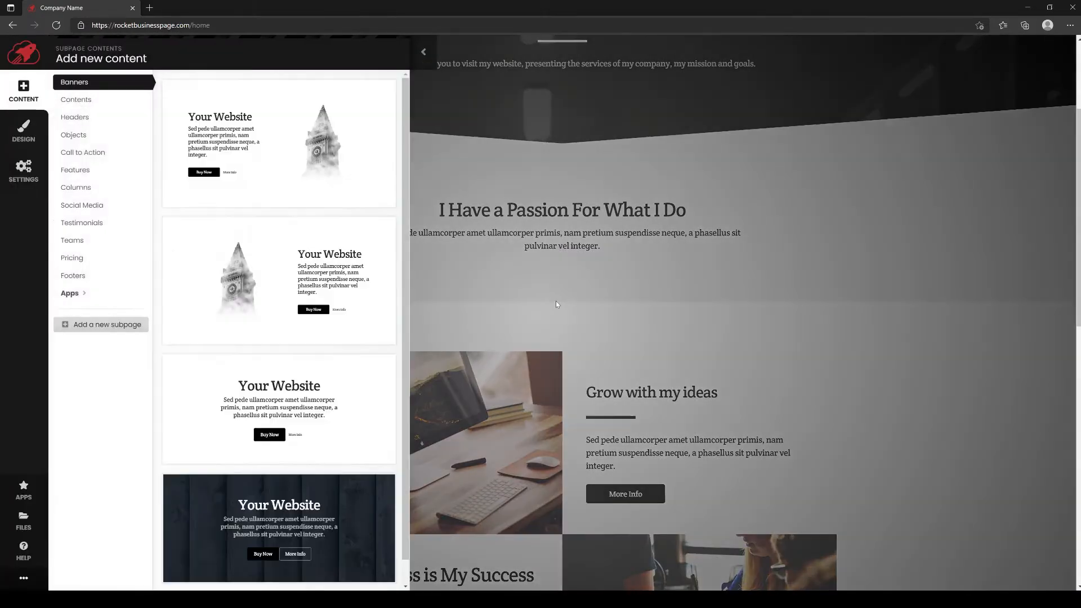
{"action": "left_click", "coordinate": [79, 242]}
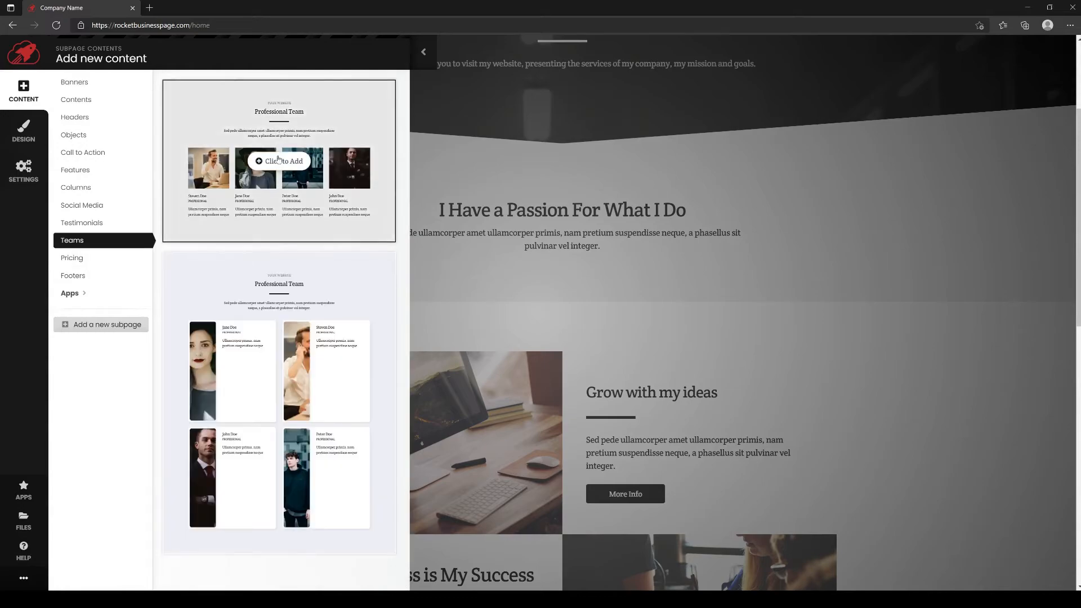
{"action": "left_click", "coordinate": [278, 159]}
{"action": "scroll", "coordinate": [515, 397], "scroll_direction": "down", "scroll_amount": 8}
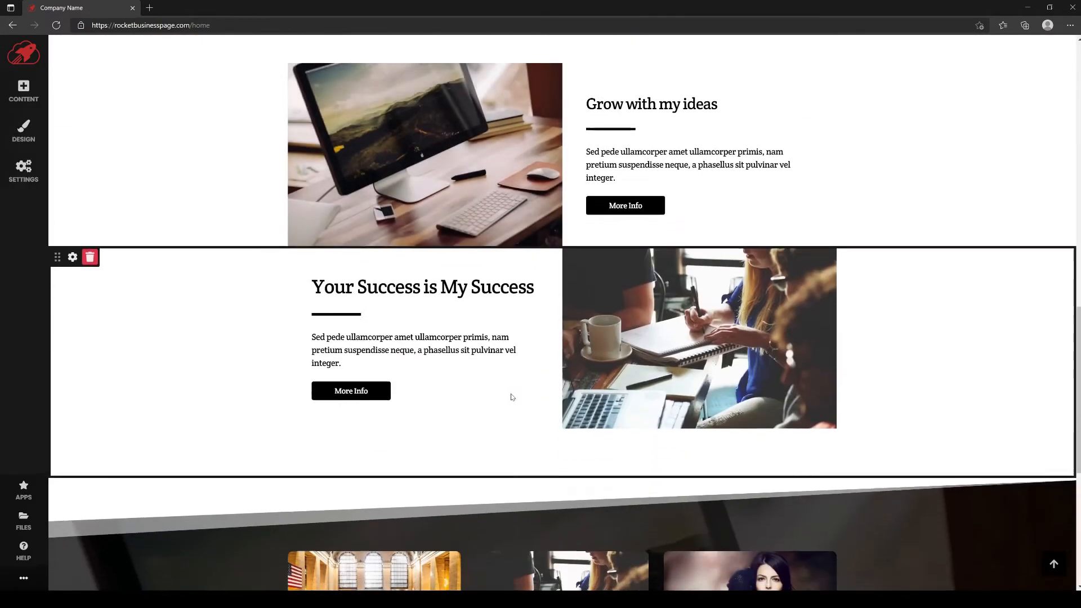
{"action": "scroll", "coordinate": [512, 397], "scroll_direction": "down", "scroll_amount": 4}
{"action": "scroll", "coordinate": [515, 394], "scroll_direction": "up", "scroll_amount": 15}
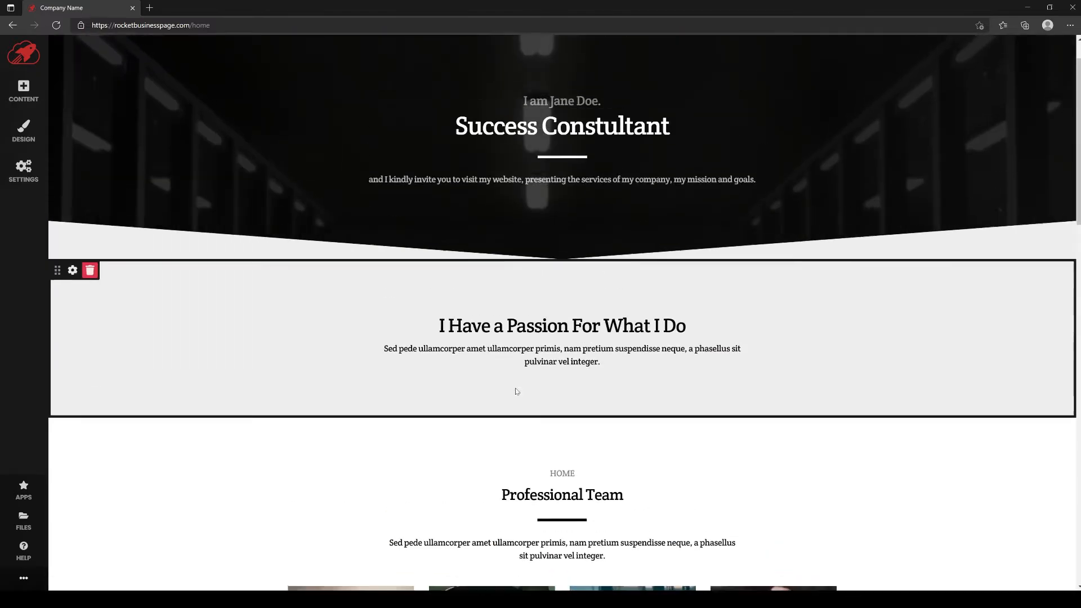
{"action": "scroll", "coordinate": [517, 391], "scroll_direction": "up", "scroll_amount": 1}
{"action": "scroll", "coordinate": [499, 446], "scroll_direction": "down", "scroll_amount": 4}
{"action": "scroll", "coordinate": [188, 284], "scroll_direction": "up", "scroll_amount": 2}
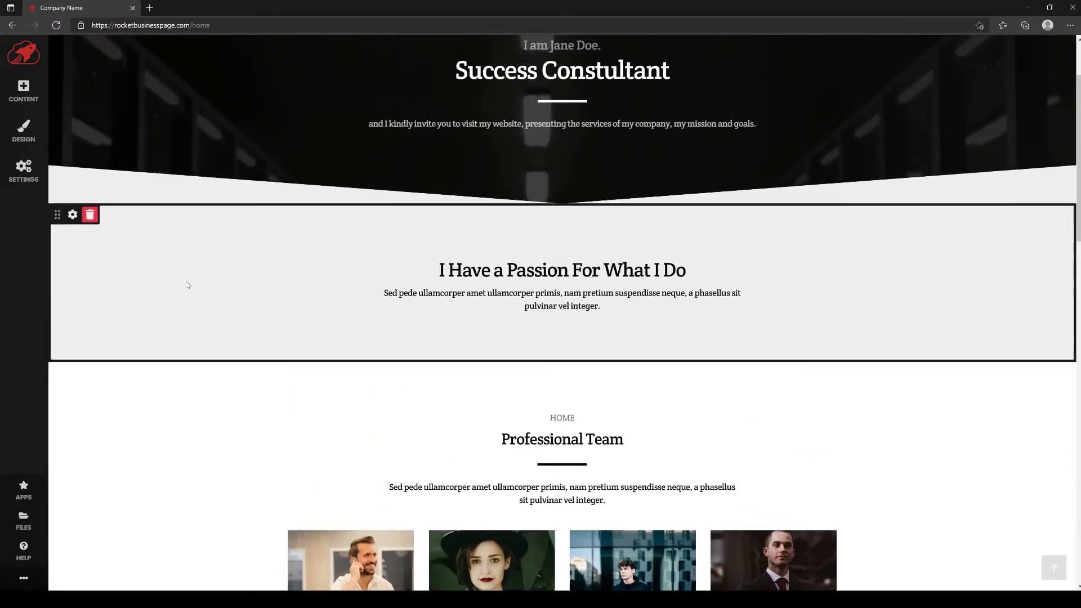
Browse the available website templates across all categories without installing one, and return to the home page
{"action": "left_click", "coordinate": [23, 130]}
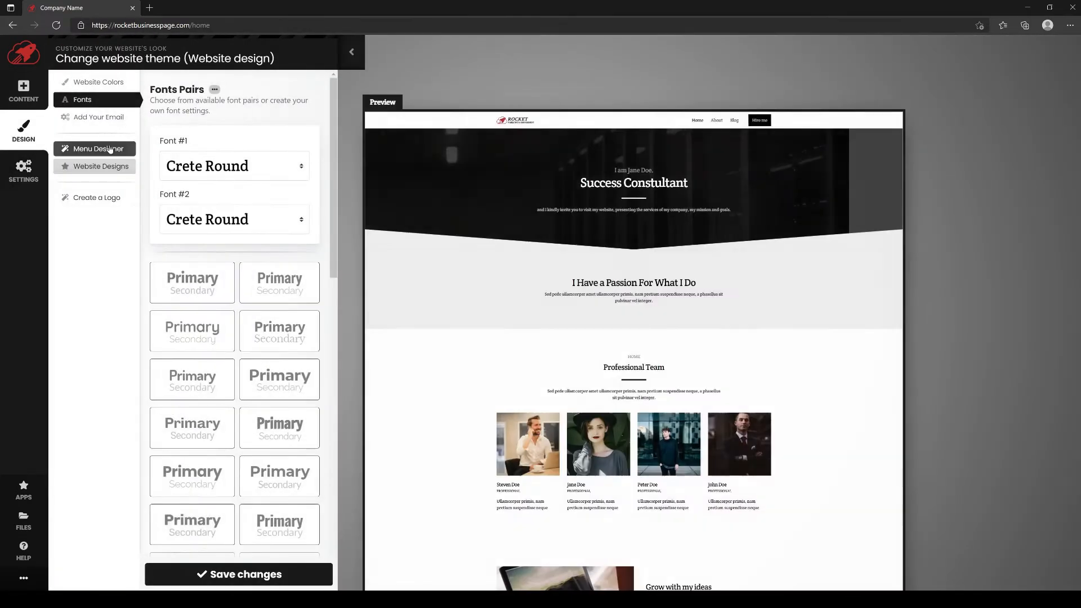
{"action": "left_click", "coordinate": [97, 172]}
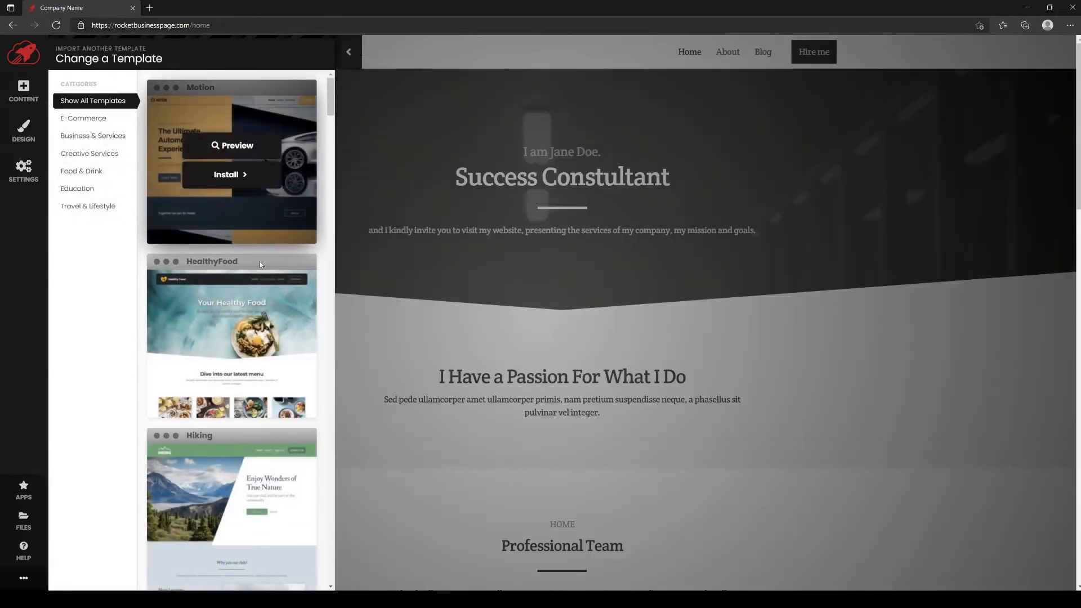
{"action": "scroll", "coordinate": [250, 338], "scroll_direction": "down", "scroll_amount": 3}
{"action": "scroll", "coordinate": [248, 400], "scroll_direction": "down", "scroll_amount": 10}
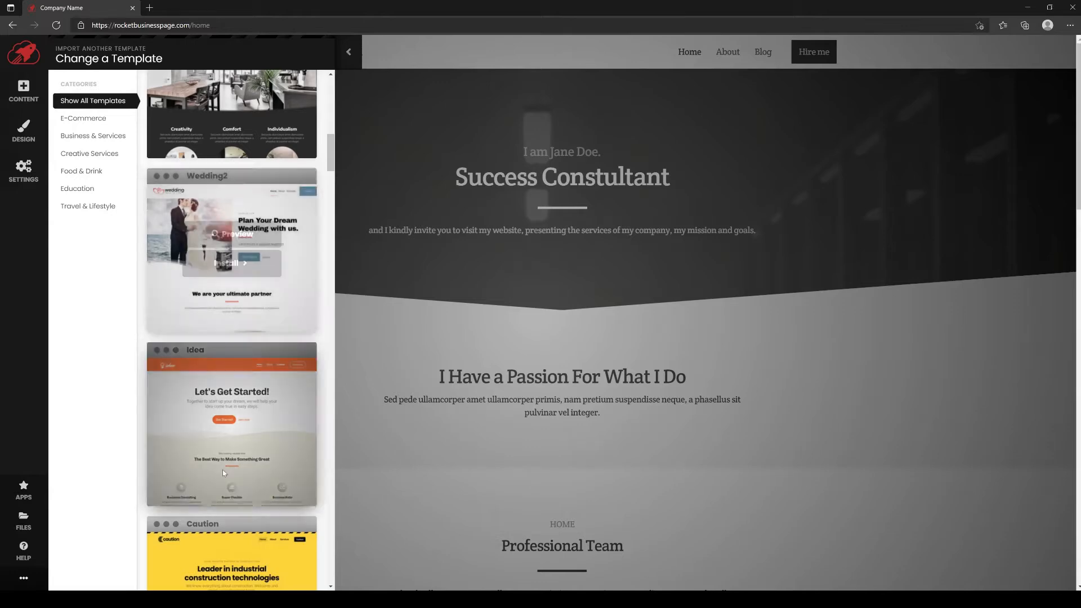
{"action": "scroll", "coordinate": [222, 469], "scroll_direction": "down", "scroll_amount": 5}
{"action": "scroll", "coordinate": [223, 473], "scroll_direction": "down", "scroll_amount": 6}
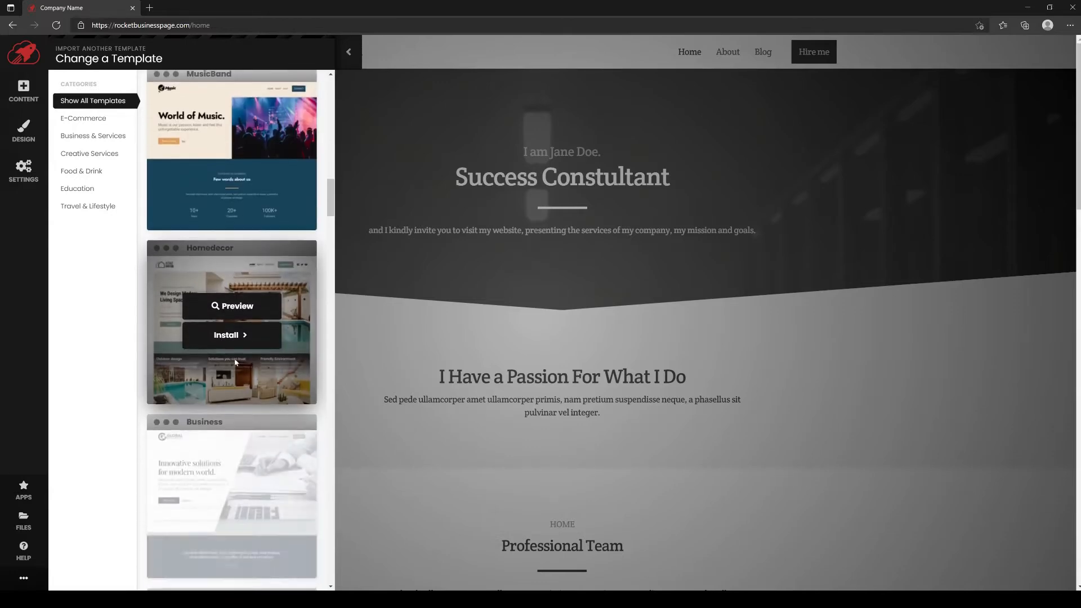
{"action": "scroll", "coordinate": [221, 485], "scroll_direction": "down", "scroll_amount": 3}
{"action": "left_click", "coordinate": [23, 131]}
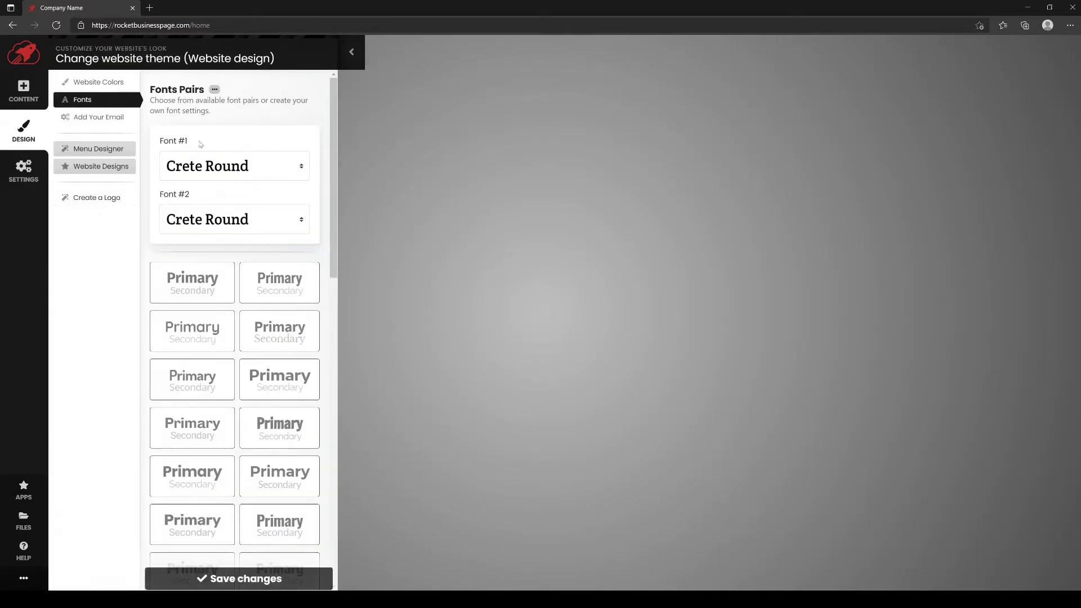
{"action": "left_click", "coordinate": [97, 167]}
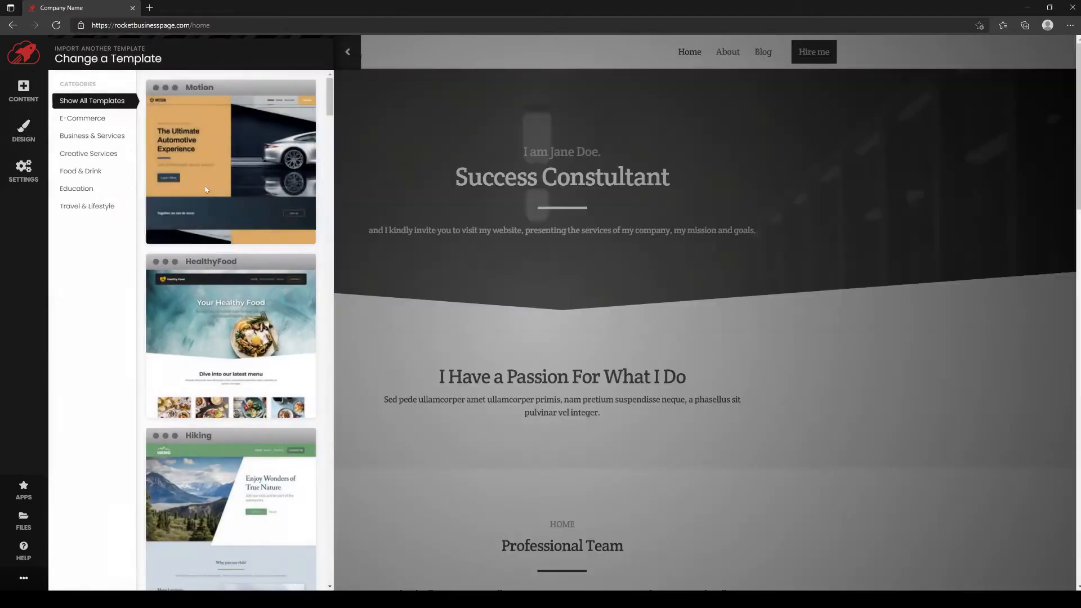
{"action": "scroll", "coordinate": [205, 356], "scroll_direction": "down", "scroll_amount": 5}
{"action": "scroll", "coordinate": [205, 355], "scroll_direction": "up", "scroll_amount": 5}
{"action": "mouse_move", "coordinate": [274, 189]}
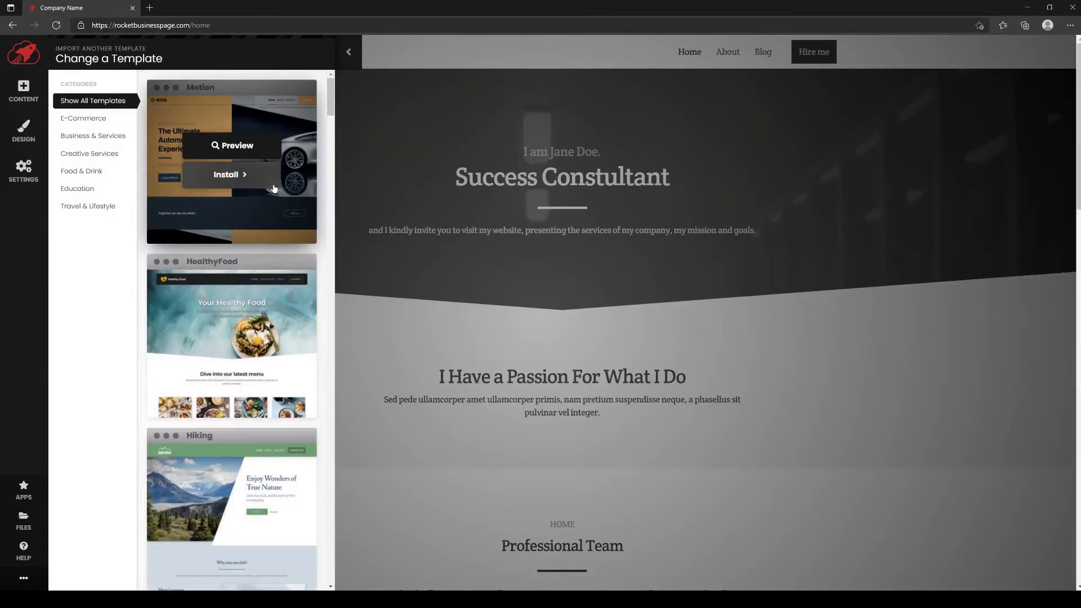
{"action": "left_click", "coordinate": [347, 58]}
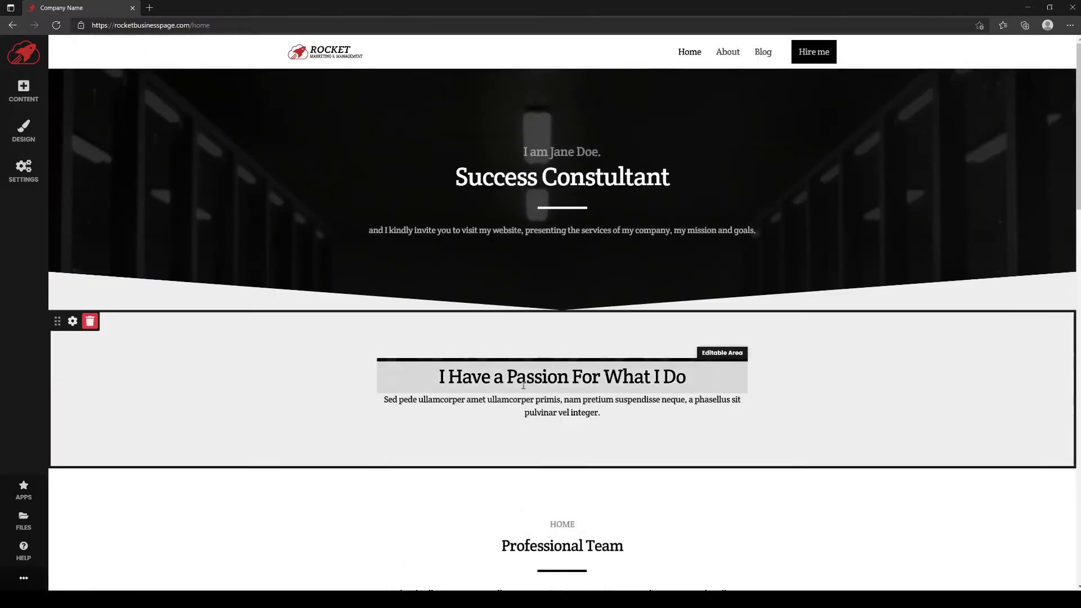
Review the home page and the website's general configuration, including the favicon and SSL/HTTPS options, and save the configuration
{"action": "scroll", "coordinate": [522, 409], "scroll_direction": "down", "scroll_amount": 6}
{"action": "scroll", "coordinate": [522, 410], "scroll_direction": "down", "scroll_amount": 15}
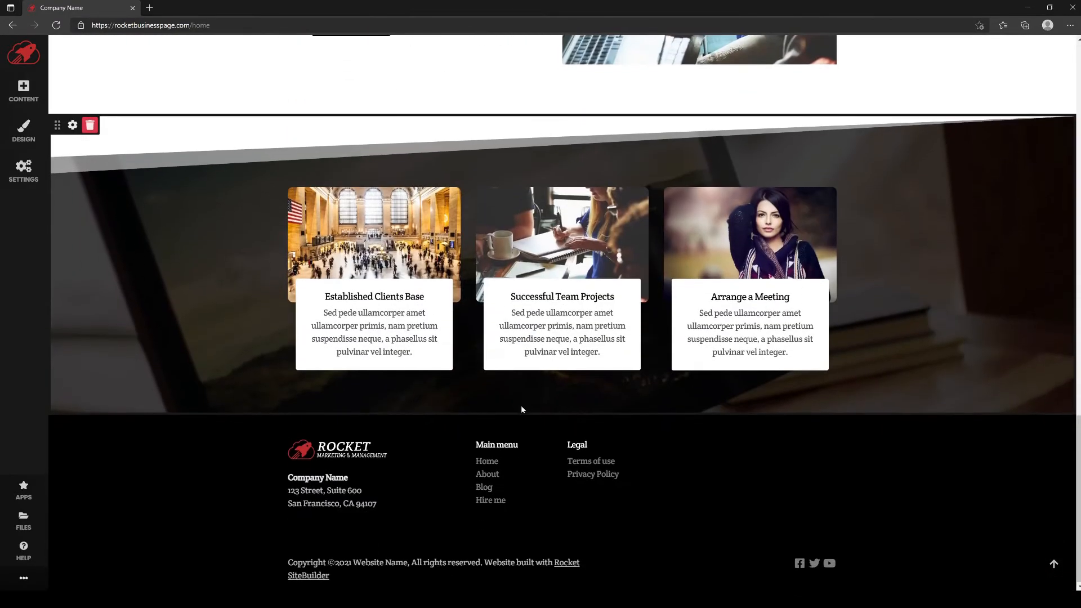
{"action": "scroll", "coordinate": [521, 410], "scroll_direction": "up", "scroll_amount": 12}
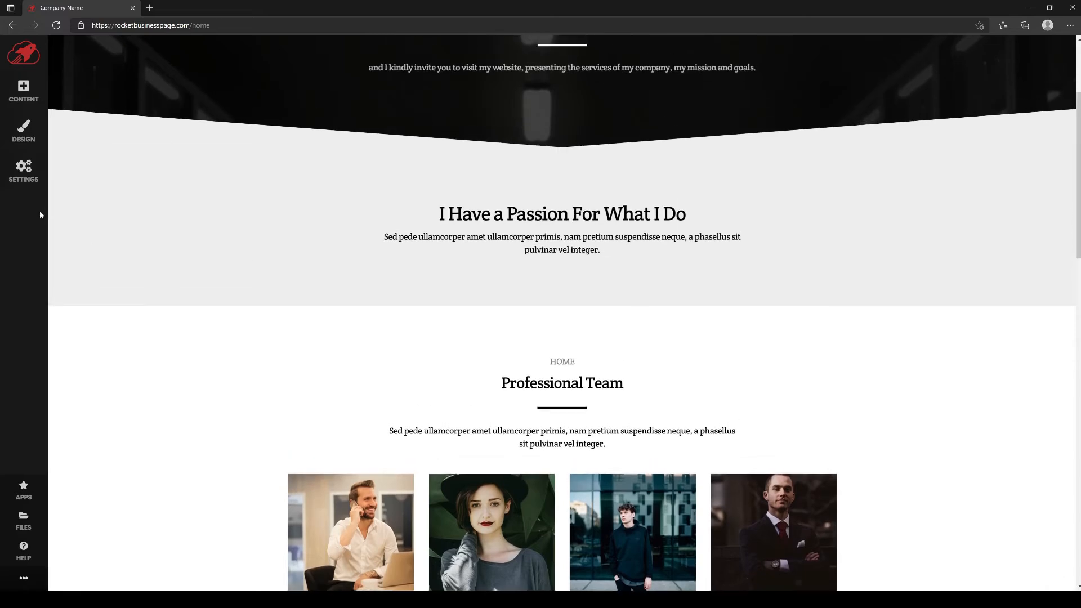
{"action": "left_click", "coordinate": [33, 189]}
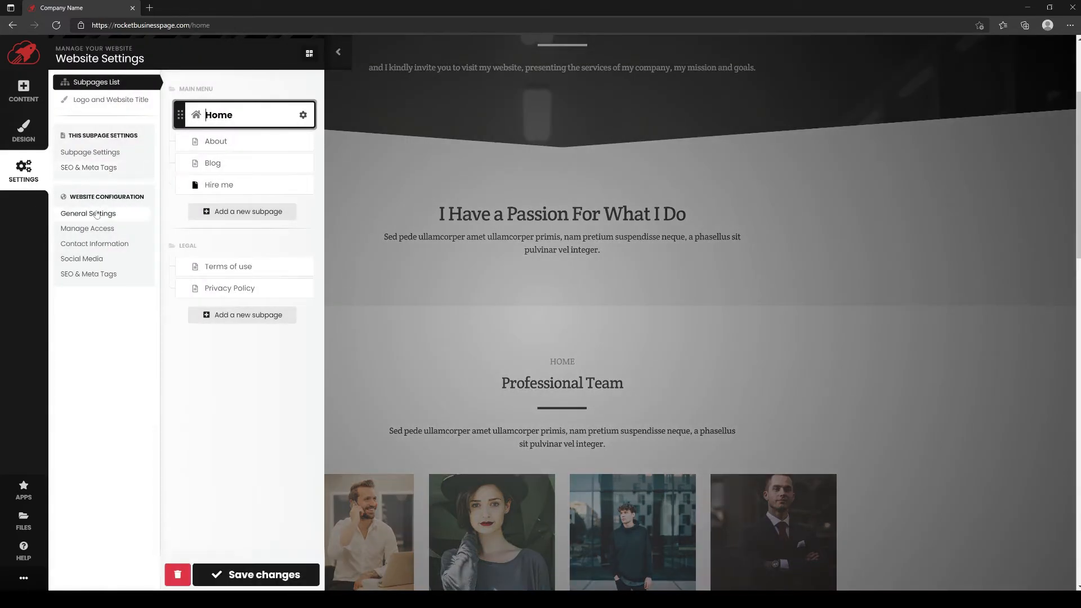
{"action": "left_click", "coordinate": [94, 214]}
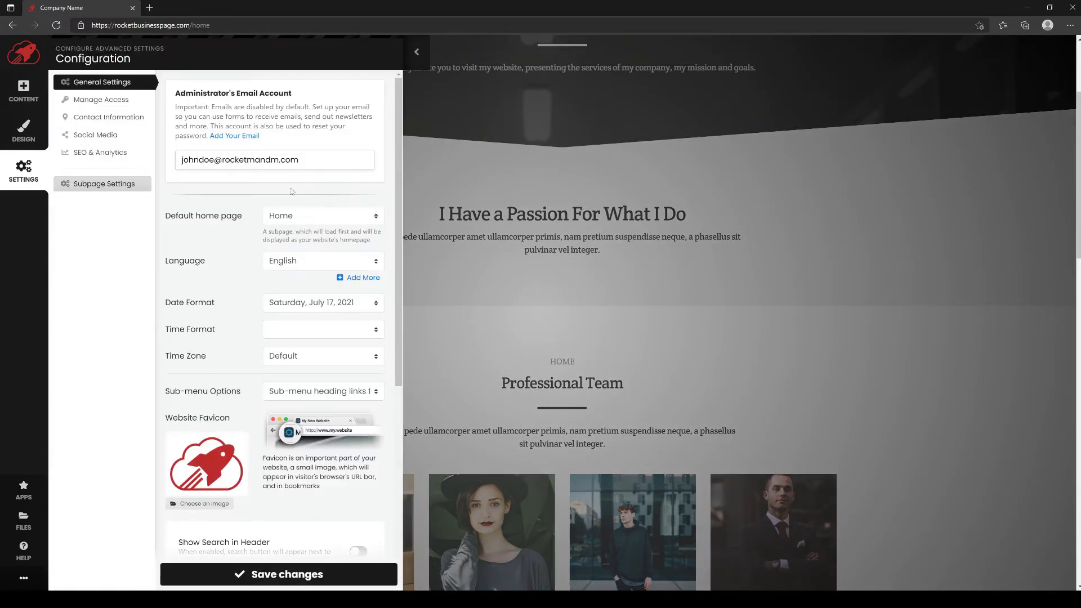
{"action": "scroll", "coordinate": [221, 295], "scroll_direction": "down", "scroll_amount": 6}
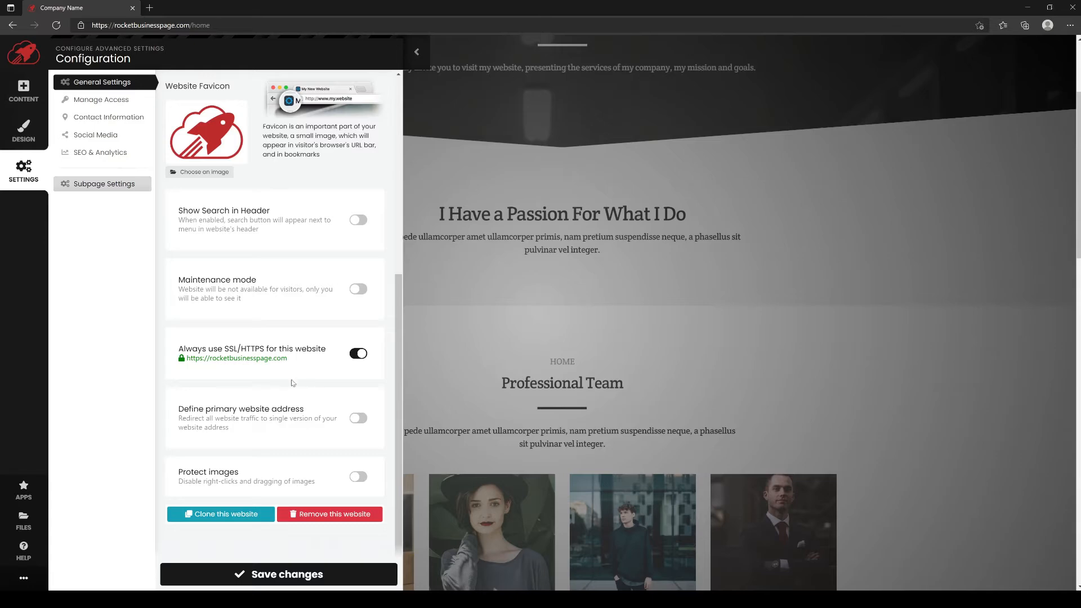
{"action": "left_click", "coordinate": [271, 575]}
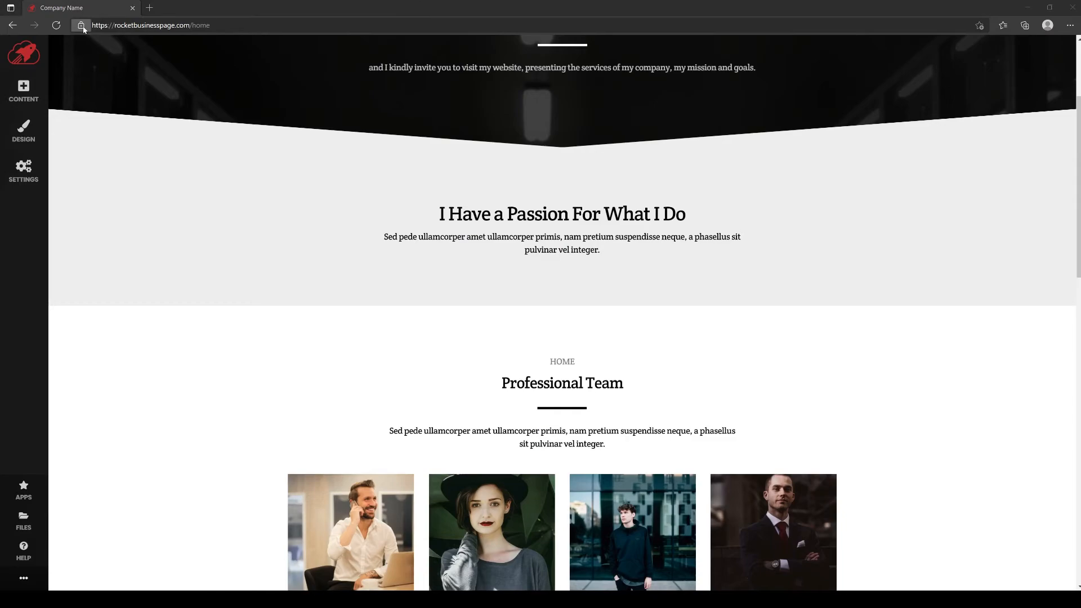
{"action": "scroll", "coordinate": [559, 485], "scroll_direction": "down", "scroll_amount": 1}
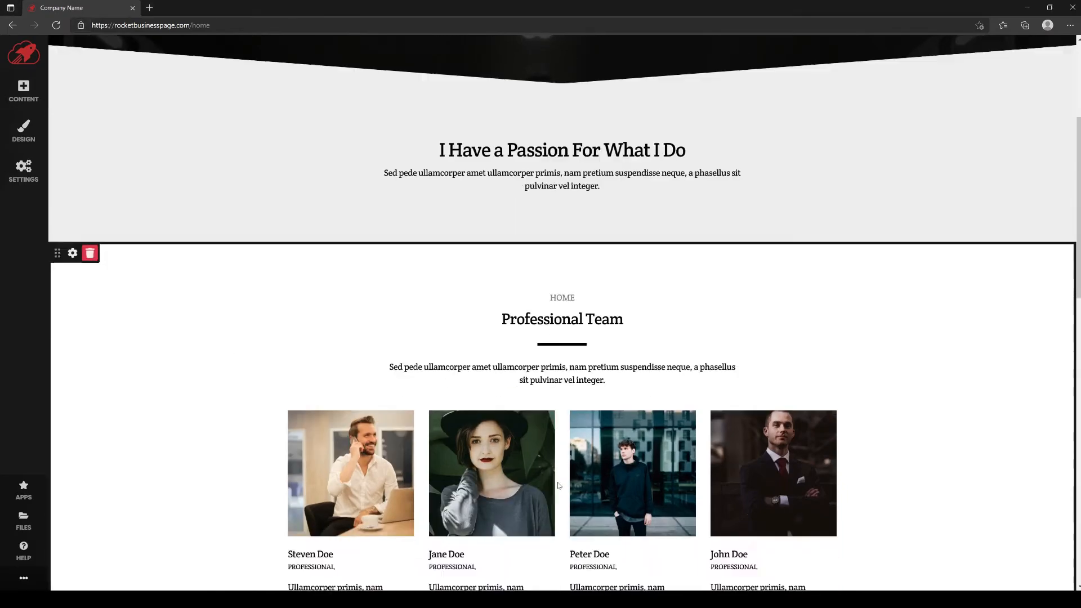
{"action": "scroll", "coordinate": [559, 485], "scroll_direction": "down", "scroll_amount": 12}
{"action": "scroll", "coordinate": [559, 481], "scroll_direction": "up", "scroll_amount": 4}
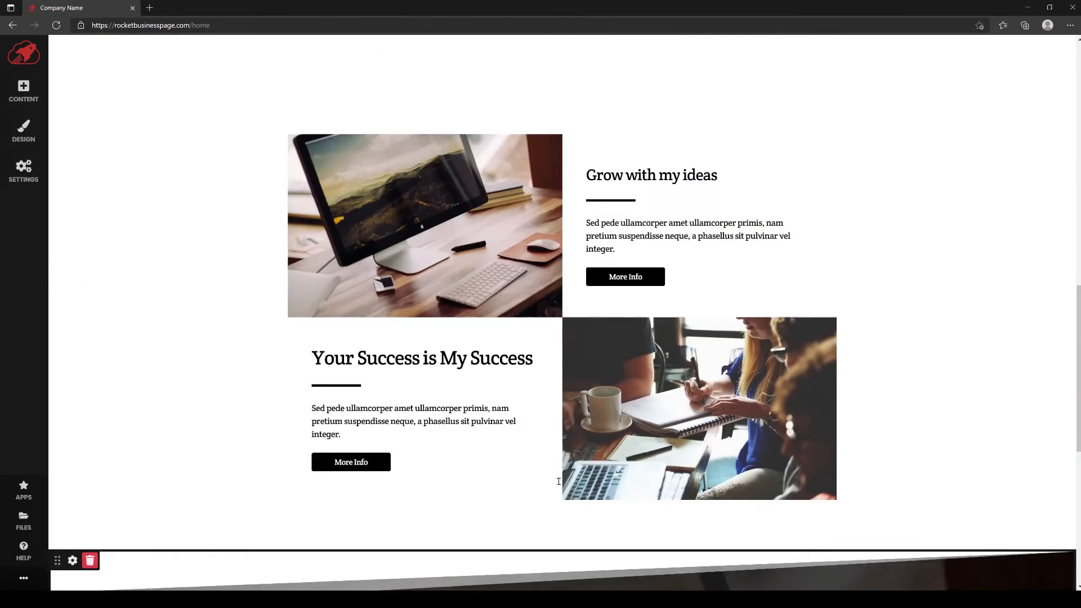
{"action": "scroll", "coordinate": [559, 481], "scroll_direction": "up", "scroll_amount": 13}
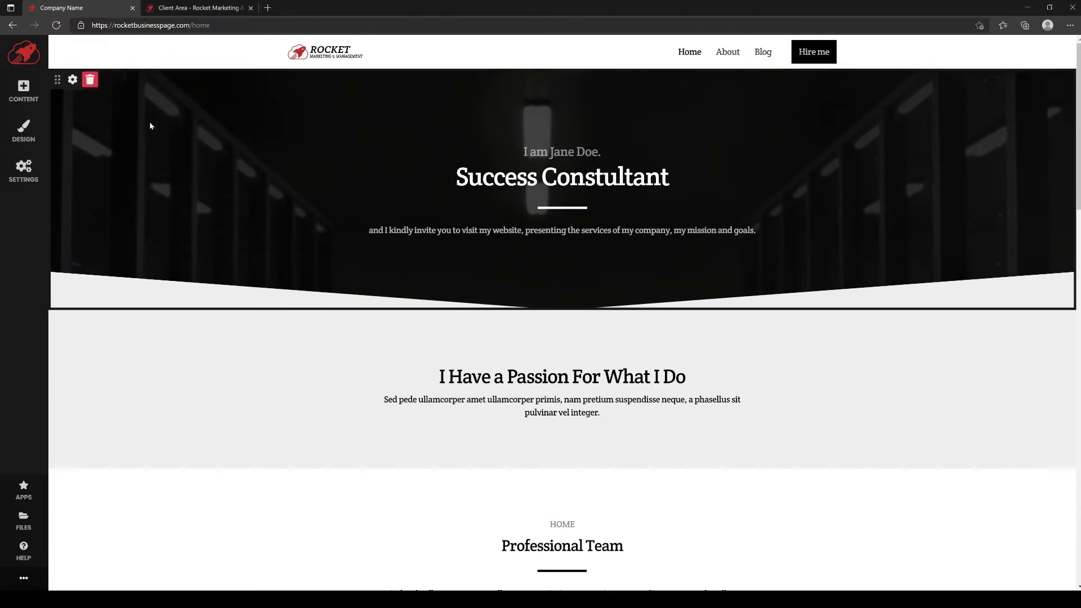
Switch to the Rocket Client Area and open the OX App Suite email account management for rocketbusinesspage.com
{"action": "left_click", "coordinate": [175, 8]}
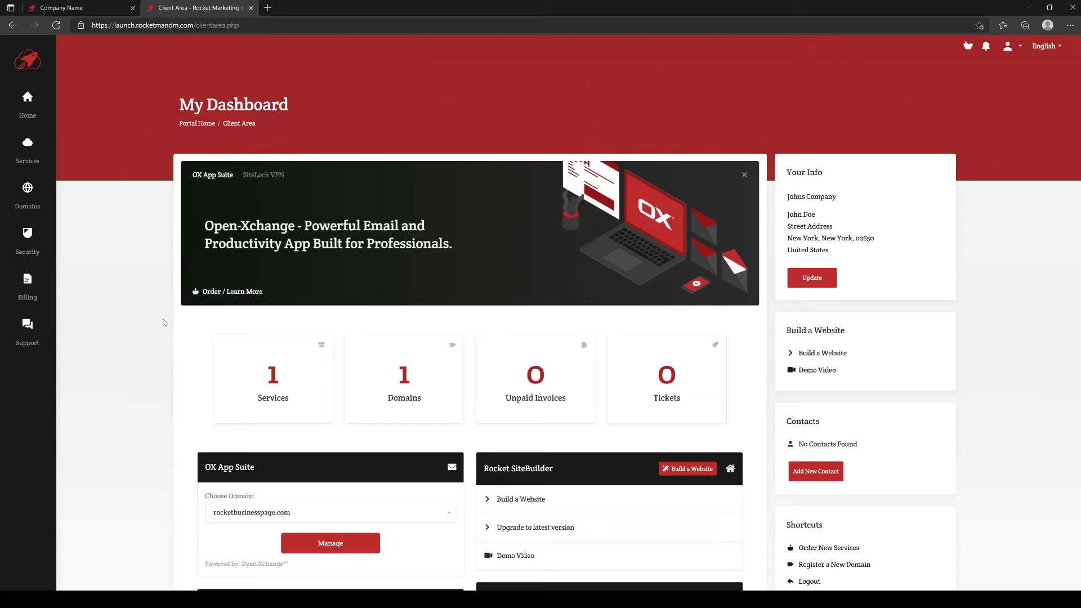
{"action": "scroll", "coordinate": [164, 322], "scroll_direction": "down", "scroll_amount": 6}
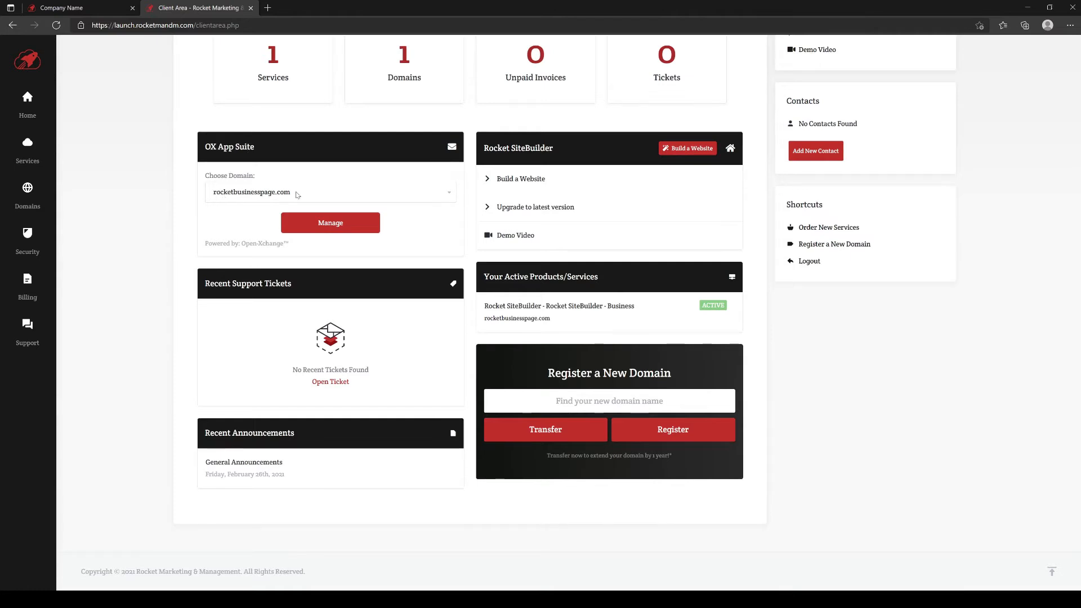
{"action": "left_click", "coordinate": [336, 223]}
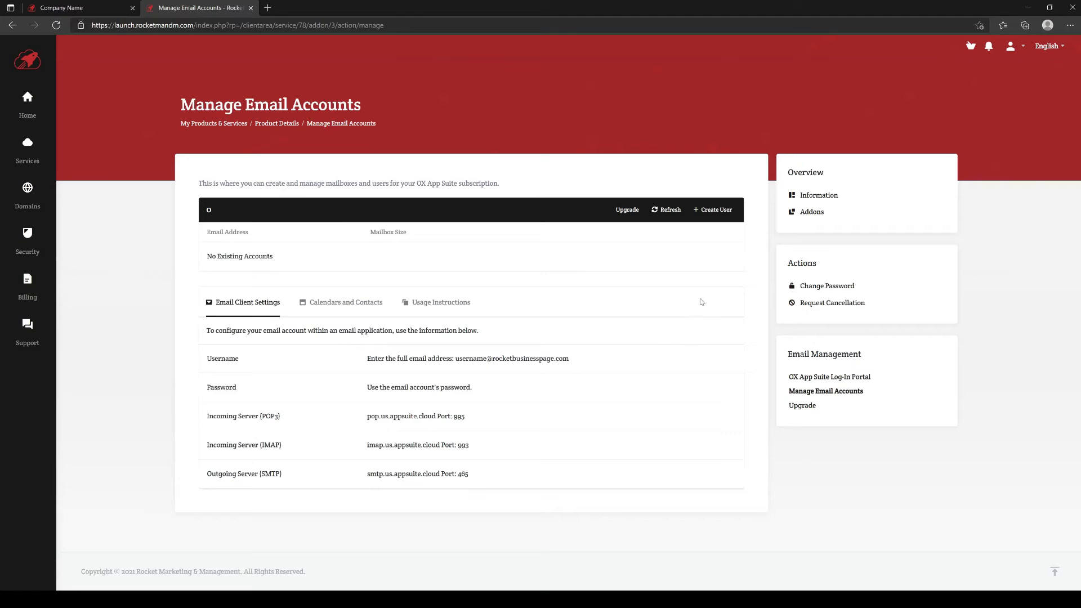
Create an email user with the owner's first and last name, display name John's Company, the office mailbox address and a generated password
{"action": "left_click", "coordinate": [712, 211]}
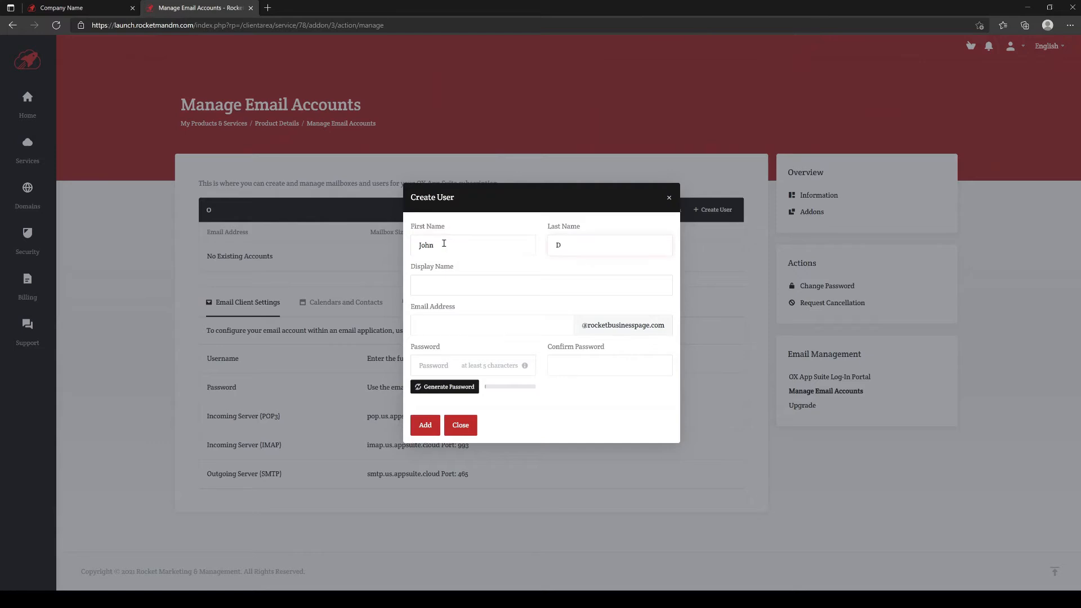
{"action": "type", "text": "John's Company"}
{"action": "left_click", "coordinate": [451, 331]}
{"action": "left_click", "coordinate": [457, 387]}
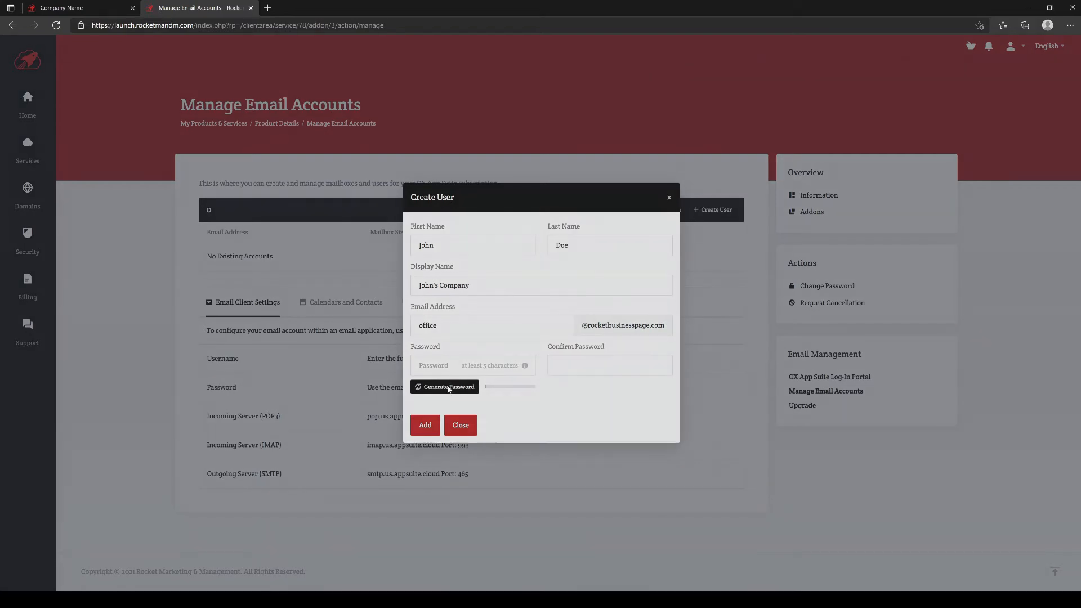
{"action": "left_click", "coordinate": [525, 372]}
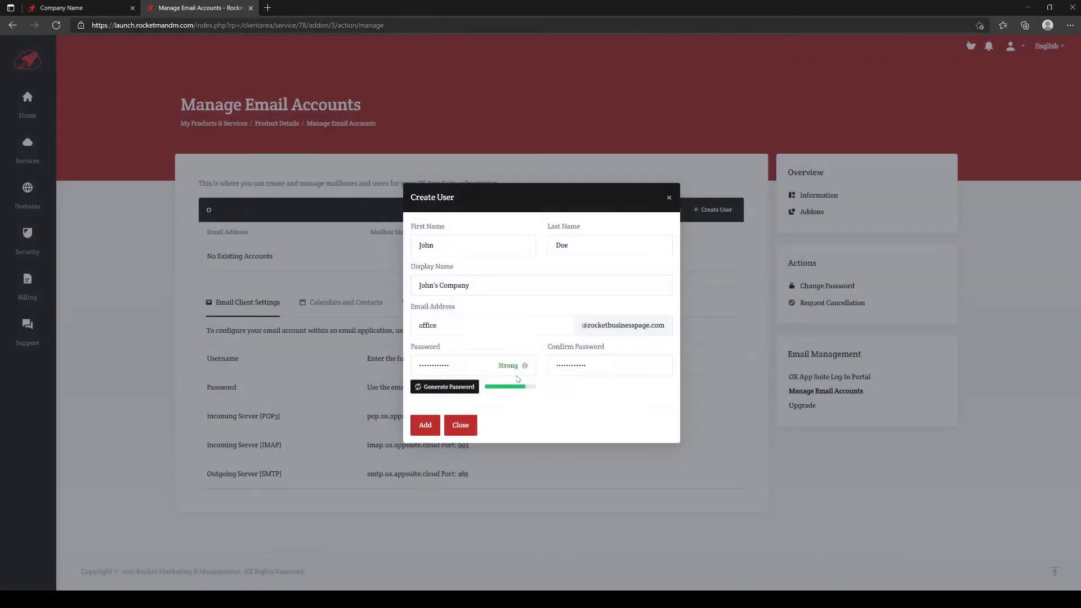
{"action": "left_click", "coordinate": [424, 429]}
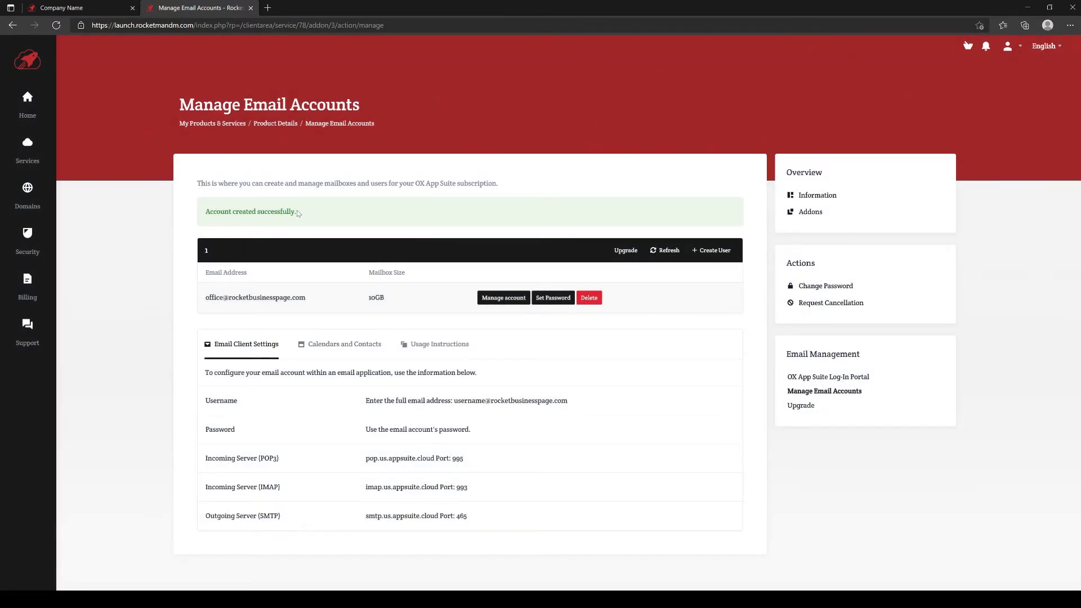
{"action": "left_click_drag", "start_coordinate": [308, 297], "coordinate": [206, 299]}
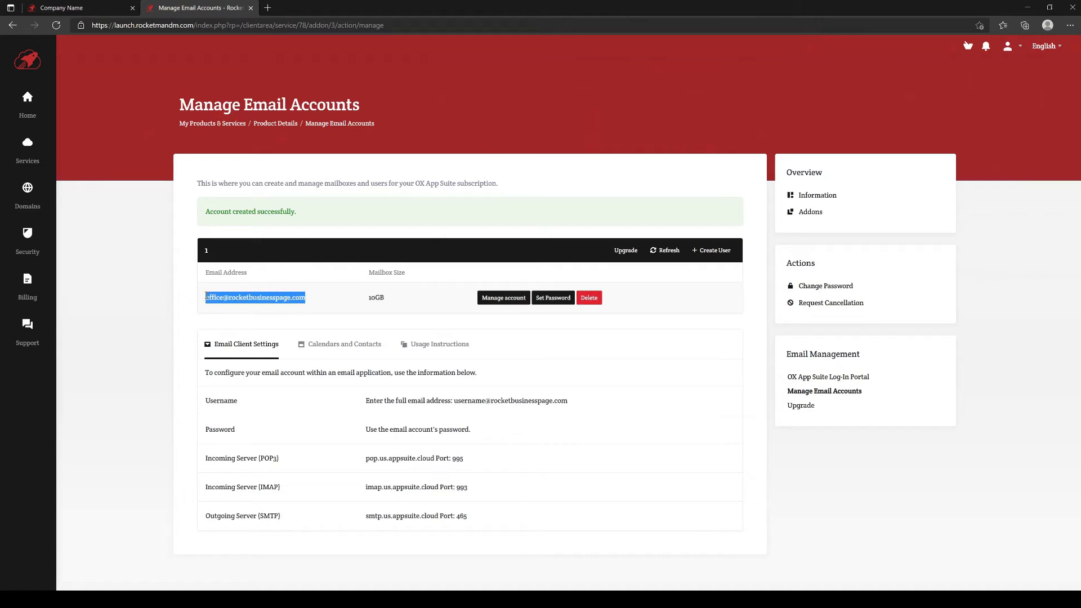
{"action": "left_click", "coordinate": [186, 330]}
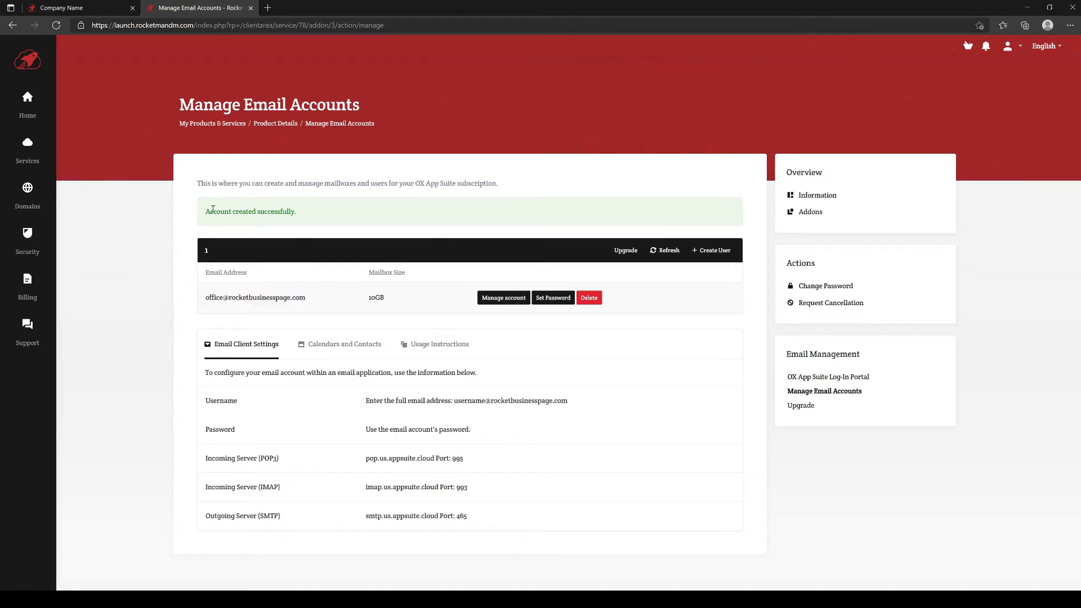
Return to the website editor, open the email setup in the general settings and enter the new mailbox address as administrator's email
{"action": "left_click", "coordinate": [78, 9]}
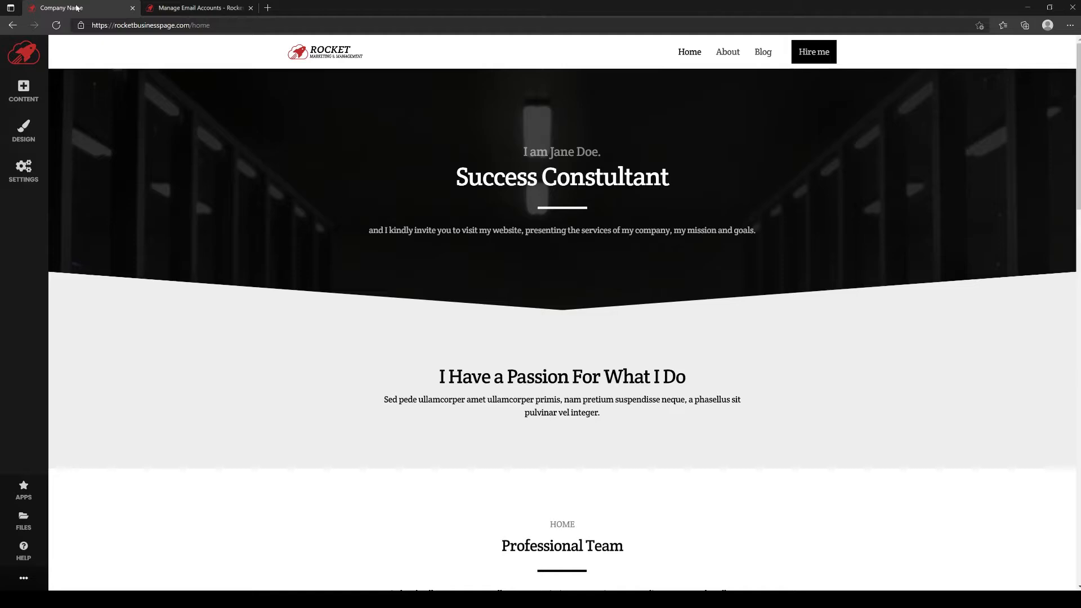
{"action": "left_click", "coordinate": [24, 169]}
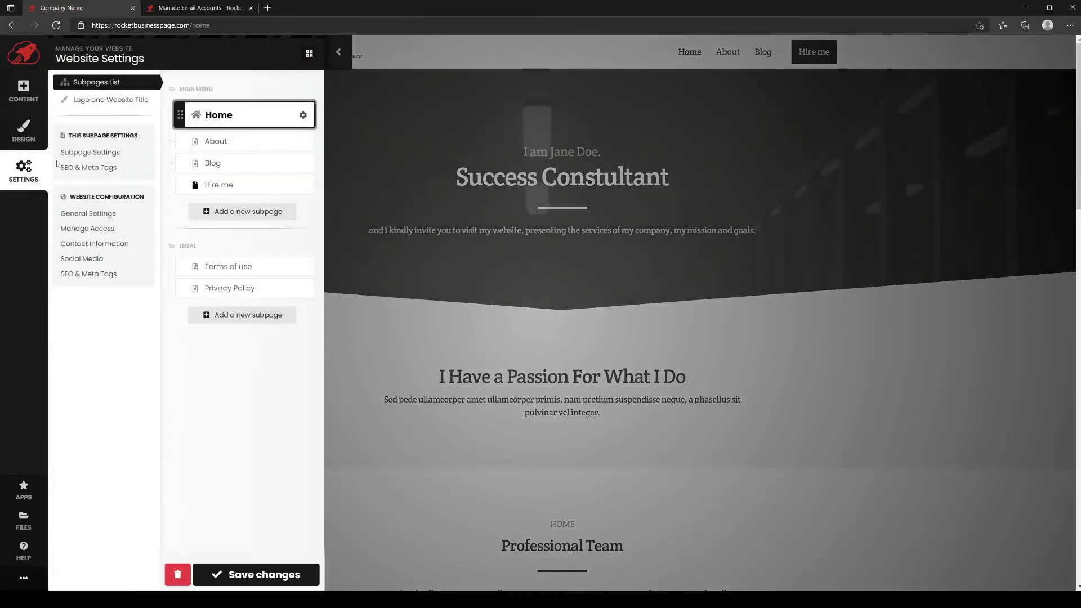
{"action": "left_click", "coordinate": [100, 215]}
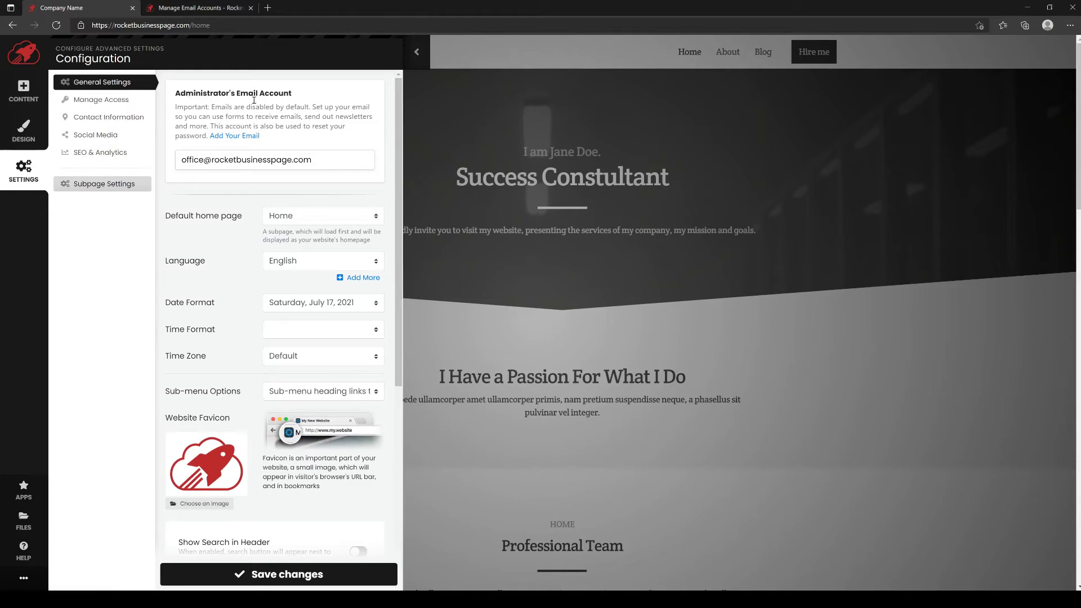
{"action": "left_click", "coordinate": [236, 136]}
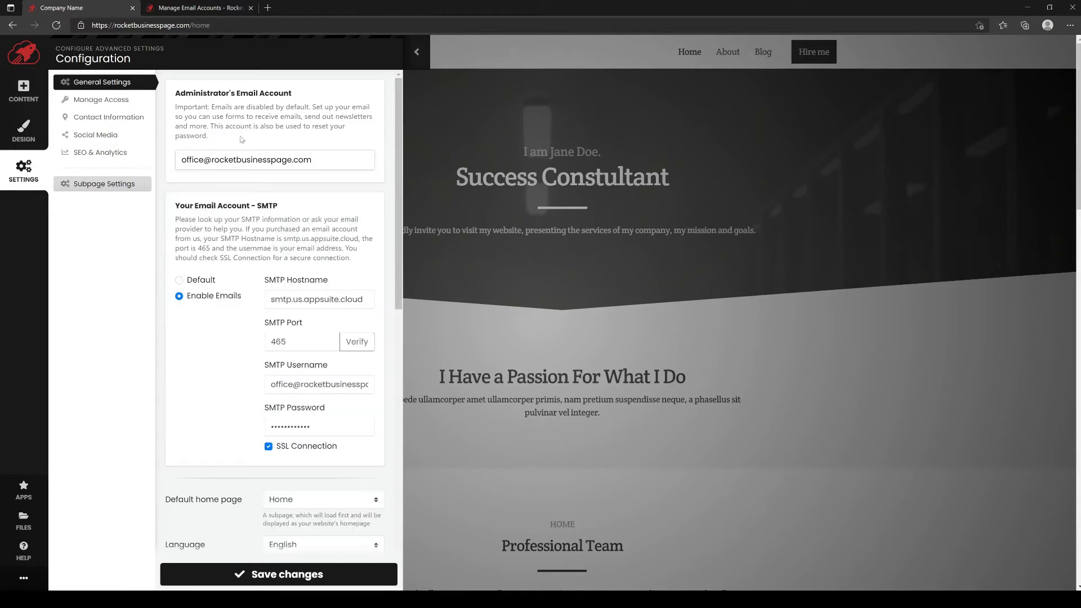
{"action": "triple_click", "coordinate": [296, 161]}
{"action": "left_click", "coordinate": [307, 161]}
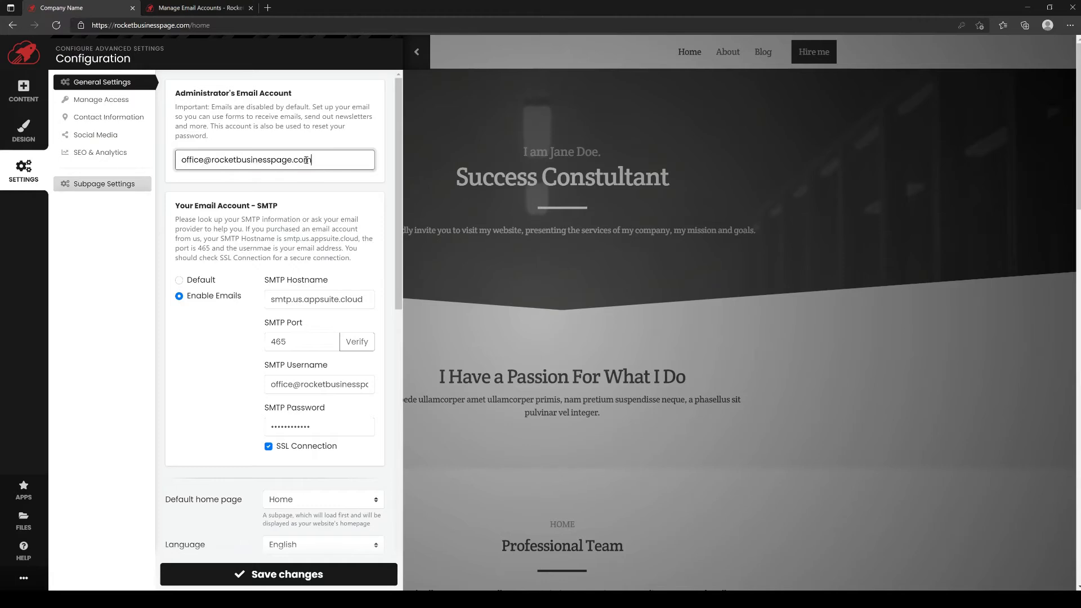
{"action": "left_click", "coordinate": [337, 143]}
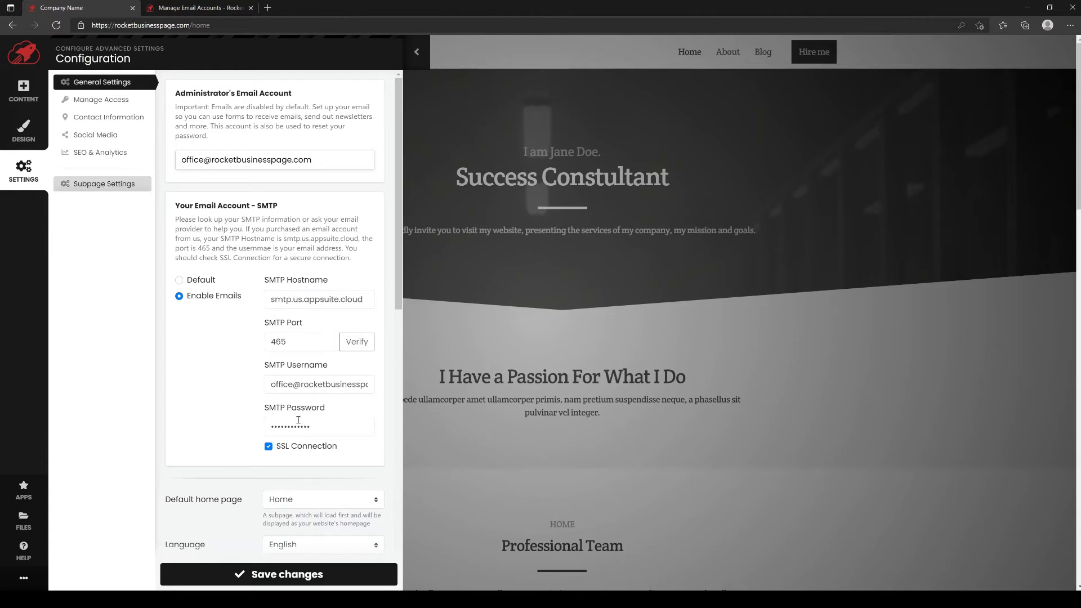
Copy the outgoing server name smtp.us.appsuite.cloud from the email account page into the website's SMTP hostname
{"action": "left_click", "coordinate": [206, 13]}
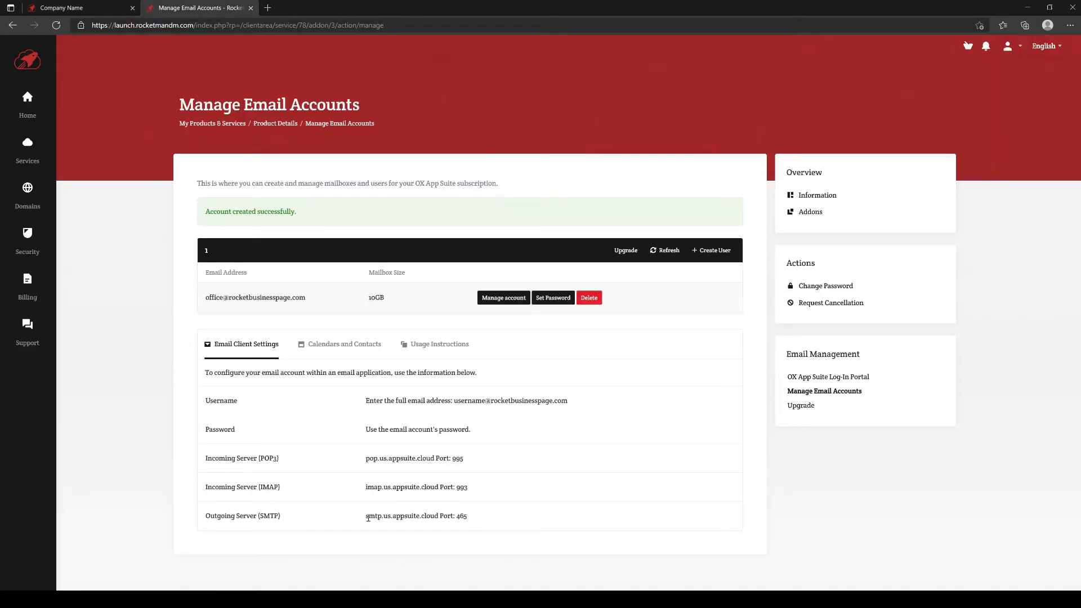
{"action": "left_click_drag", "start_coordinate": [367, 515], "coordinate": [438, 516]}
{"action": "key", "text": "ctrl+c"}
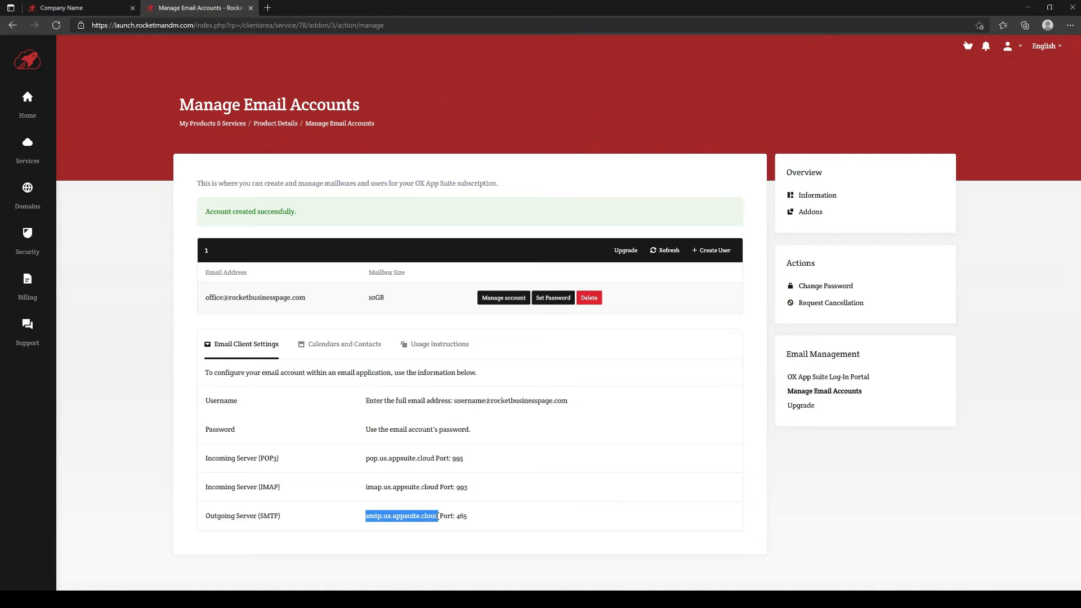
{"action": "left_click", "coordinate": [89, 8]}
{"action": "triple_click", "coordinate": [298, 297]}
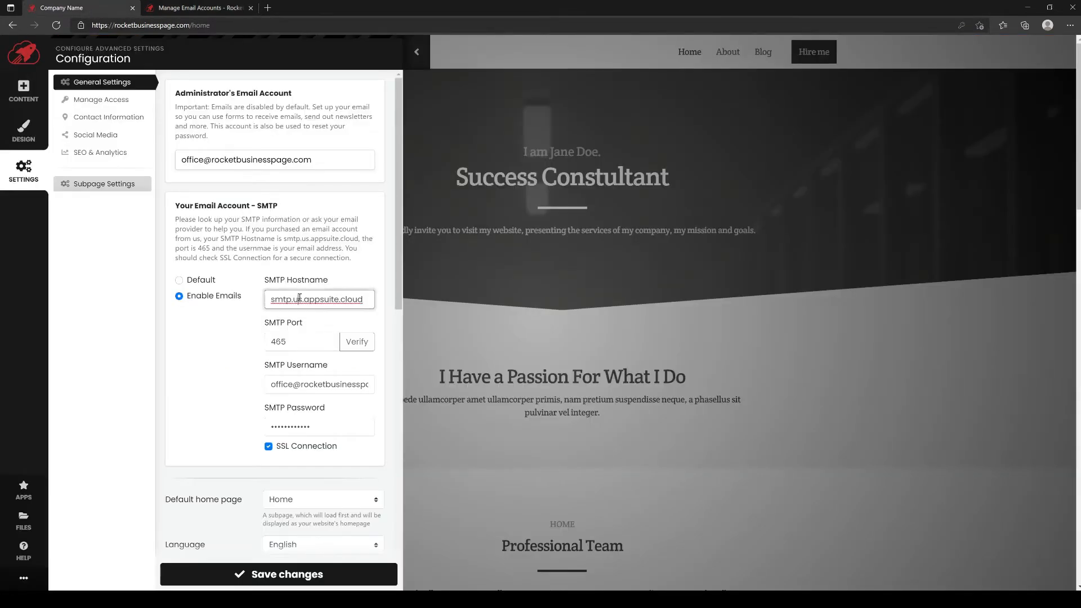
{"action": "key", "text": "ctrl+v"}
{"action": "left_click", "coordinate": [221, 353]}
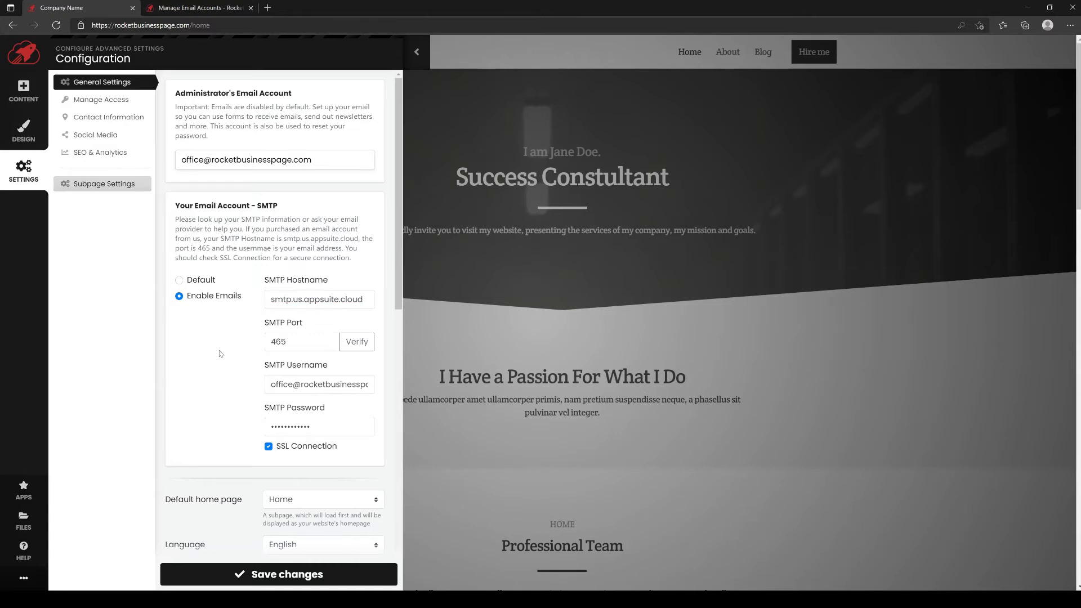
Enter the new mailbox's email address as the SMTP username
{"action": "triple_click", "coordinate": [304, 385]}
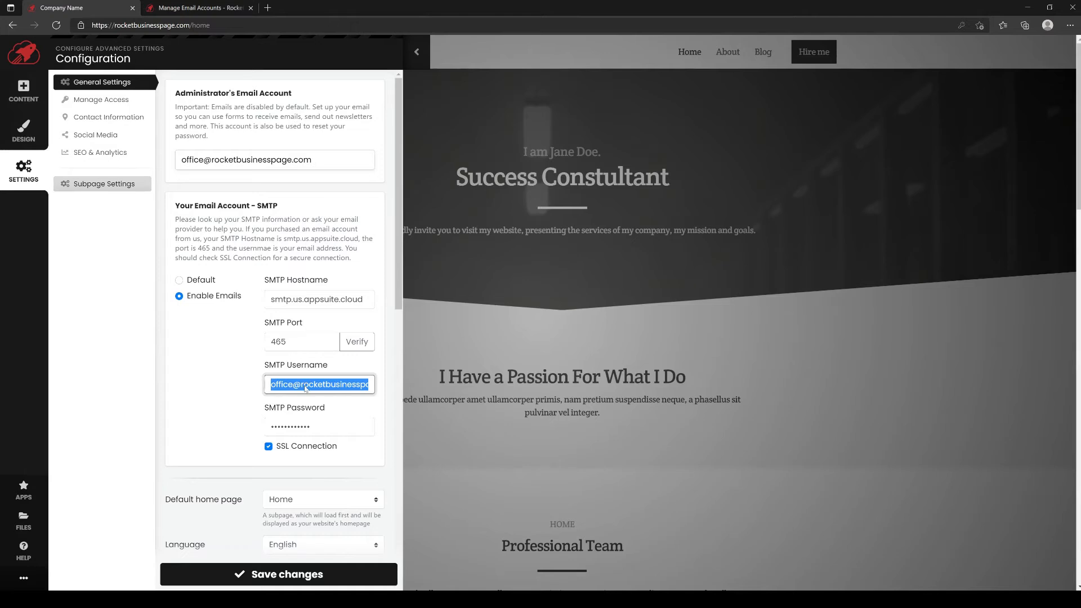
{"action": "key", "text": "ctrl+v"}
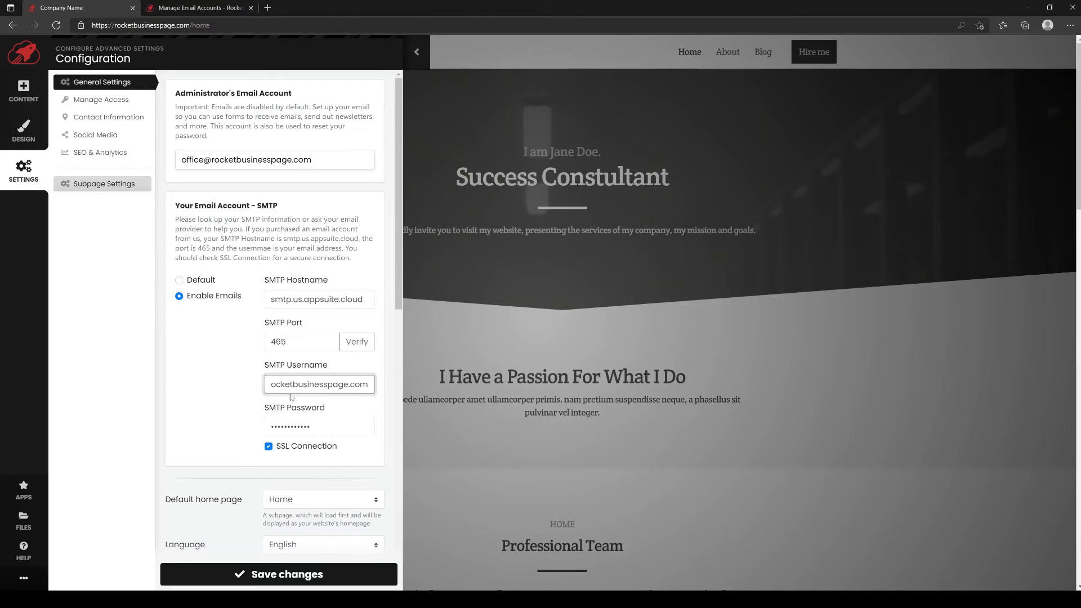
{"action": "left_click_drag", "start_coordinate": [314, 385], "coordinate": [261, 412]}
{"action": "left_click", "coordinate": [218, 430]}
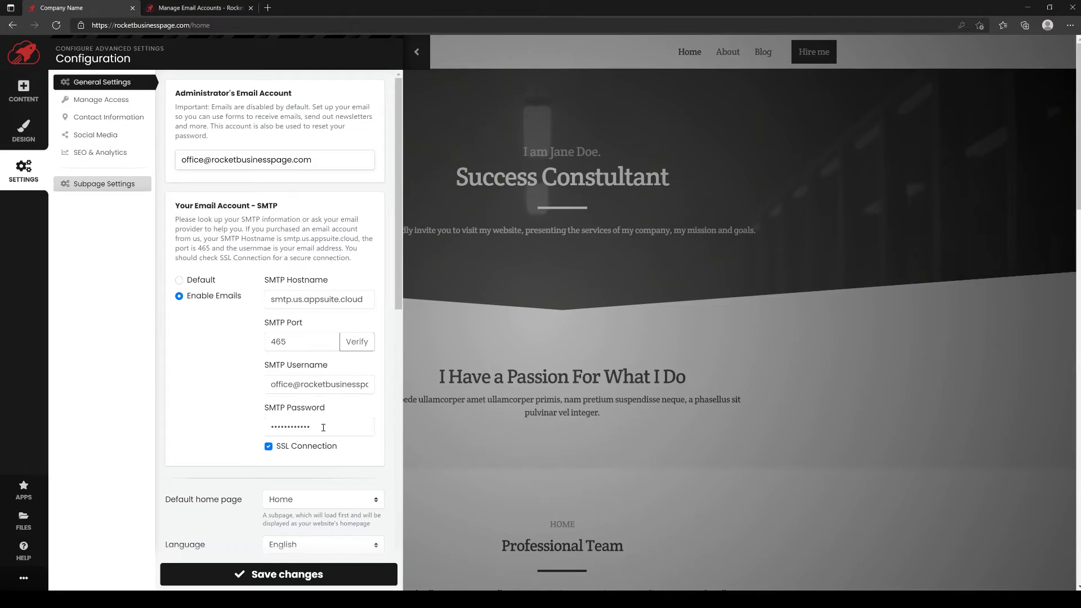
Enter the mailbox password as the SMTP password, and verify and save the SMTP settings
{"action": "left_click_drag", "start_coordinate": [322, 427], "coordinate": [218, 430]}
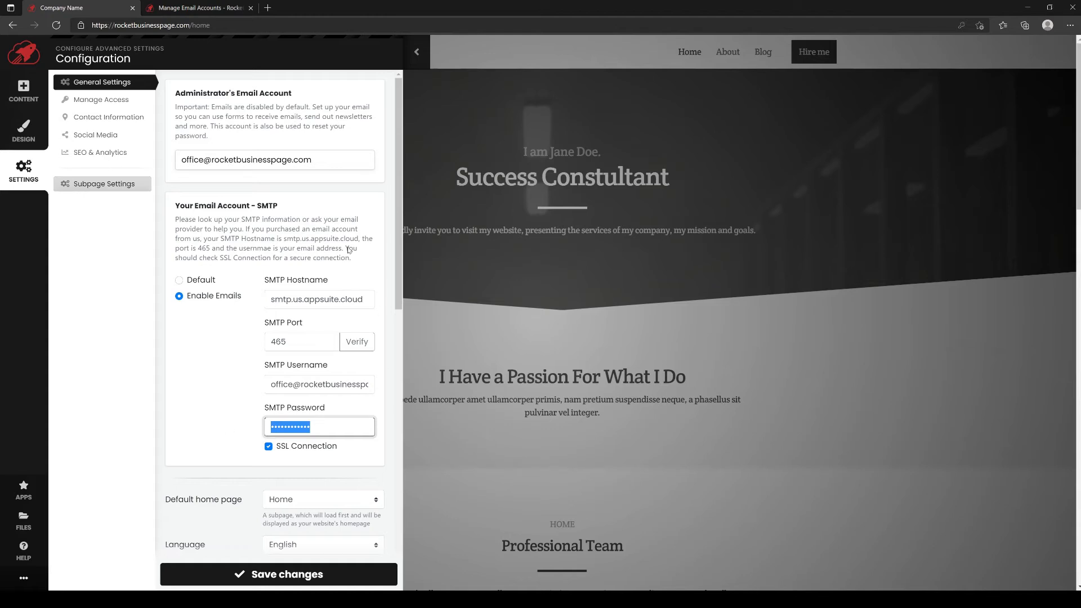
{"action": "key", "text": "ctrl+v"}
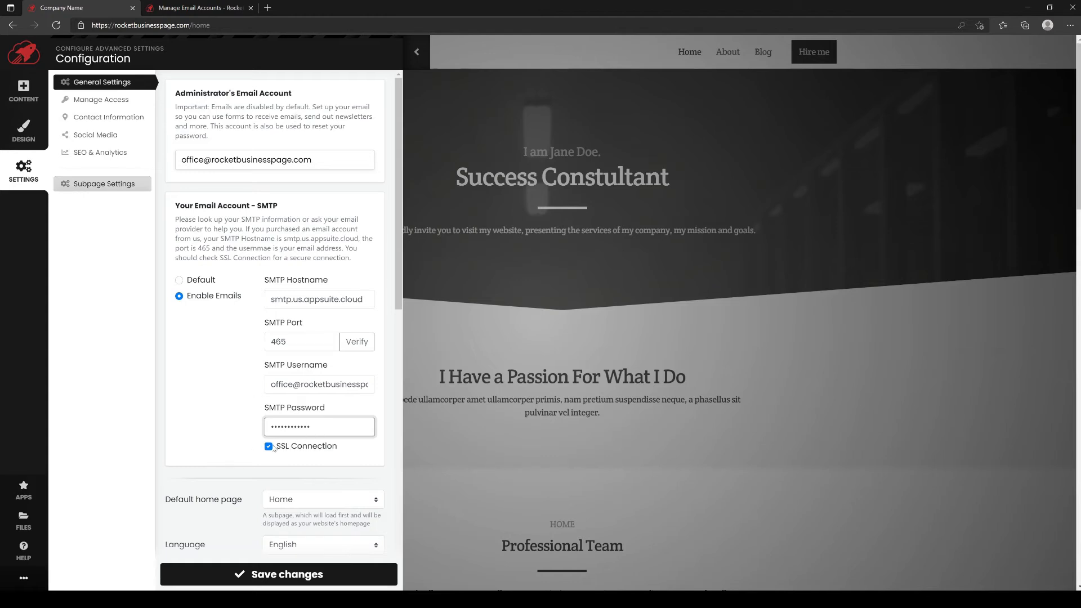
{"action": "left_click", "coordinate": [363, 343]}
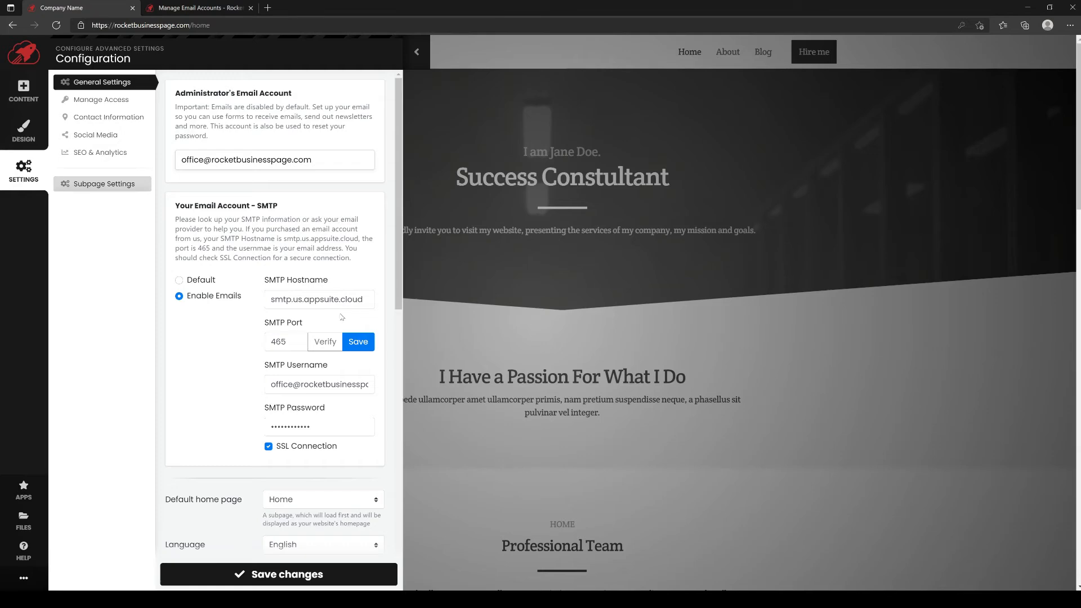
{"action": "left_click", "coordinate": [360, 342]}
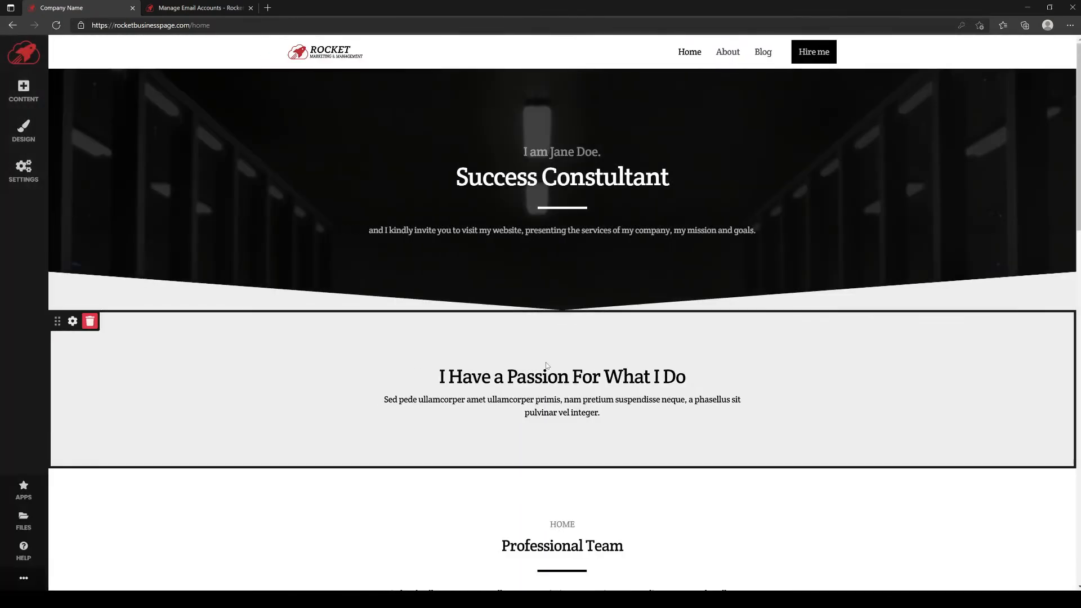
Add the Newsletter app to the home page directly below the "Your Success is My Success" section
{"action": "scroll", "coordinate": [547, 366], "scroll_direction": "down", "scroll_amount": 10}
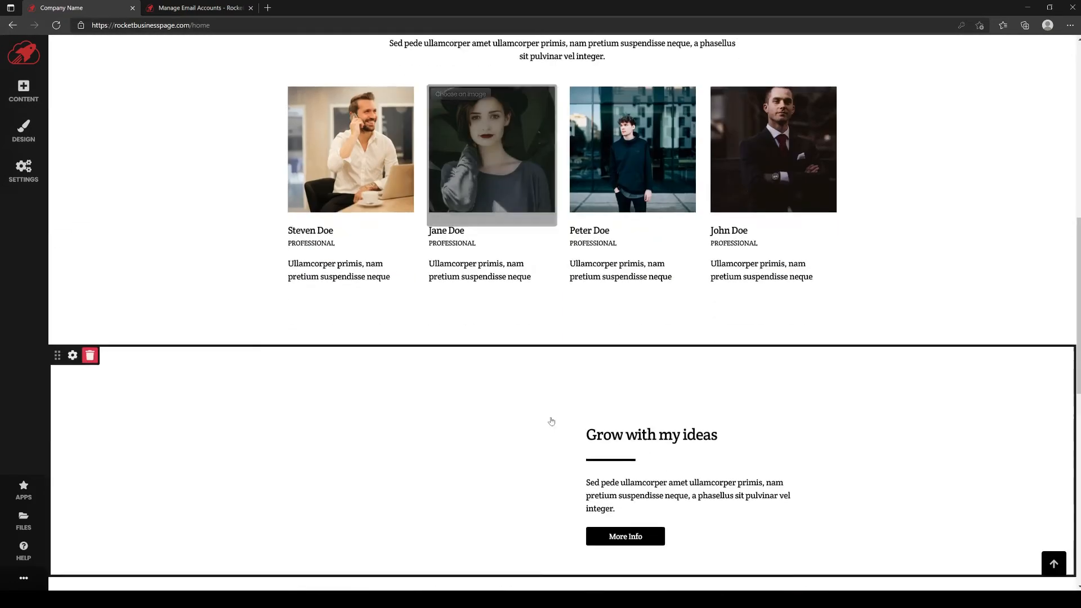
{"action": "scroll", "coordinate": [551, 421], "scroll_direction": "down", "scroll_amount": 10}
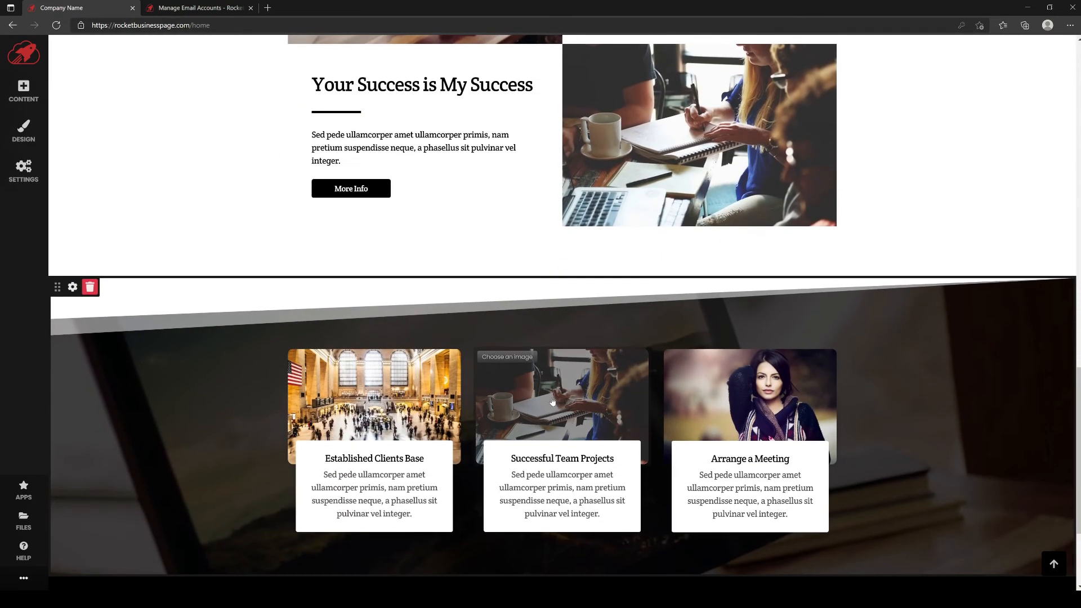
{"action": "scroll", "coordinate": [541, 315], "scroll_direction": "up", "scroll_amount": 3}
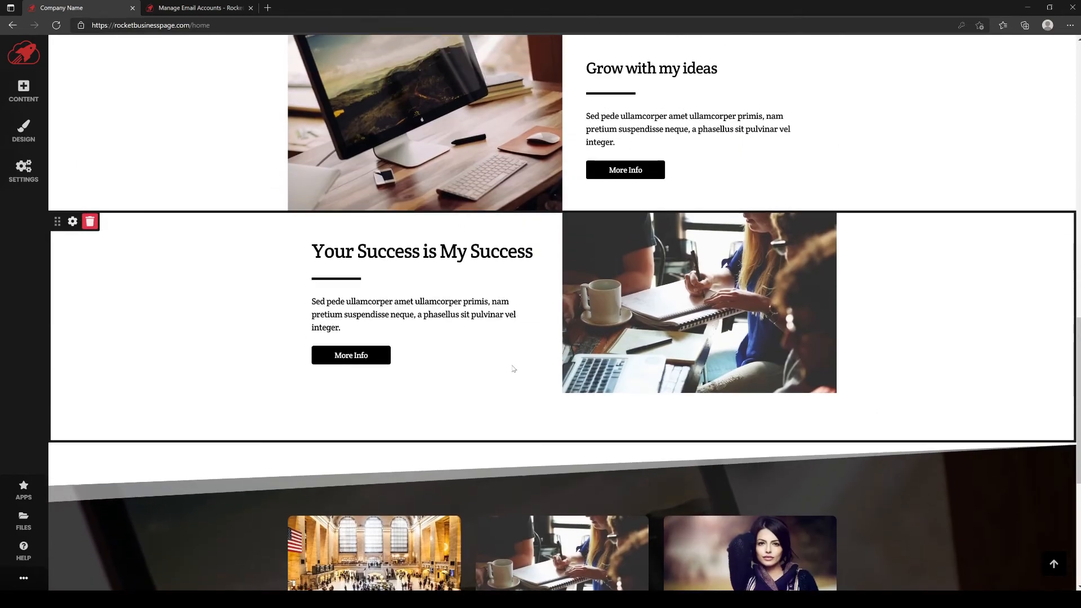
{"action": "scroll", "coordinate": [333, 437], "scroll_direction": "down", "scroll_amount": 2}
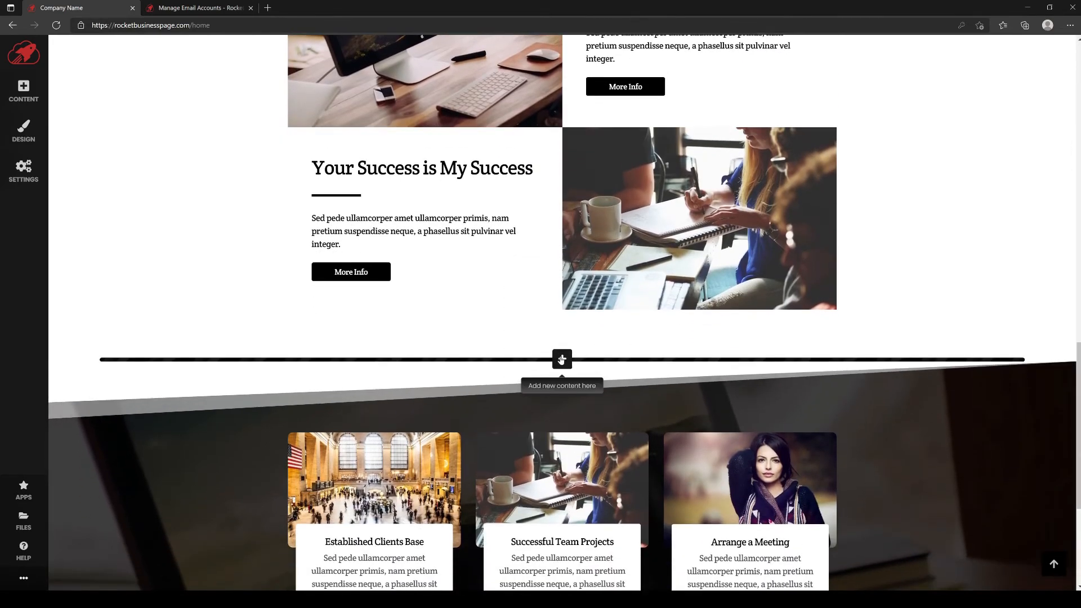
{"action": "left_click", "coordinate": [561, 360]}
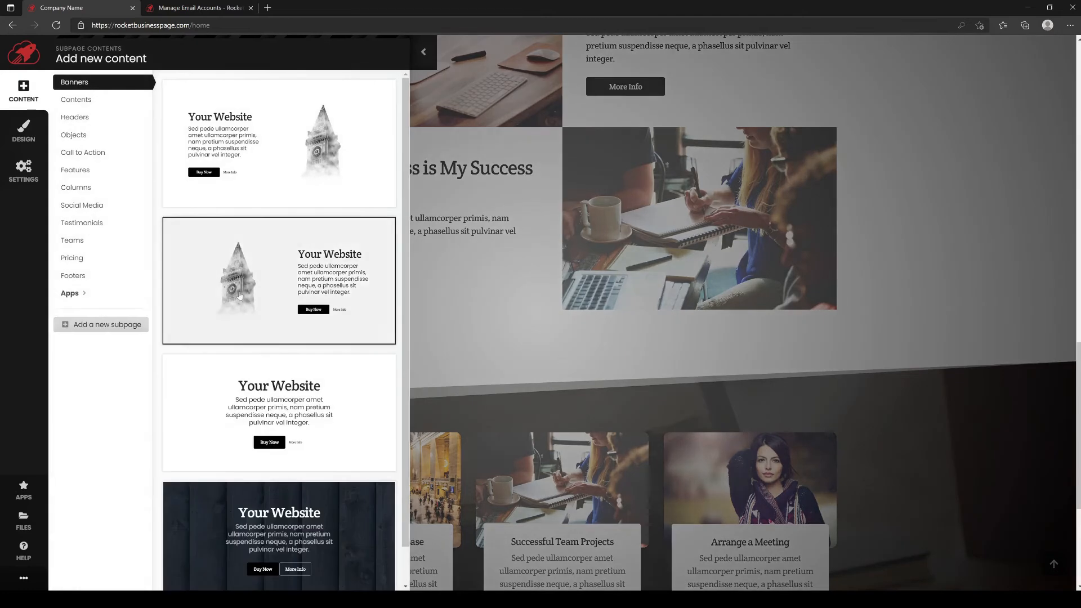
{"action": "left_click", "coordinate": [73, 294]}
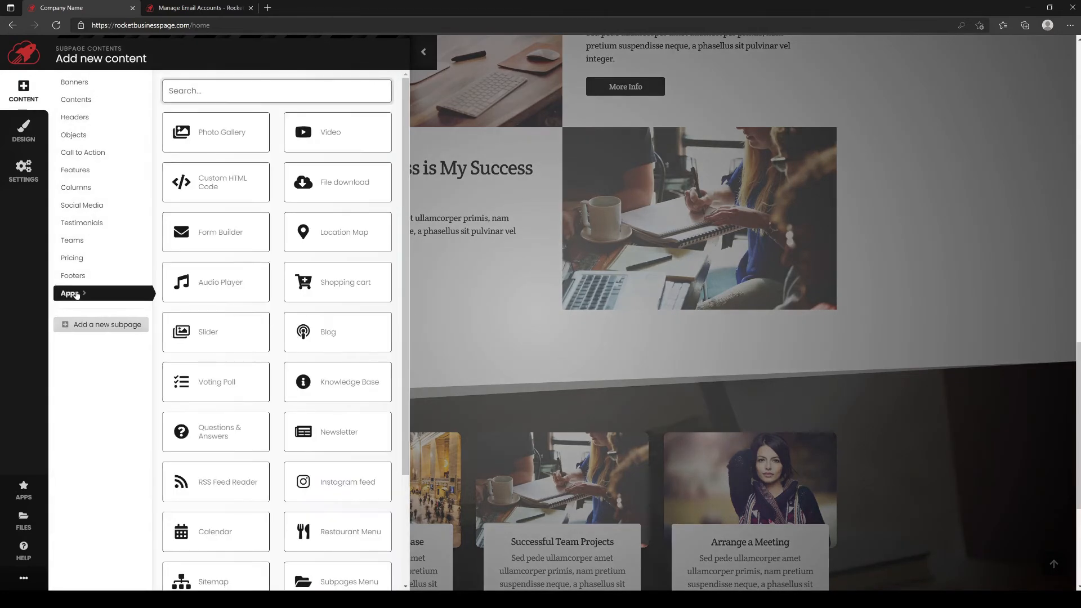
{"action": "left_click", "coordinate": [256, 89]}
{"action": "type", "text": "news"}
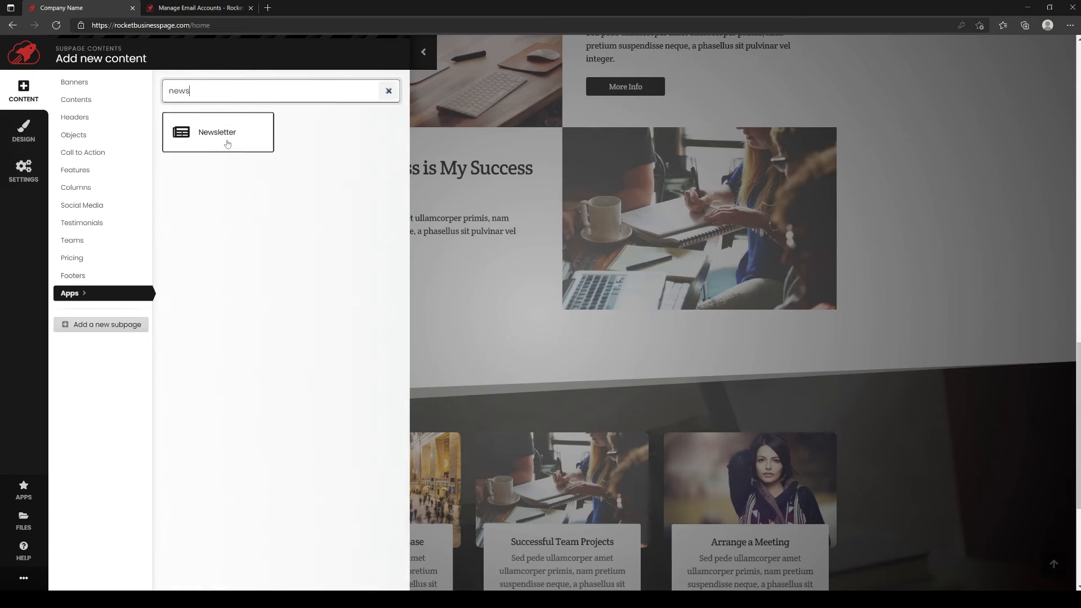
{"action": "left_click", "coordinate": [226, 138]}
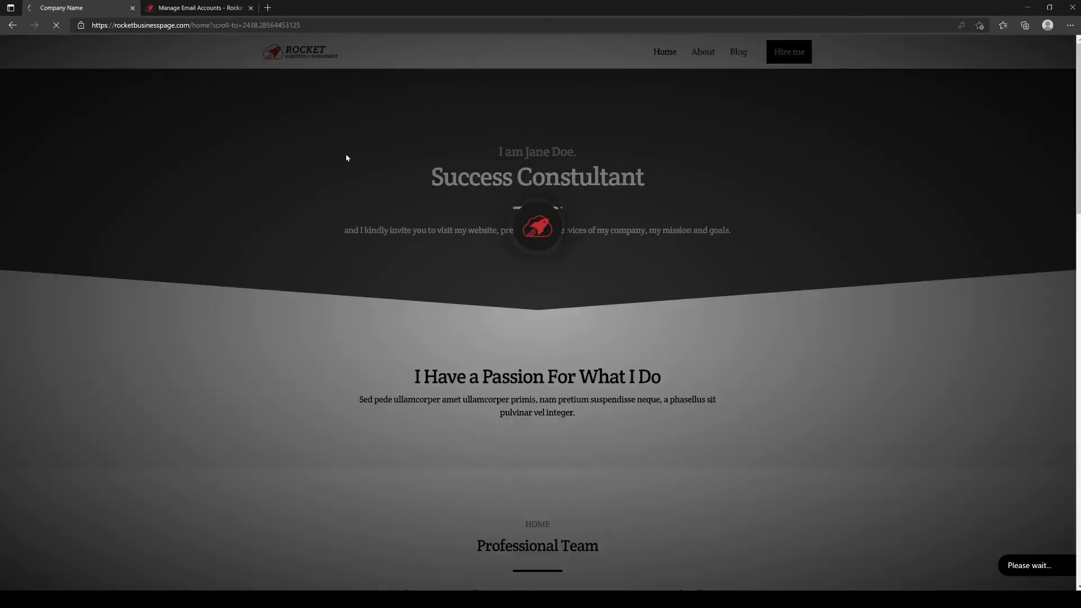
{"action": "scroll", "coordinate": [158, 251], "scroll_direction": "up", "scroll_amount": 4}
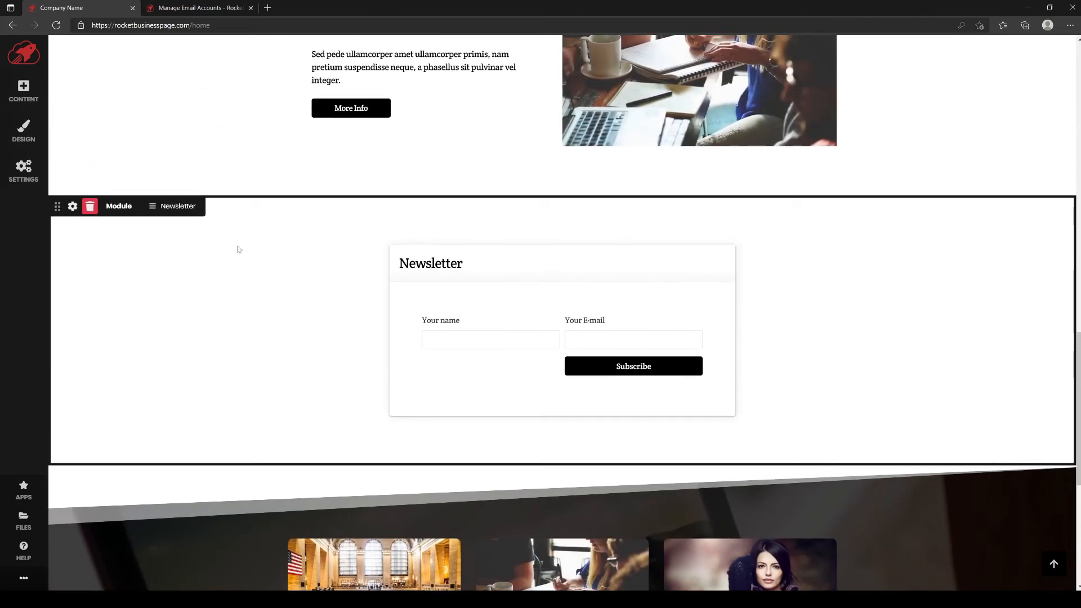
Review the Newsletter module's sending form and subscriber list, then close its management view and refresh the page
{"action": "left_click", "coordinate": [175, 210]}
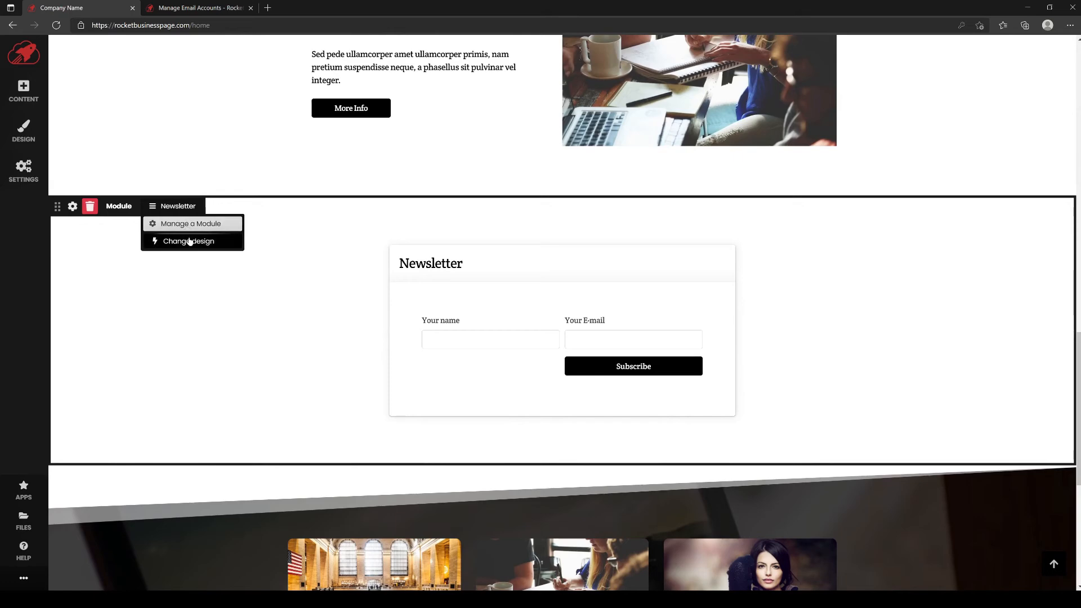
{"action": "left_click", "coordinate": [189, 224]}
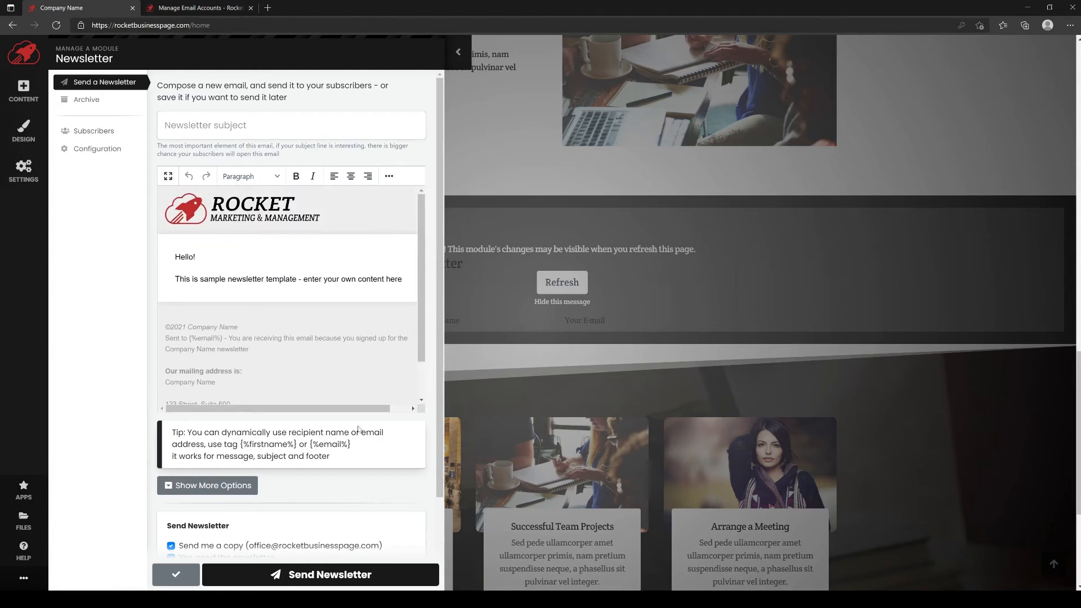
{"action": "scroll", "coordinate": [358, 429], "scroll_direction": "down", "scroll_amount": 1}
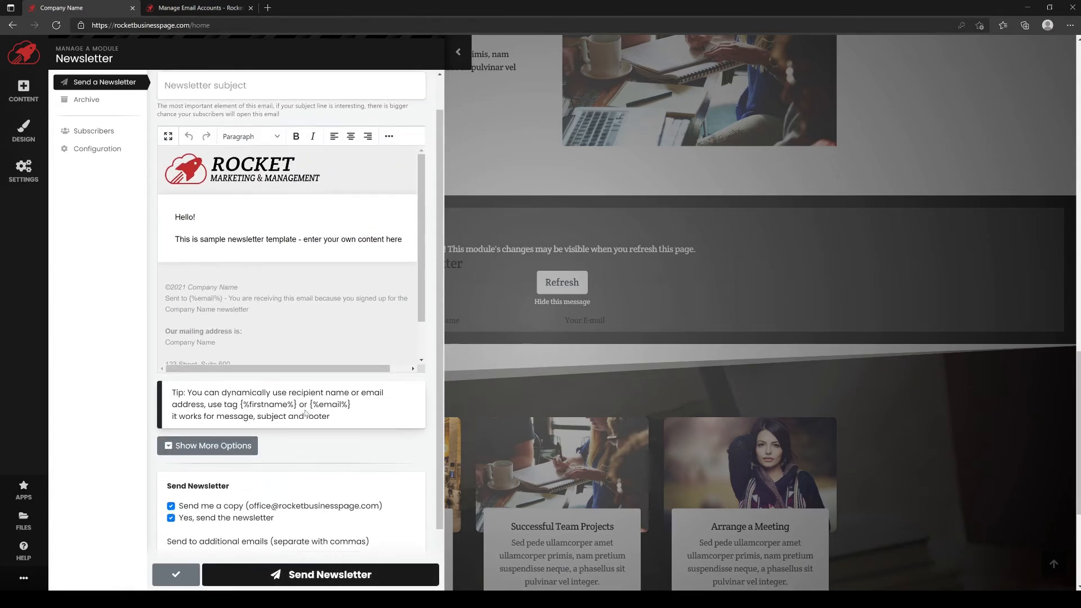
{"action": "scroll", "coordinate": [305, 413], "scroll_direction": "up", "scroll_amount": 1}
{"action": "left_click", "coordinate": [94, 130]}
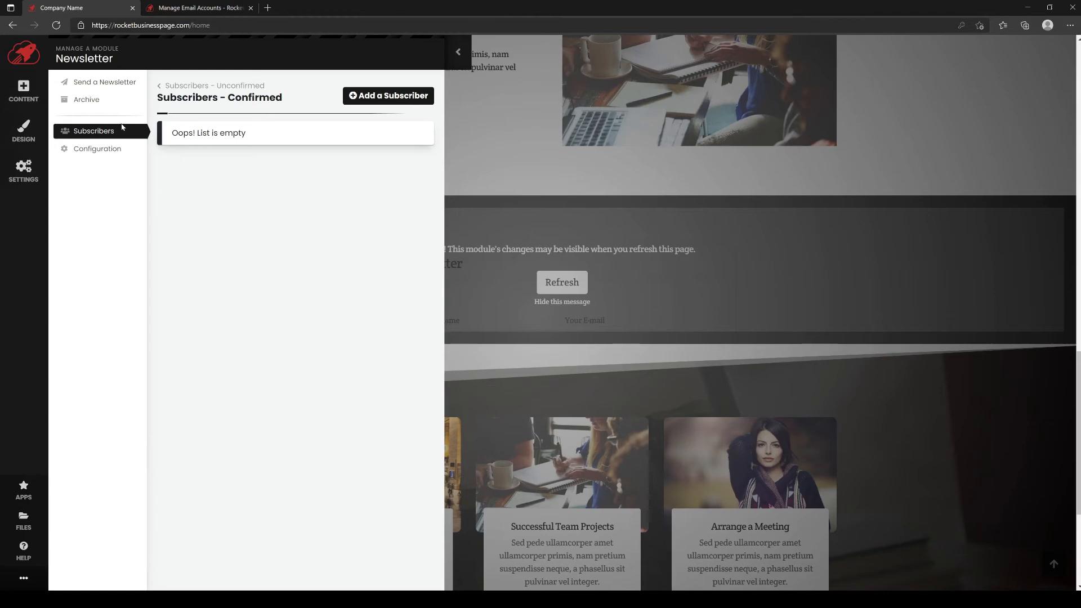
{"action": "left_click", "coordinate": [94, 84]}
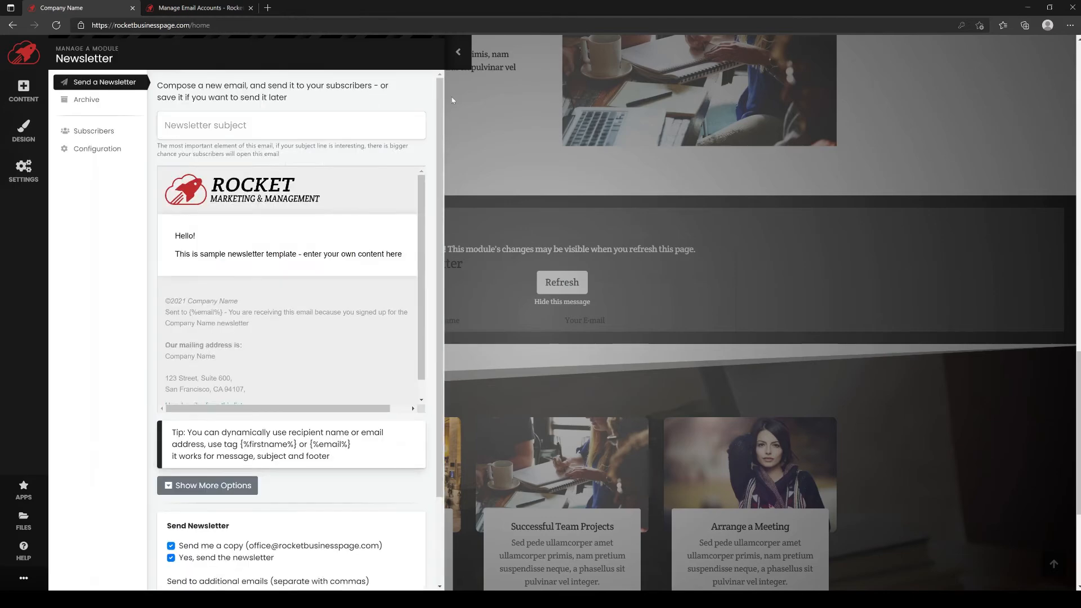
{"action": "left_click", "coordinate": [458, 54]}
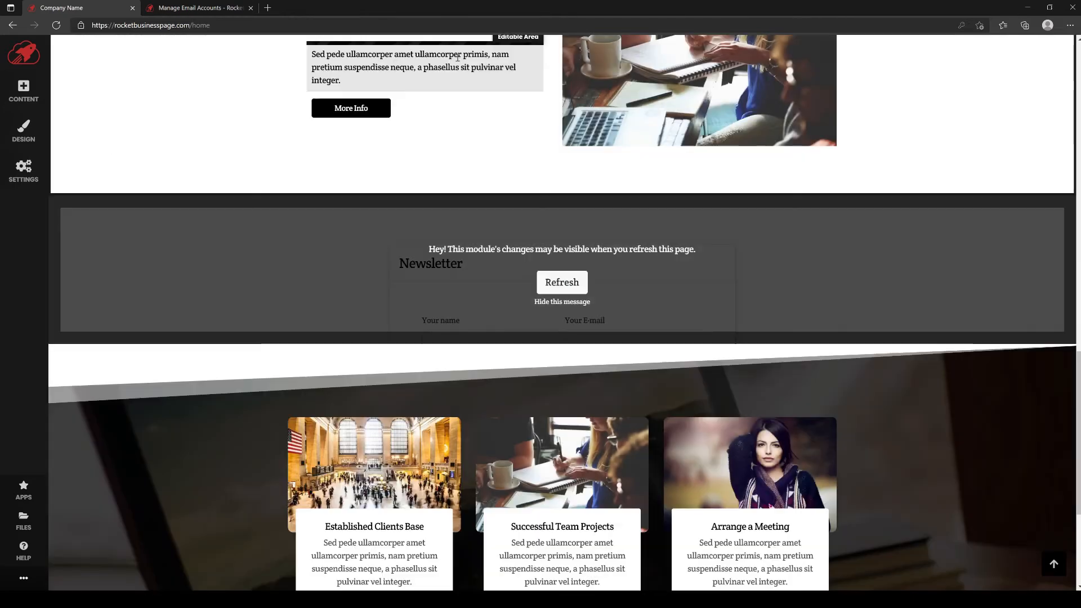
{"action": "left_click", "coordinate": [557, 285]}
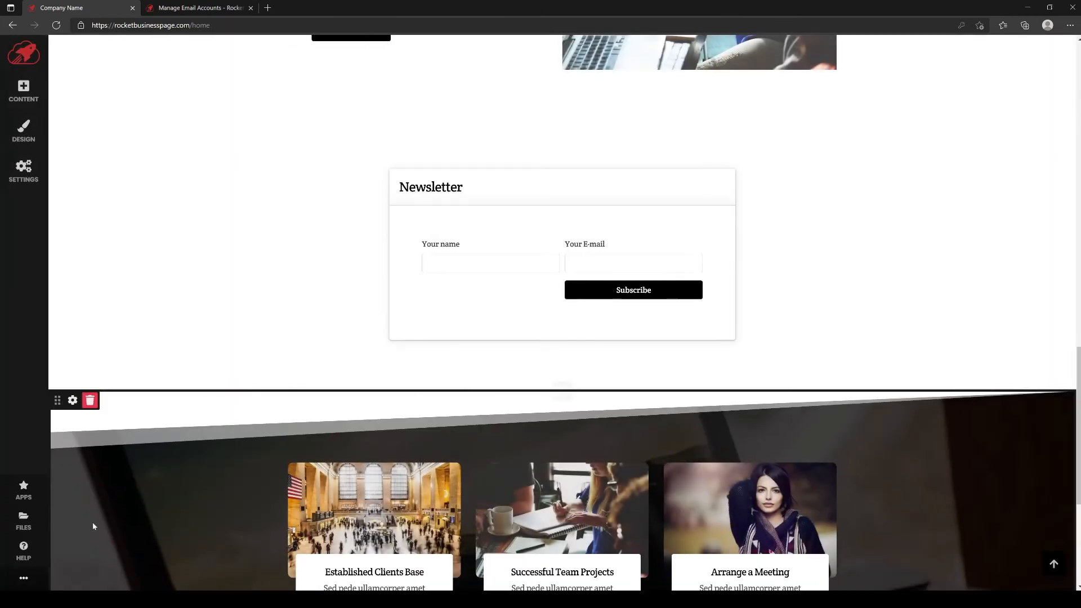
Exit the editor's administrator mode and look over the live home page
{"action": "left_click", "coordinate": [24, 578]}
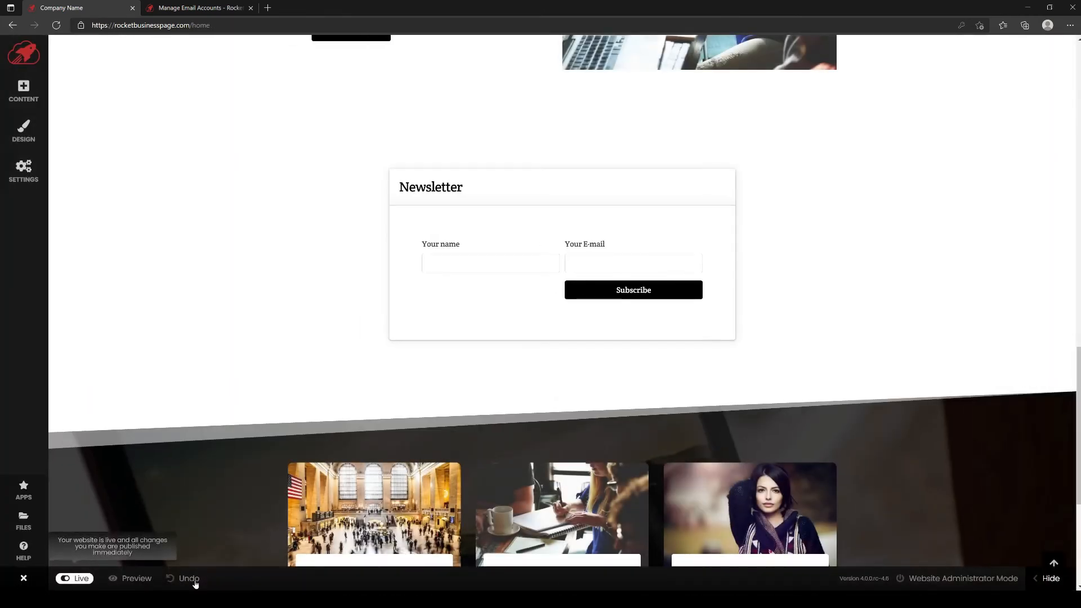
{"action": "left_click", "coordinate": [975, 584]}
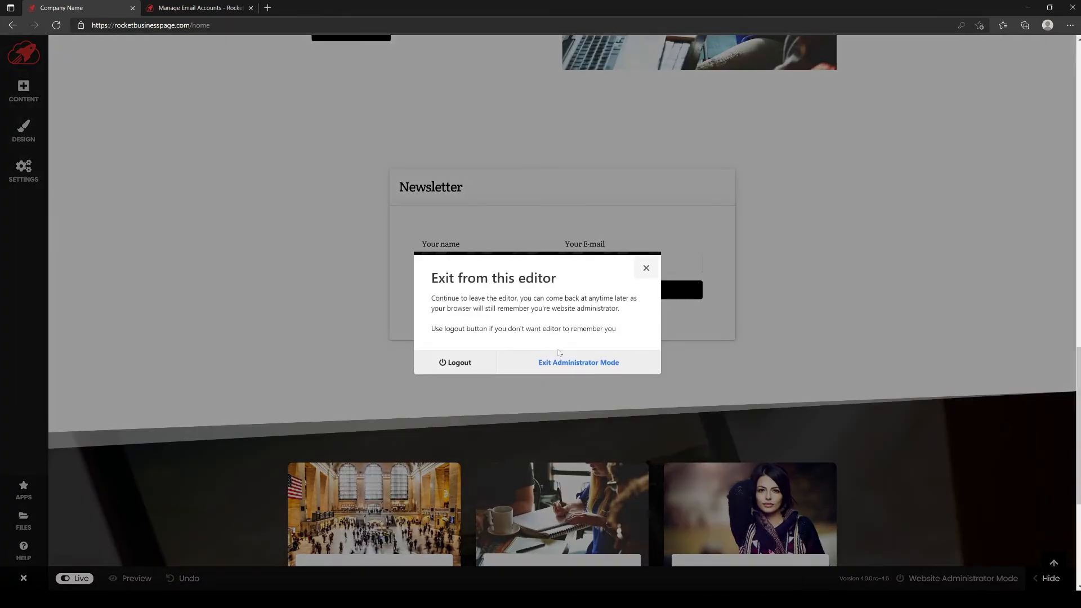
{"action": "left_click", "coordinate": [570, 365]}
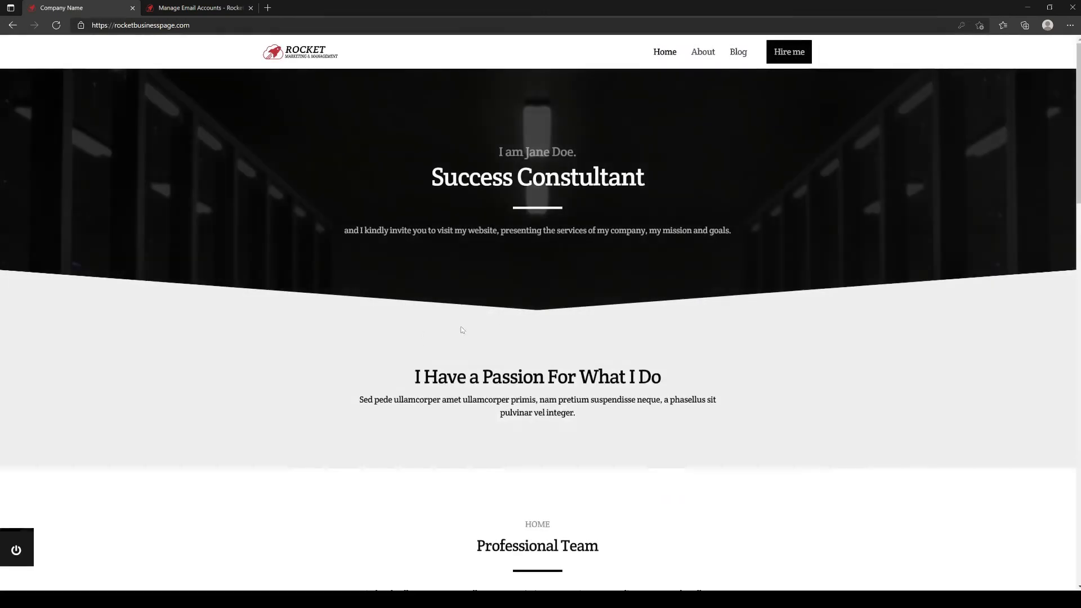
{"action": "scroll", "coordinate": [529, 198], "scroll_direction": "down", "scroll_amount": 12}
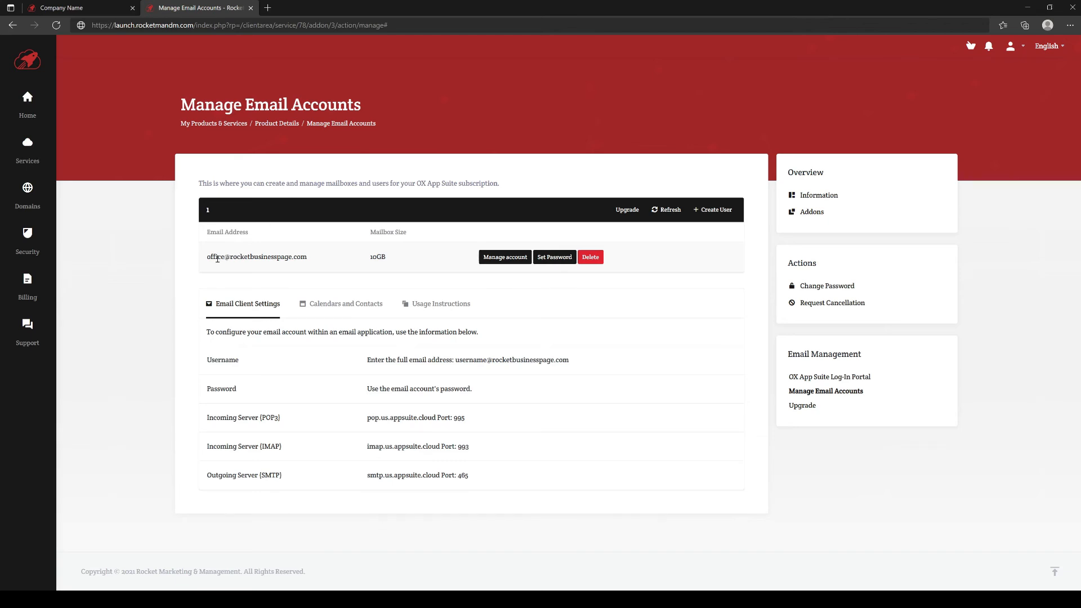
Copy the server URL dav.us.appsuite.cloud from the mailbox's calendars and contacts details and open it in a new browser tab
{"action": "left_click_drag", "start_coordinate": [207, 258], "coordinate": [308, 258]}
{"action": "left_click", "coordinate": [308, 258]}
{"action": "left_click", "coordinate": [335, 305]}
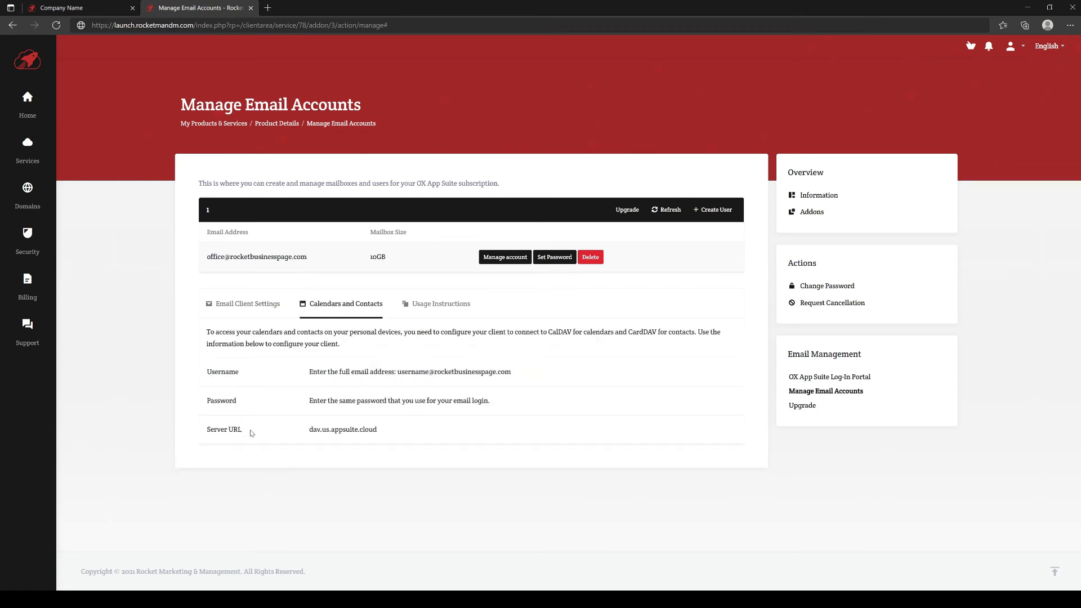
{"action": "left_click_drag", "start_coordinate": [309, 430], "coordinate": [378, 430]}
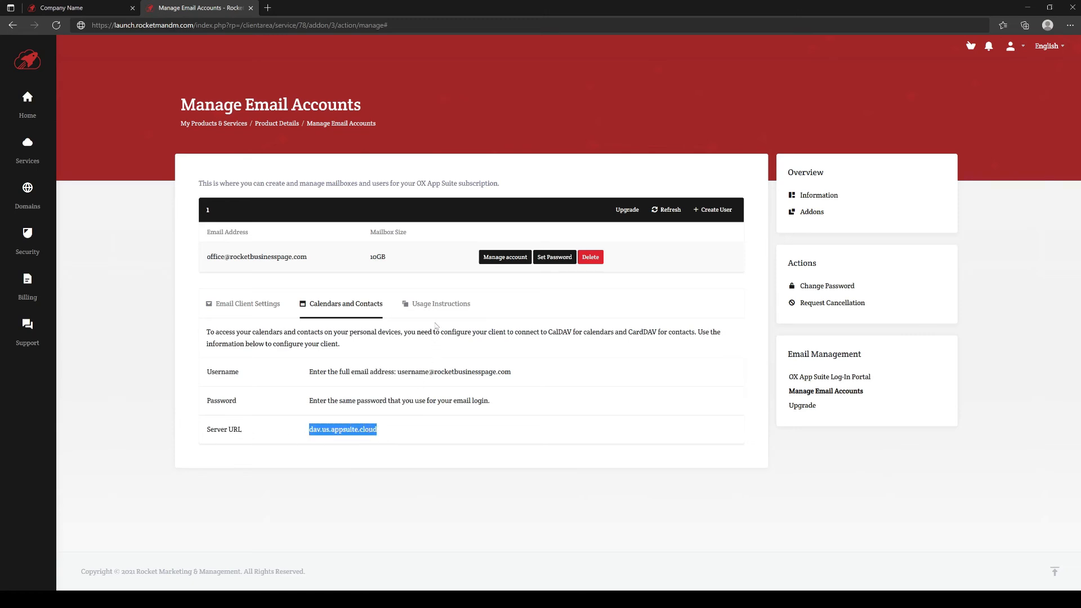
{"action": "key", "text": "ctrl+c"}
{"action": "key", "text": "ctrl+t"}
{"action": "key", "text": "ctrl+v"}
{"action": "key", "text": "Return"}
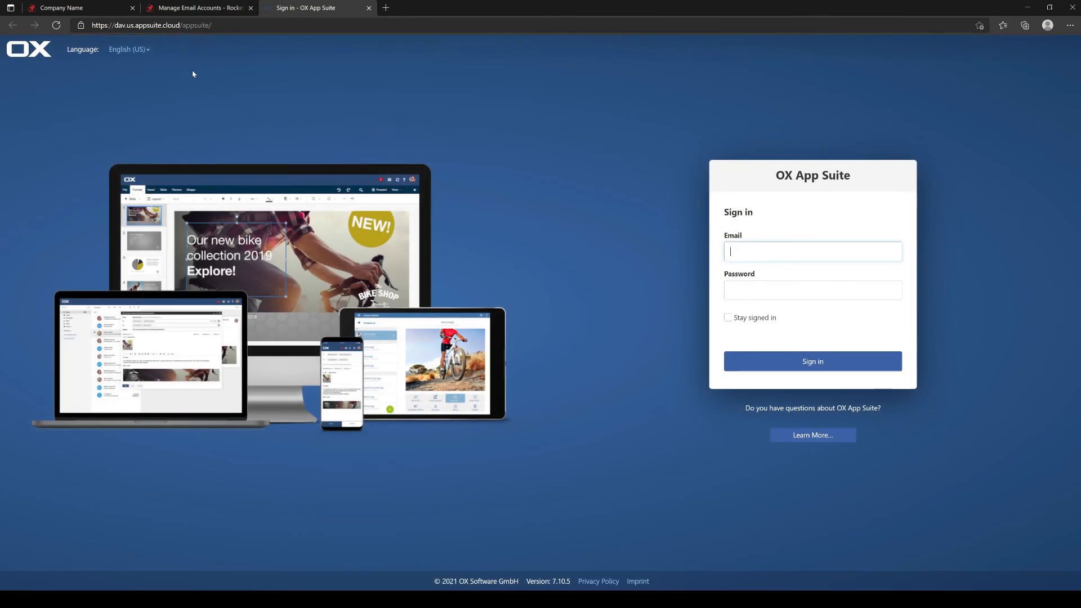
Load the webmail sign-in page at us.appsuite.cloud/appsuite/ instead, and close it to return to the email accounts page
{"action": "left_click", "coordinate": [137, 25]}
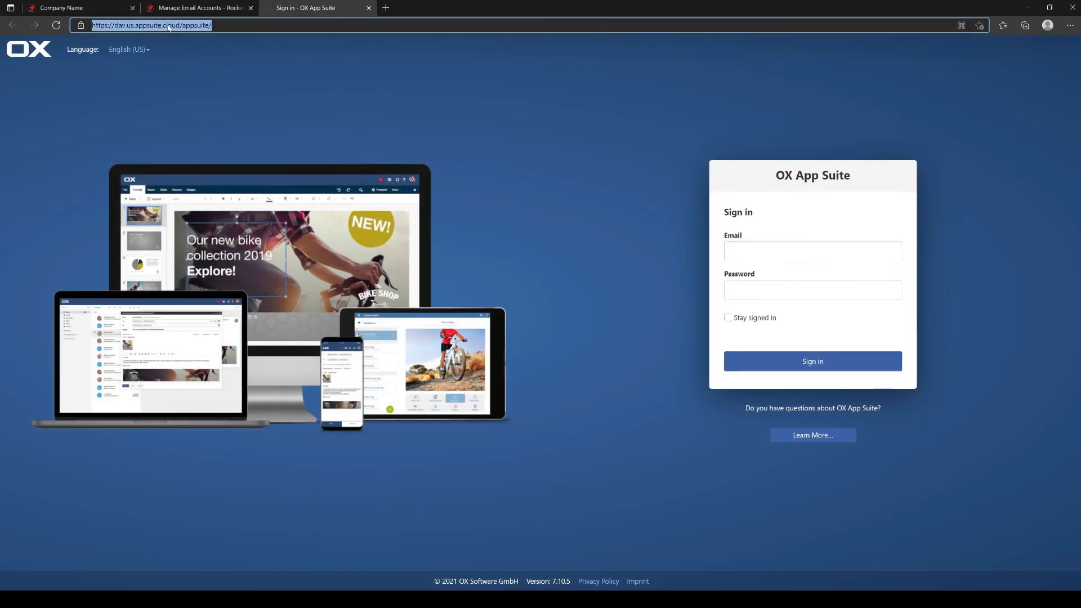
{"action": "left_click", "coordinate": [168, 26]}
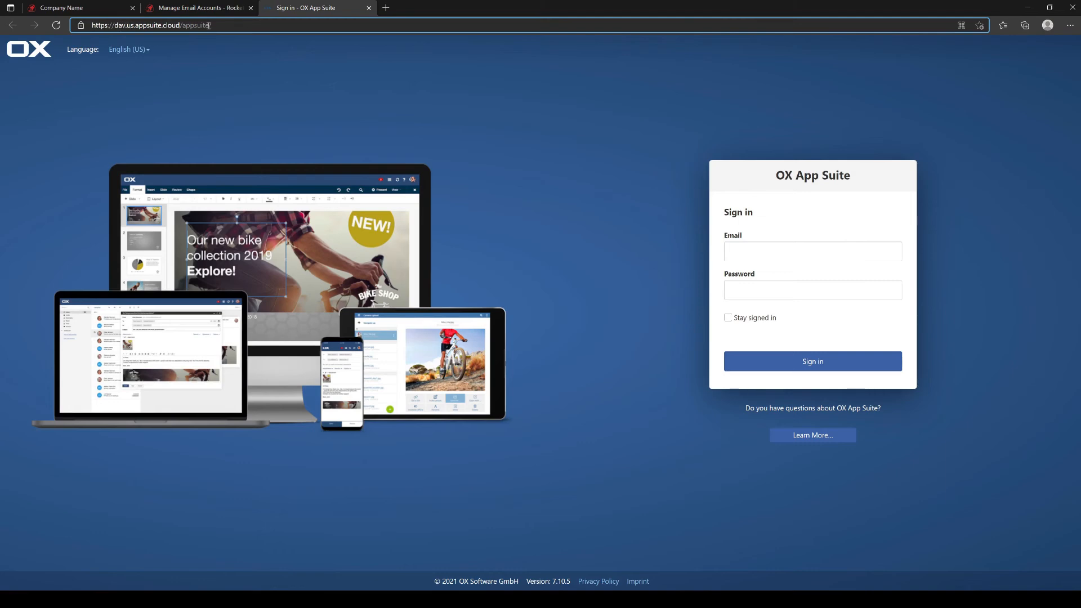
{"action": "key", "text": "BackSpace"}
{"action": "key", "text": "BackSpace"}
{"action": "key", "text": "BackSpace"}
{"action": "key", "text": "BackSpace"}
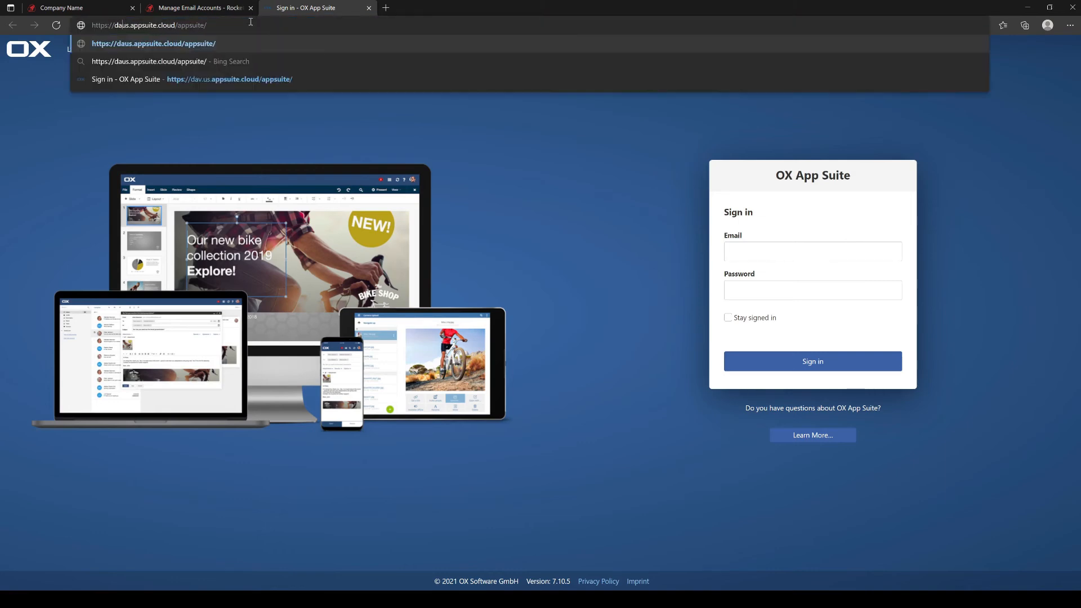
{"action": "key", "text": "Return"}
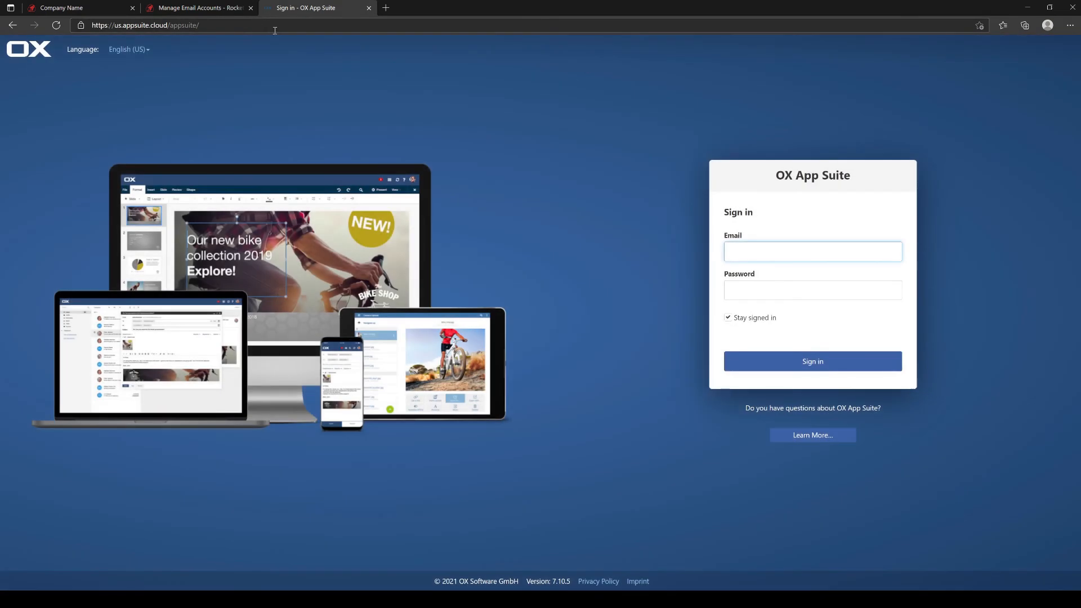
{"action": "left_click", "coordinate": [587, 345]}
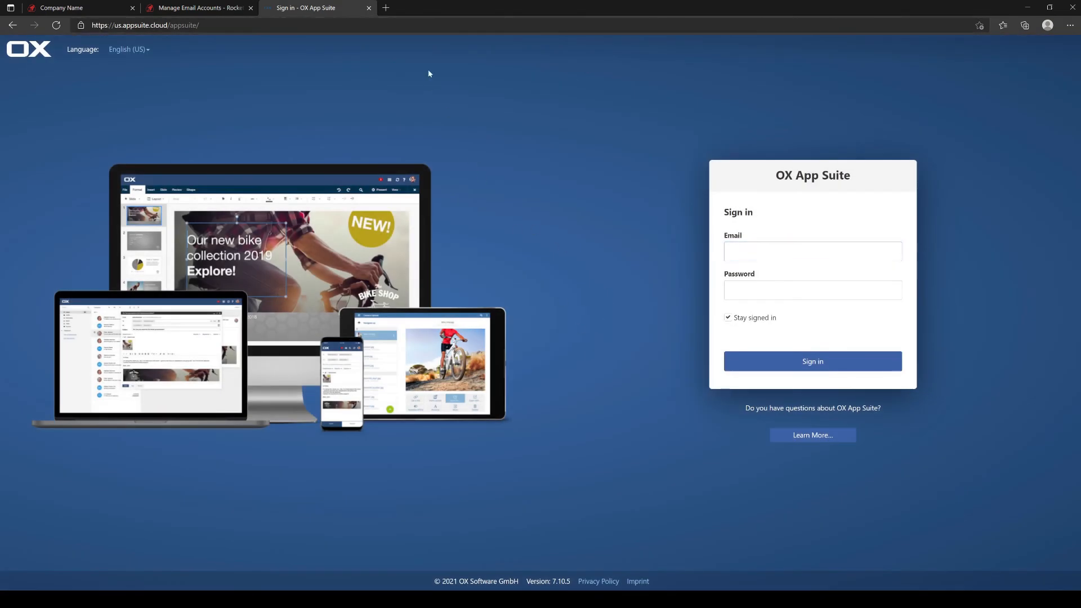
{"action": "left_click", "coordinate": [369, 7]}
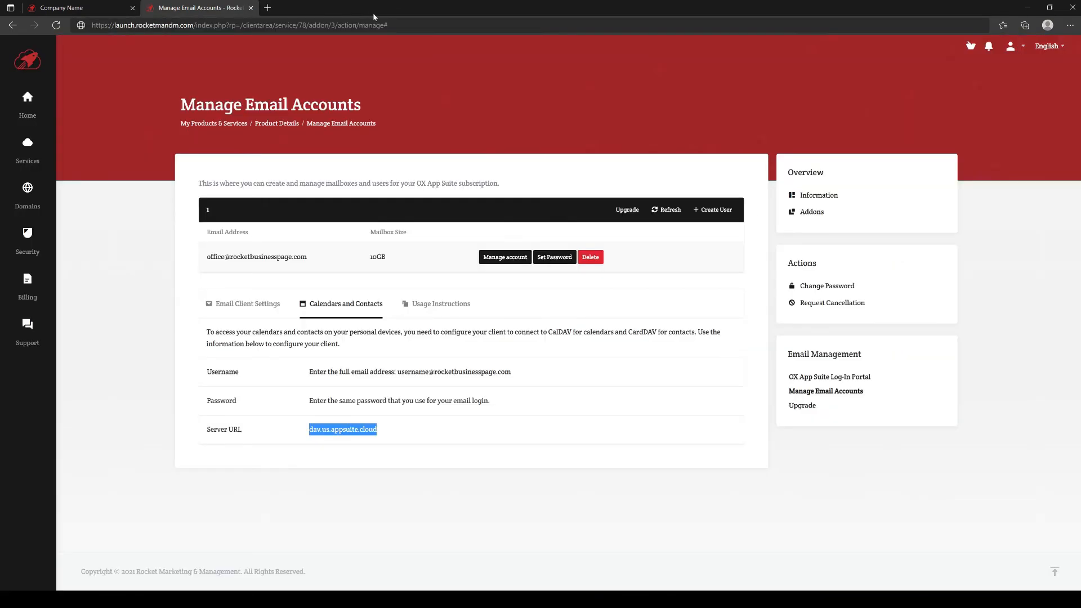
{"action": "left_click", "coordinate": [528, 500]}
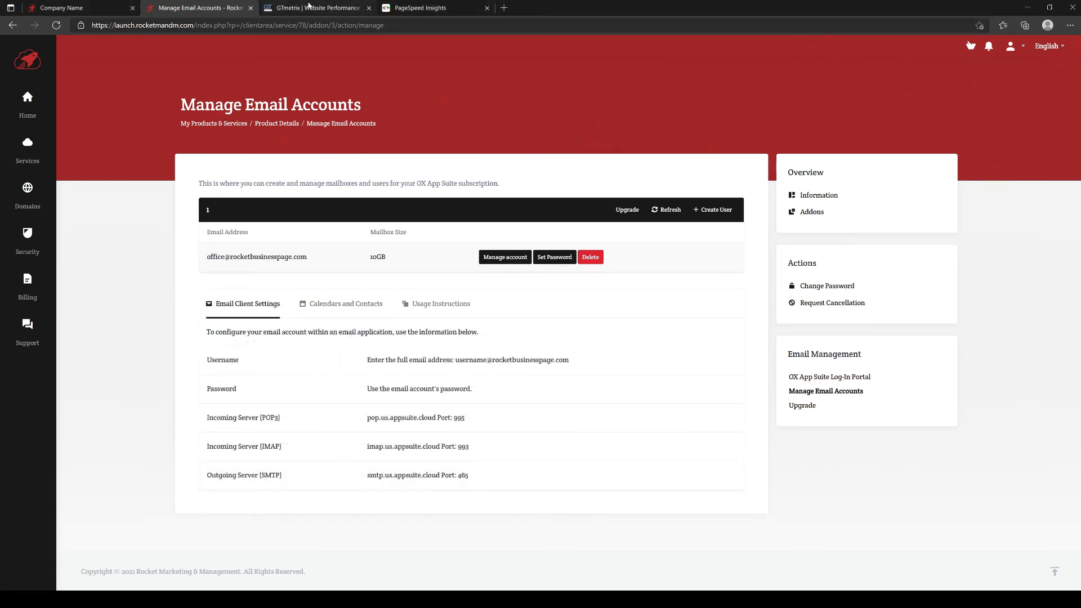
{"action": "left_click", "coordinate": [305, 10]}
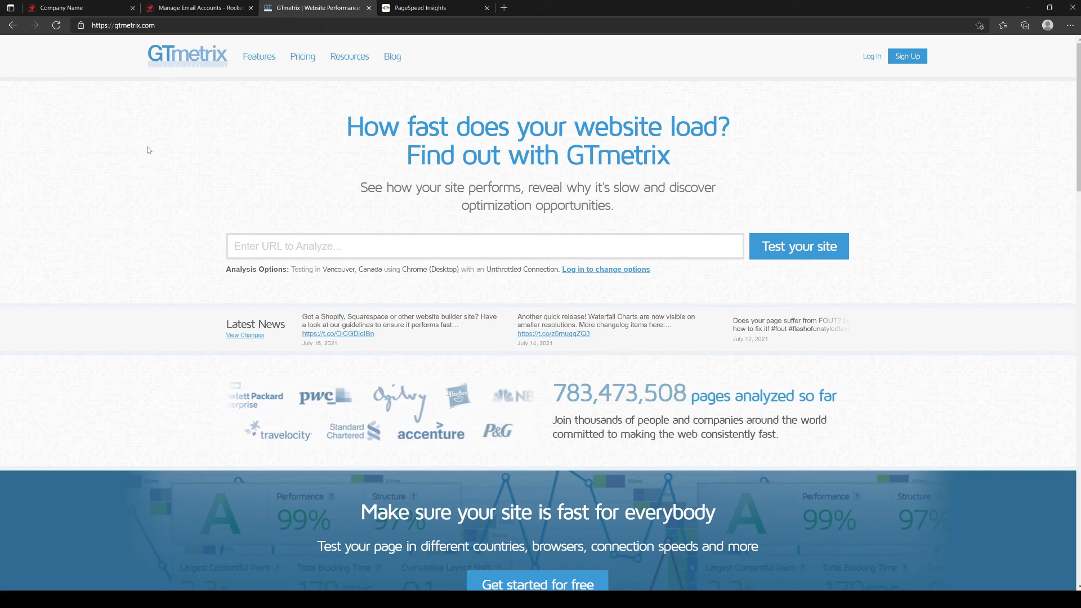
{"action": "left_click", "coordinate": [283, 248]}
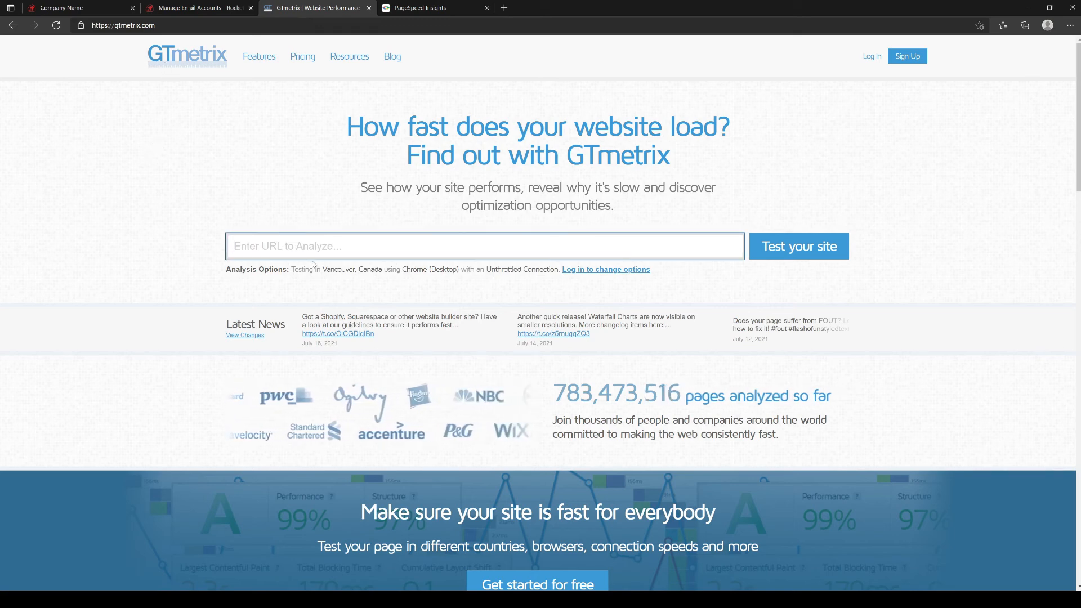
{"action": "type", "text": "https://rocketbusinesspage.com/"}
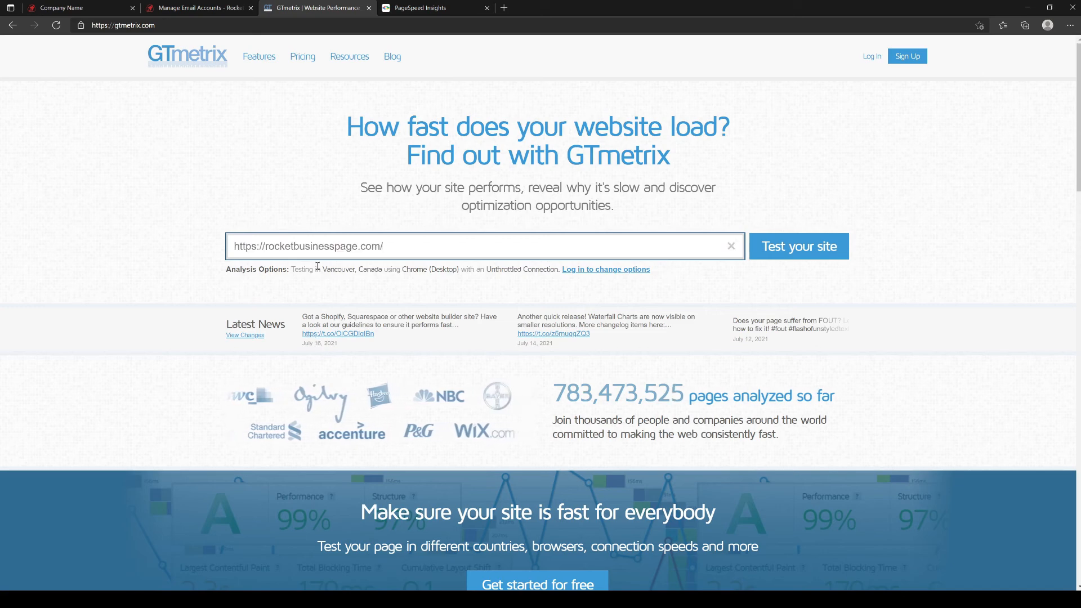
{"action": "left_click", "coordinate": [827, 246]}
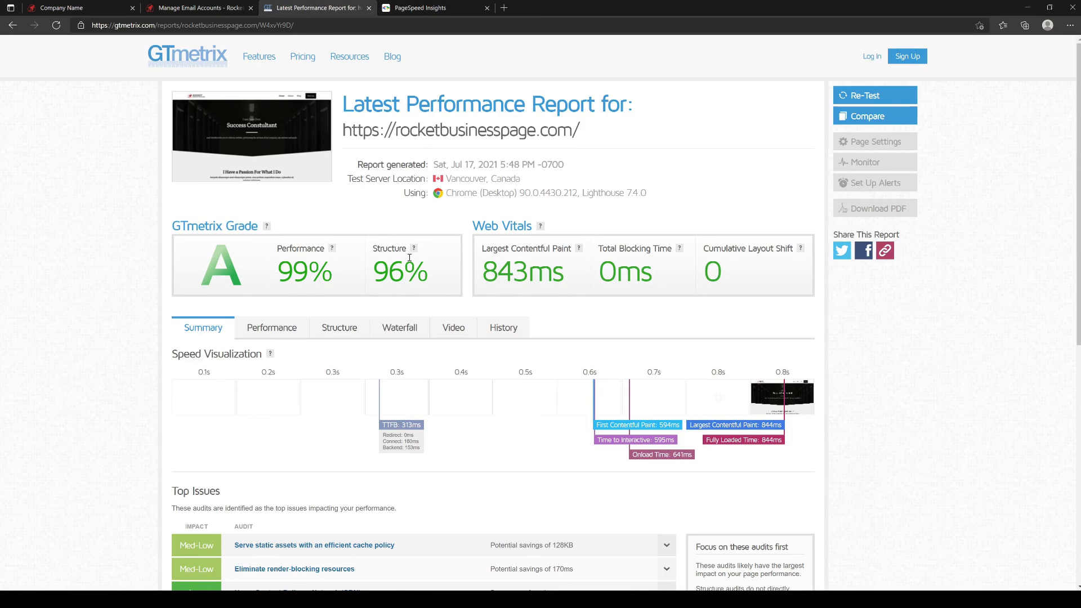
{"action": "scroll", "coordinate": [338, 265], "scroll_direction": "down", "scroll_amount": 5}
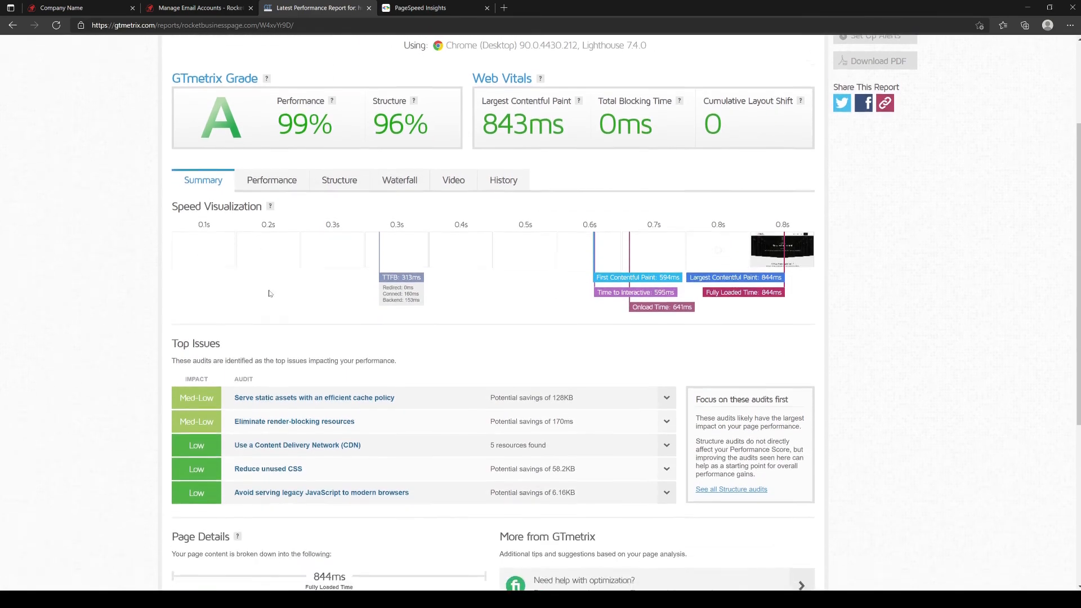
Examine the fully loaded time and page details in the GTmetrix report, then return to its grade summary
{"action": "scroll", "coordinate": [337, 281], "scroll_direction": "down", "scroll_amount": 3}
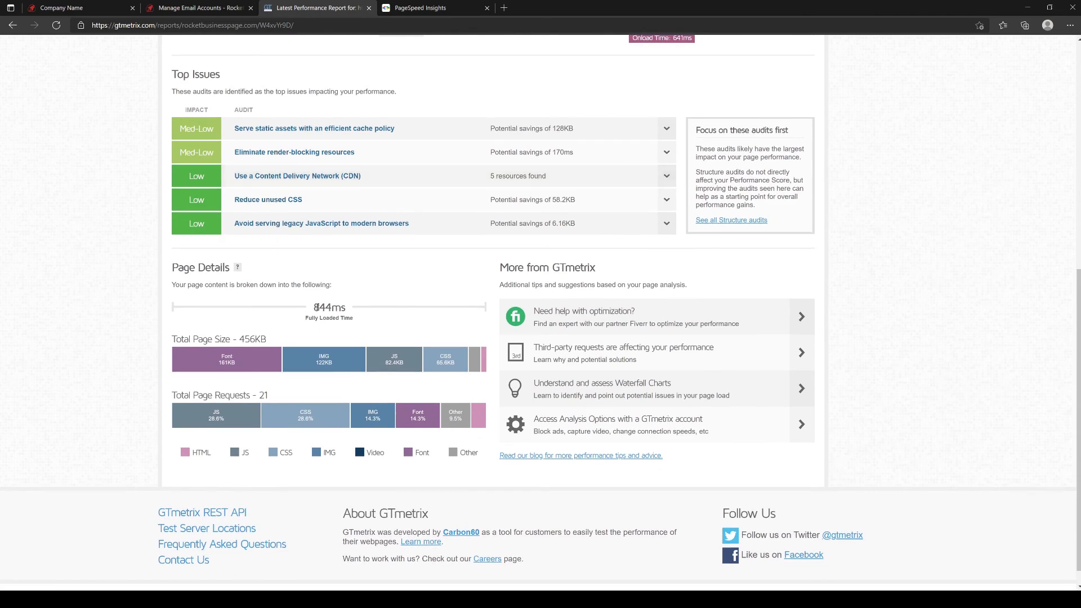
{"action": "left_click_drag", "start_coordinate": [315, 307], "coordinate": [343, 307]}
{"action": "left_click", "coordinate": [332, 309]}
{"action": "scroll", "coordinate": [369, 321], "scroll_direction": "up", "scroll_amount": 3}
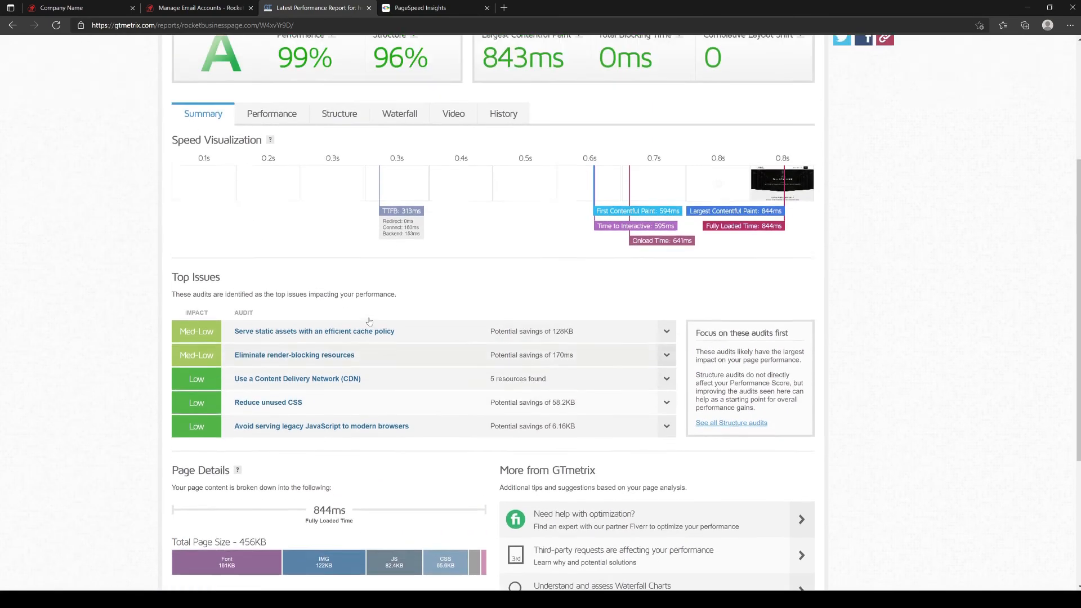
{"action": "scroll", "coordinate": [369, 322], "scroll_direction": "up", "scroll_amount": 3}
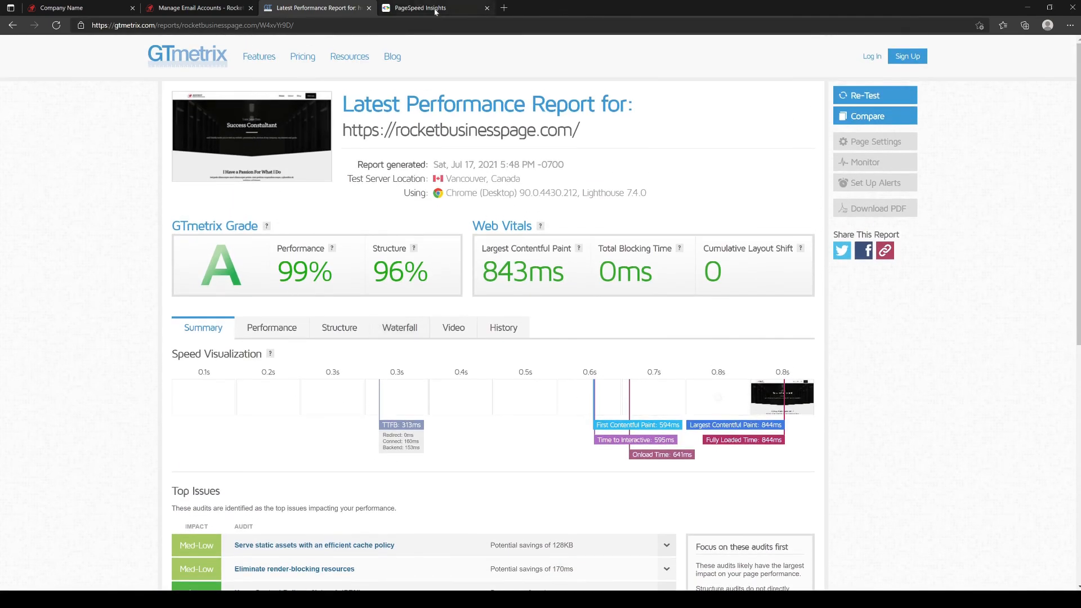
{"action": "left_click", "coordinate": [434, 9]}
{"action": "left_click", "coordinate": [321, 136]}
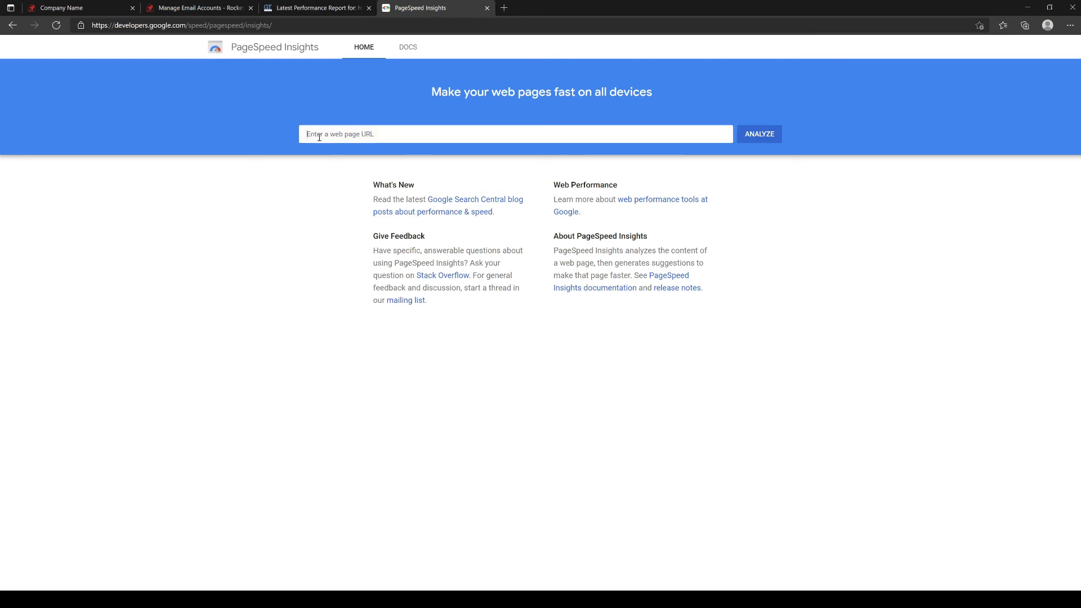
{"action": "type", "text": "https://rocketbusinesspage.com/"}
{"action": "left_click", "coordinate": [766, 135]}
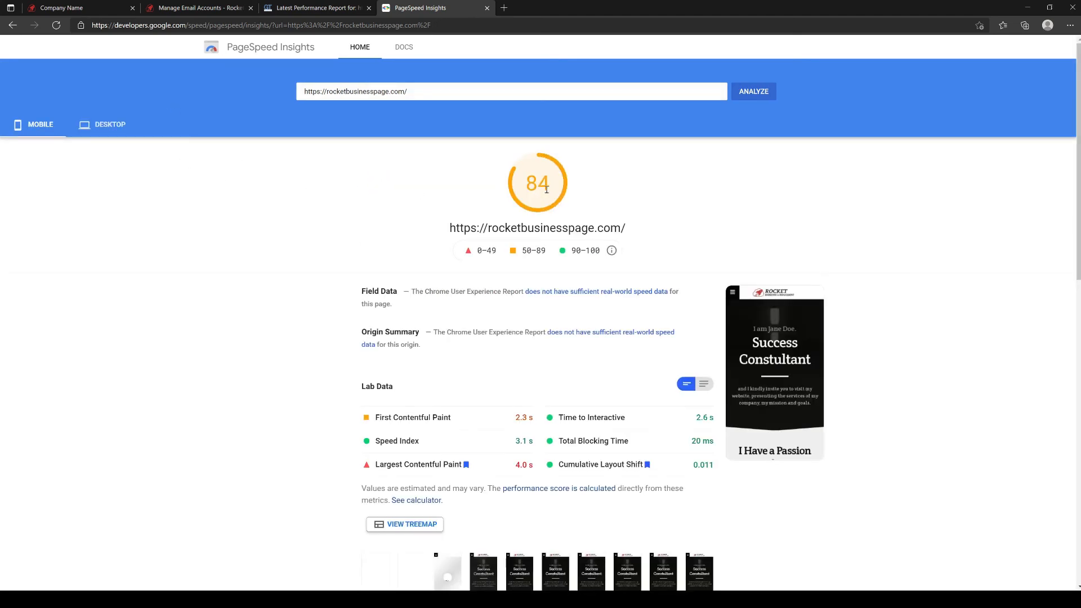
{"action": "left_click_drag", "start_coordinate": [546, 190], "coordinate": [525, 181]}
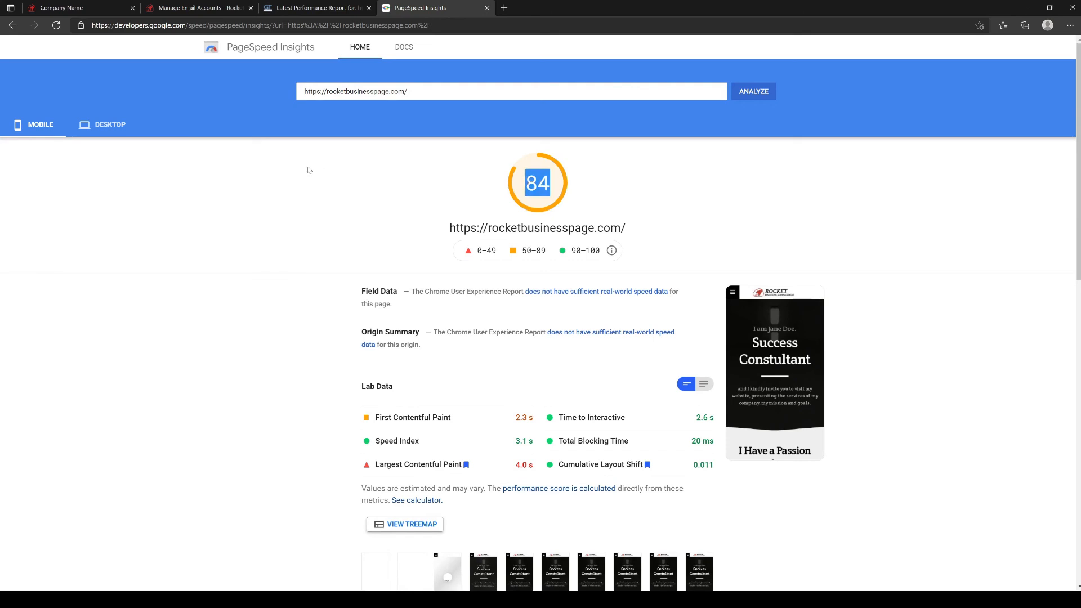
Show the desktop results of the PageSpeed Insights analysis and check the desktop performance score
{"action": "left_click", "coordinate": [117, 130]}
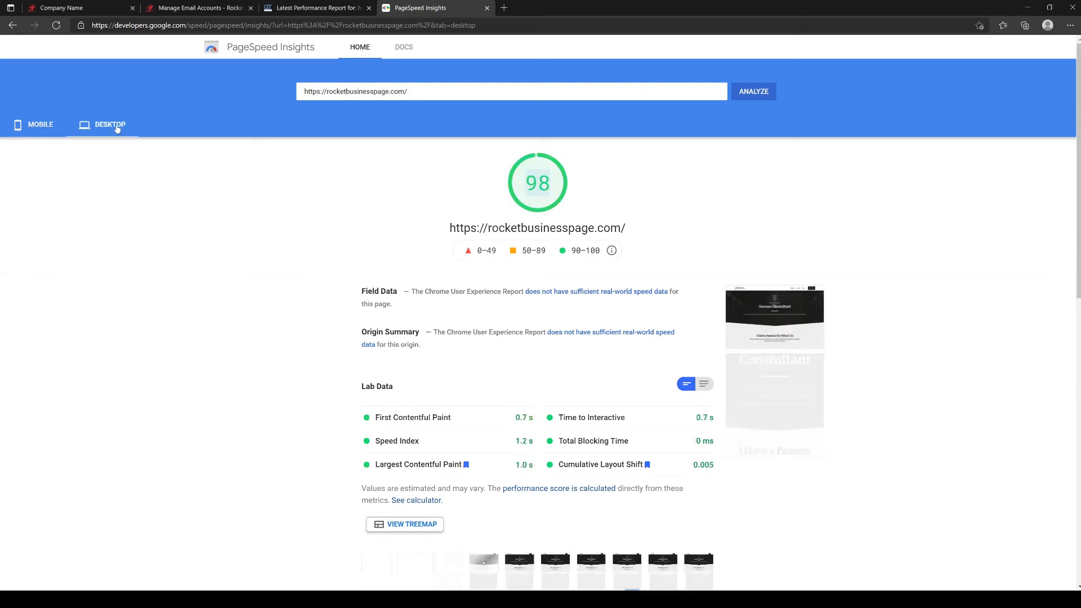
{"action": "left_click_drag", "start_coordinate": [553, 193], "coordinate": [524, 184]}
{"action": "left_click", "coordinate": [181, 160]}
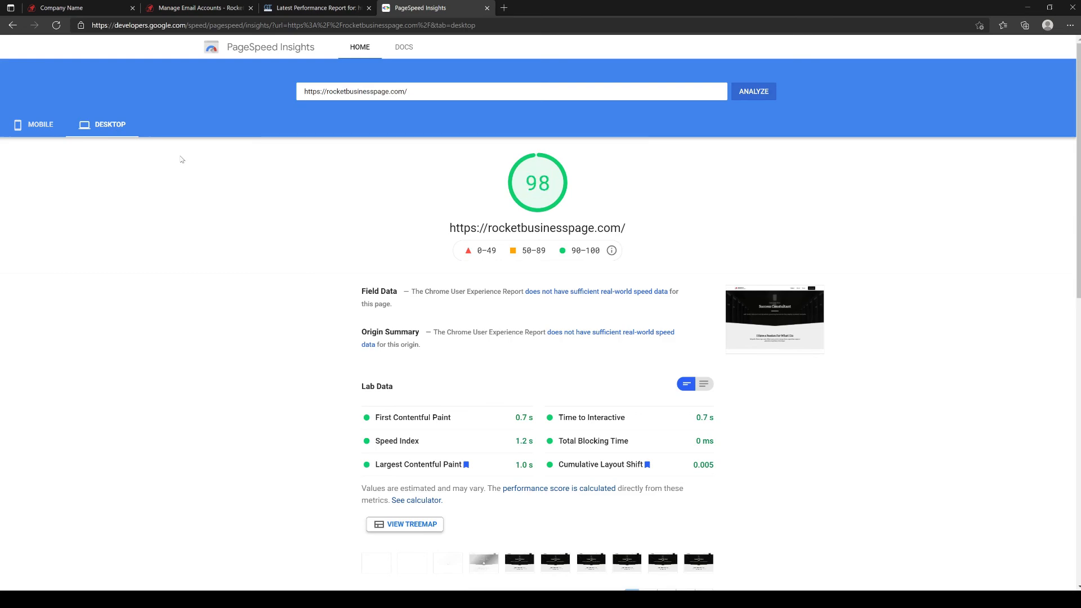